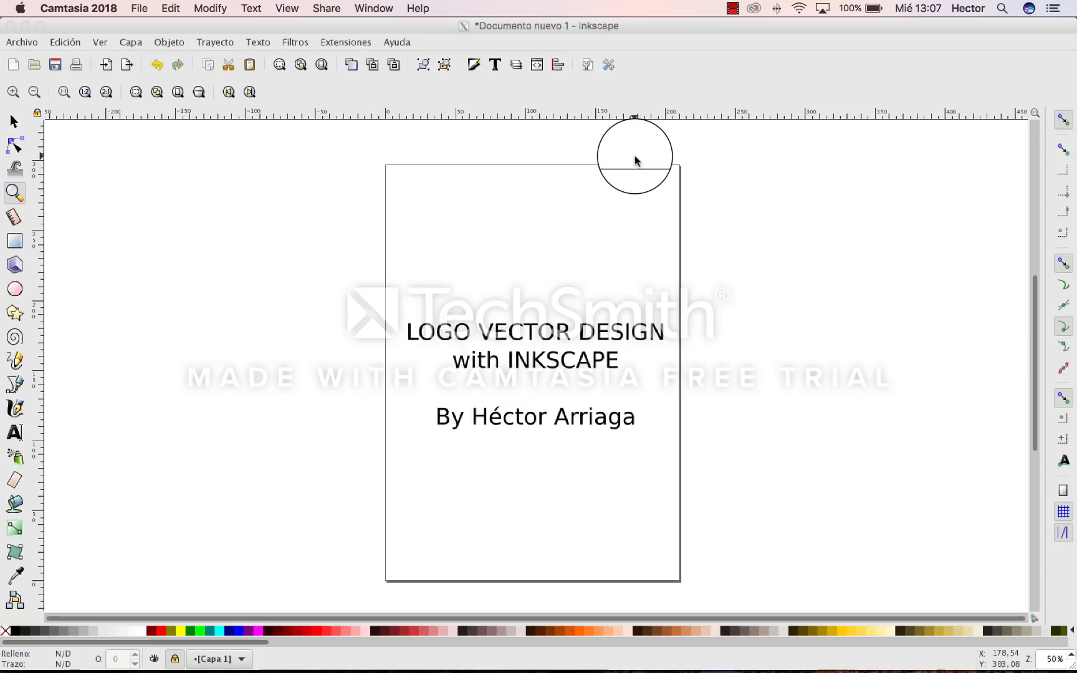
Switch to the Inkscape drawing window running in XQuartz
key("F4")
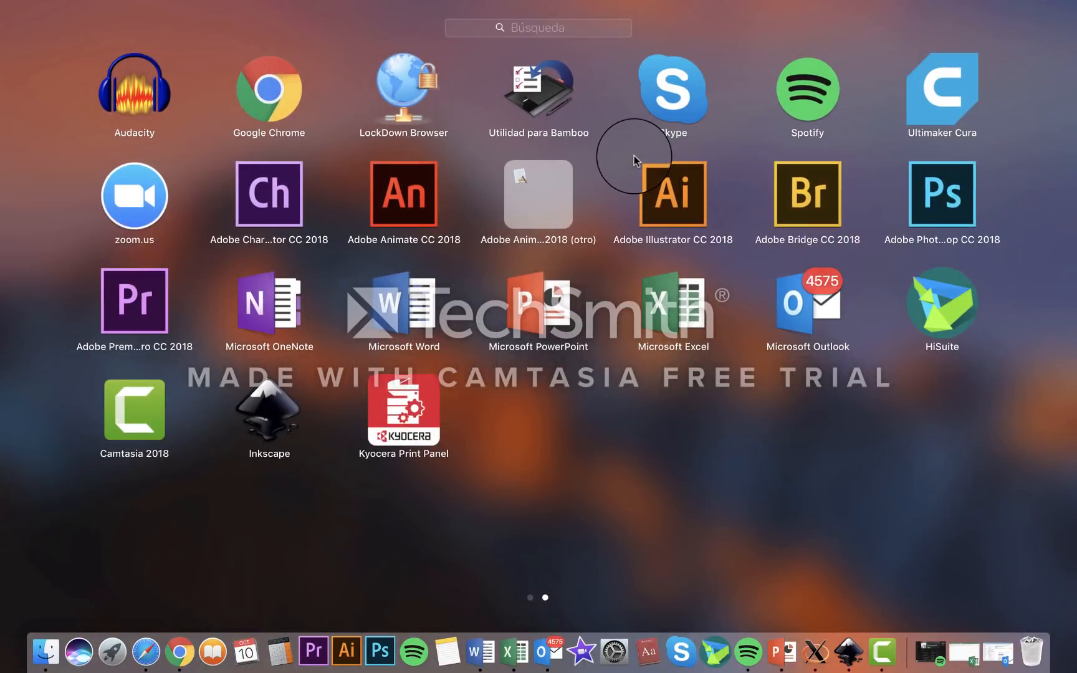
left_click(276, 457)
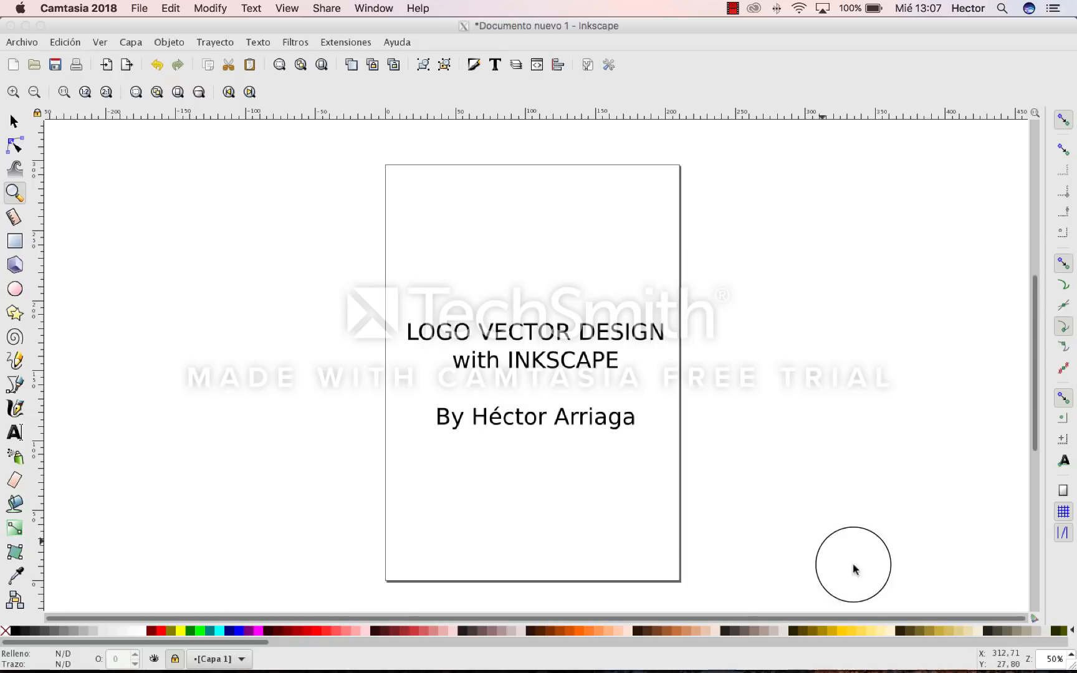
mouse_move(855, 671)
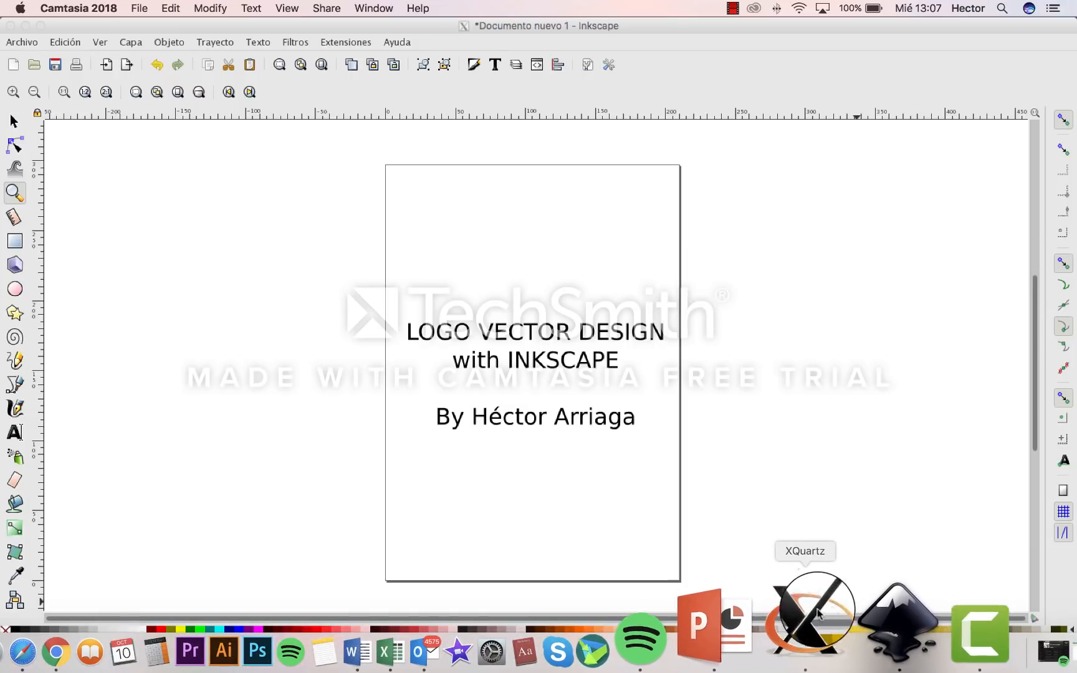
left_click(816, 631)
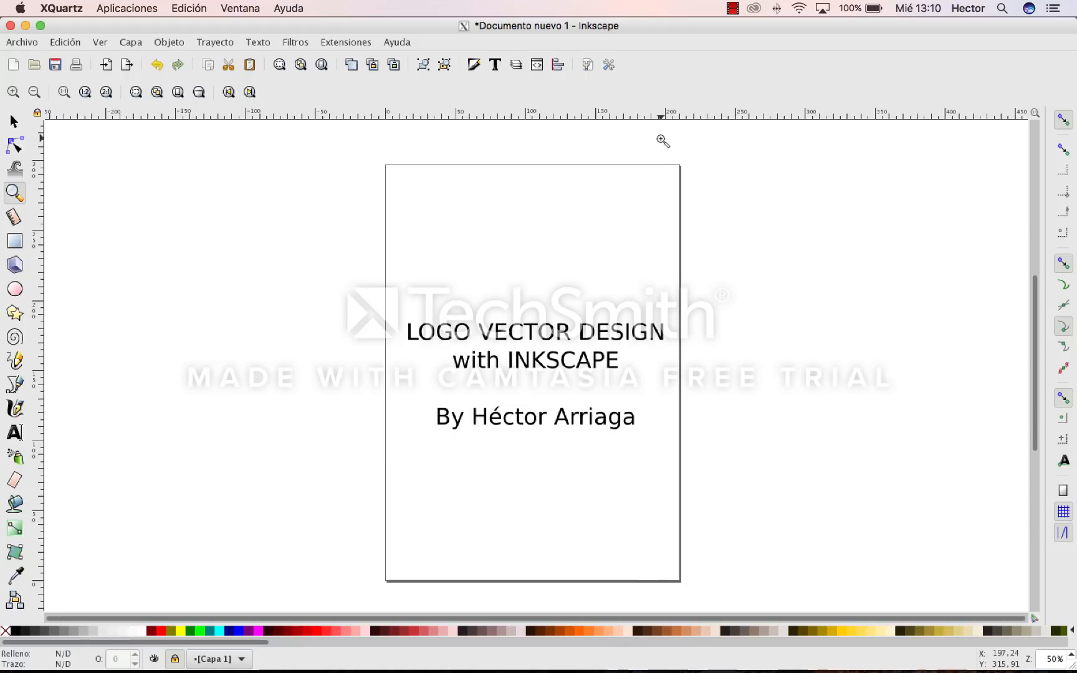
Show the document's layer list and hide the Capa 1 layer
left_click(12, 122)
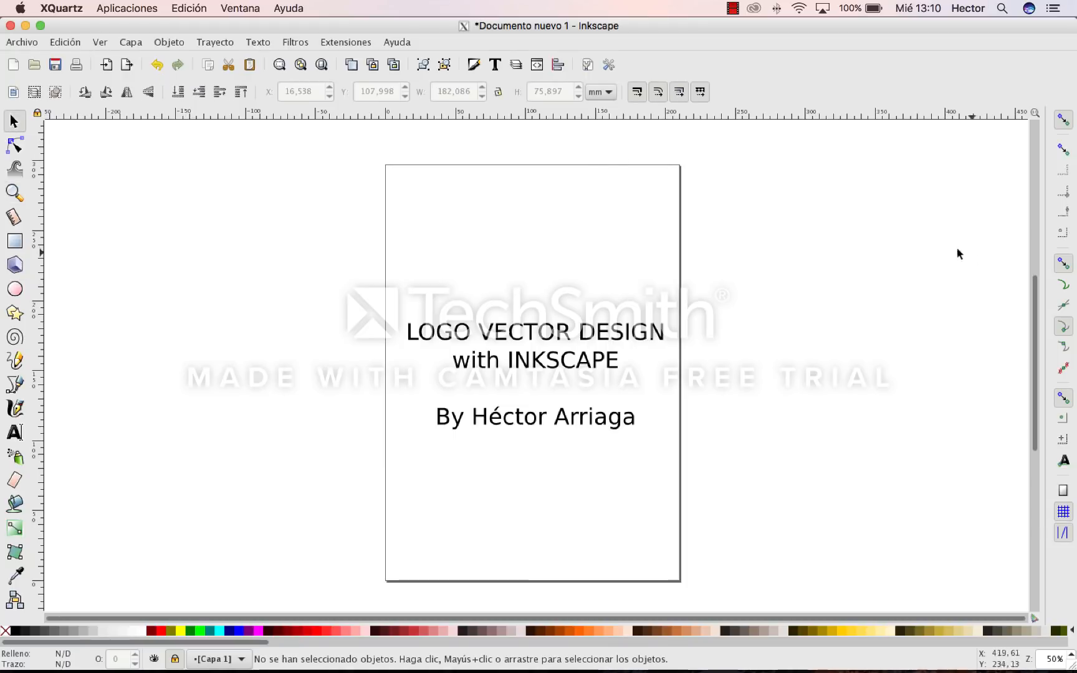
left_click(515, 66)
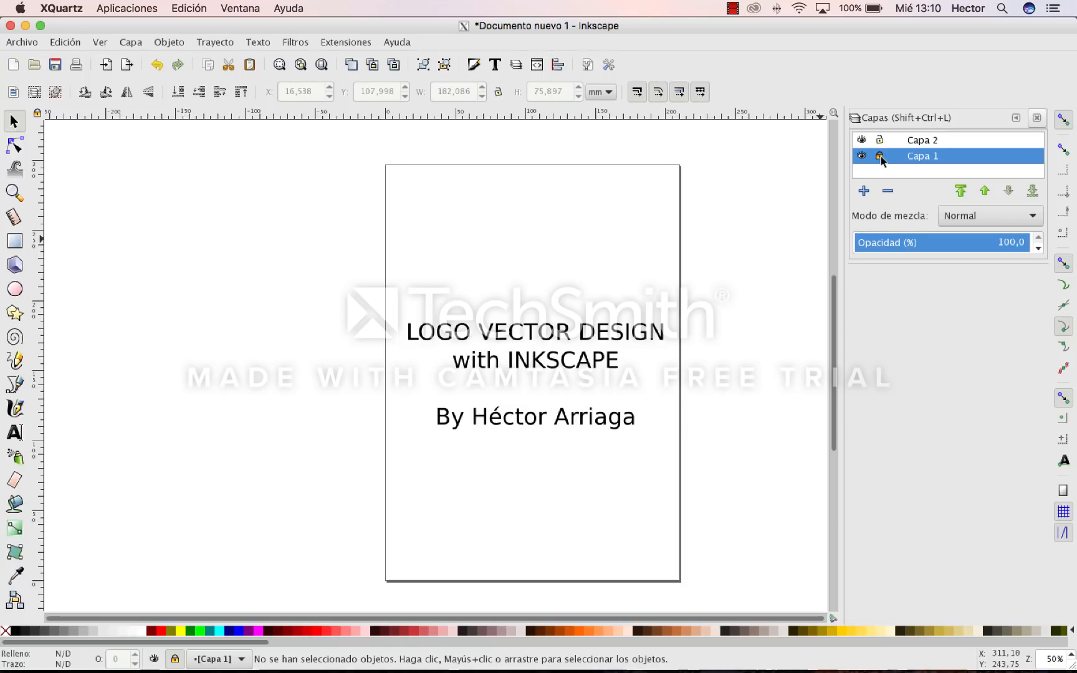
left_click(862, 157)
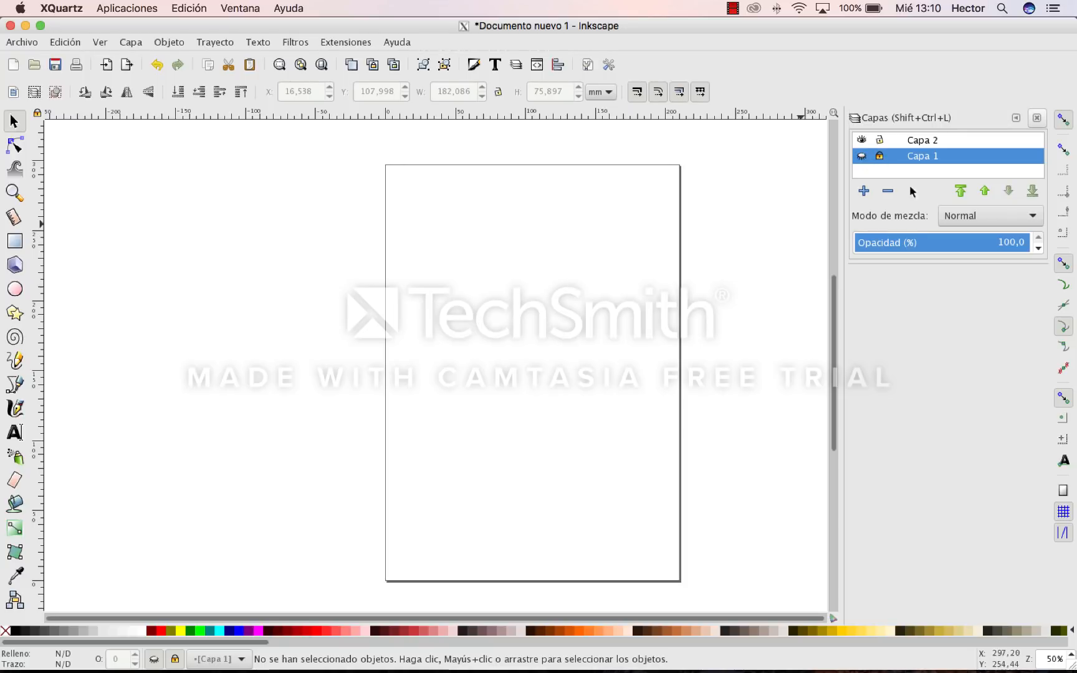
Make Capa 2 the current layer and rename it as sketch
left_click(925, 144)
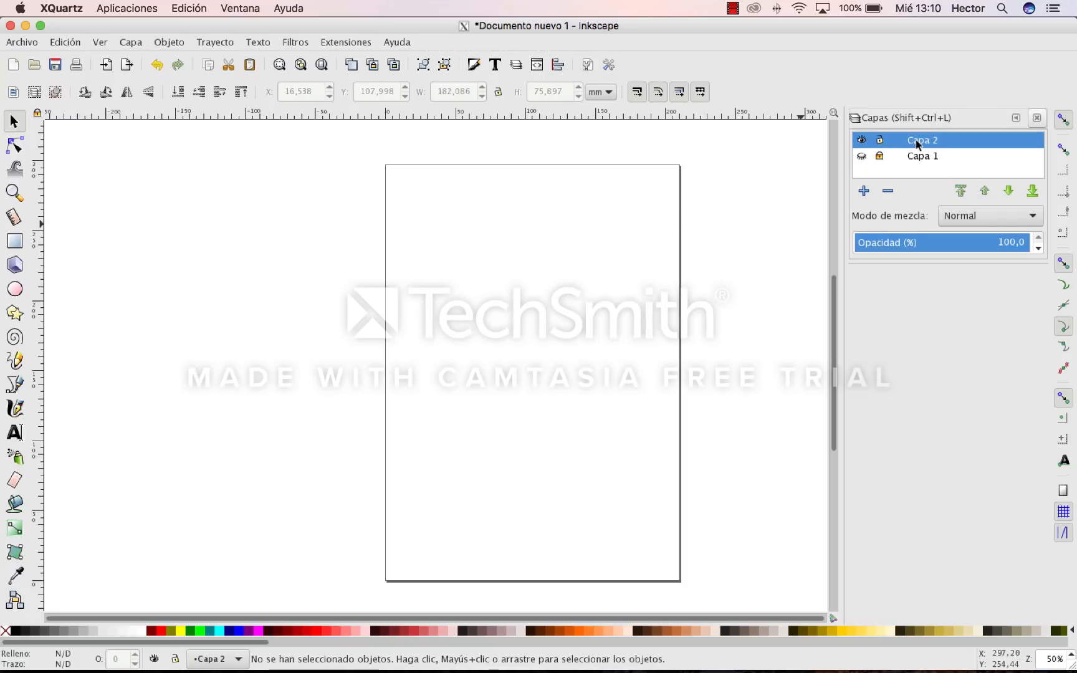
right_click(916, 140)
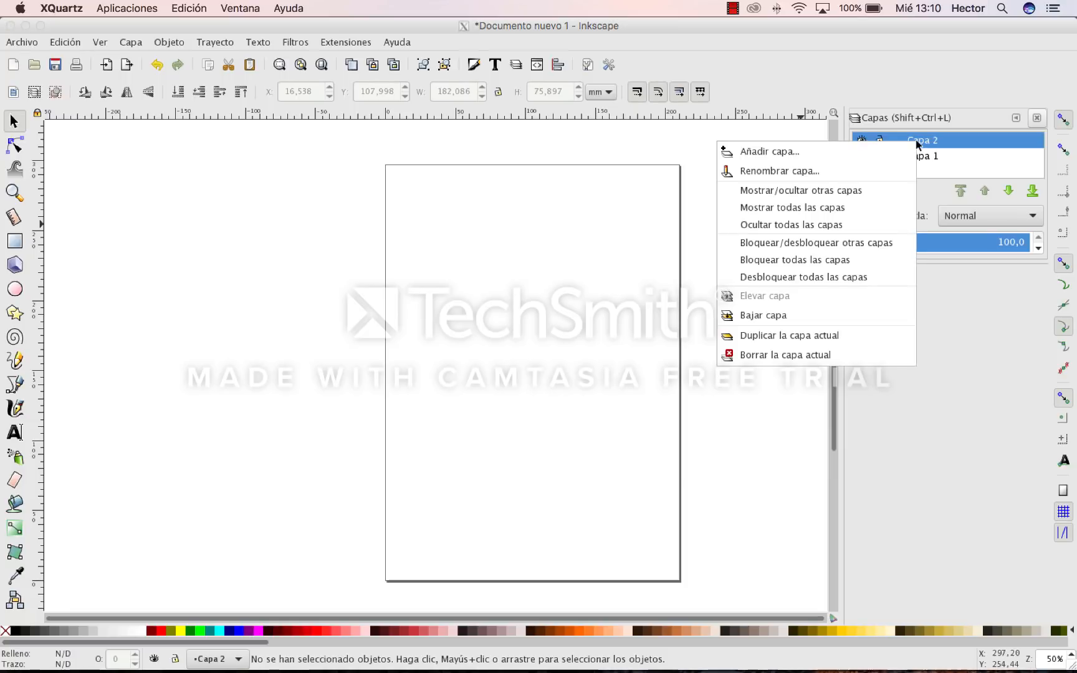
left_click(833, 175)
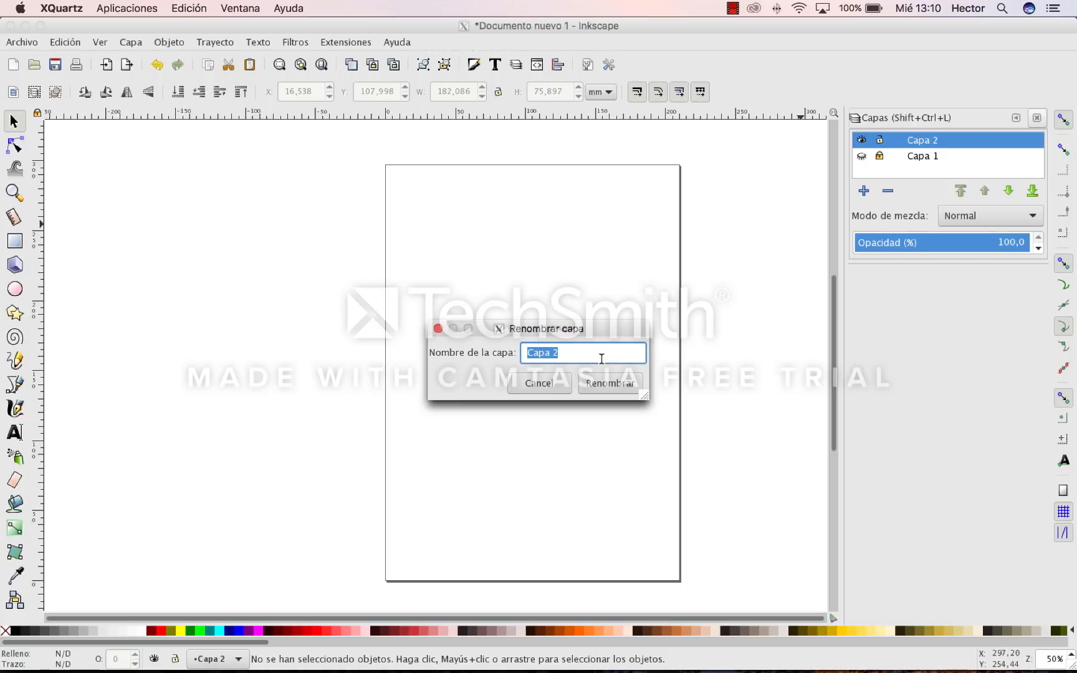
type("sketr")
key("BackSpace")
type("ch")
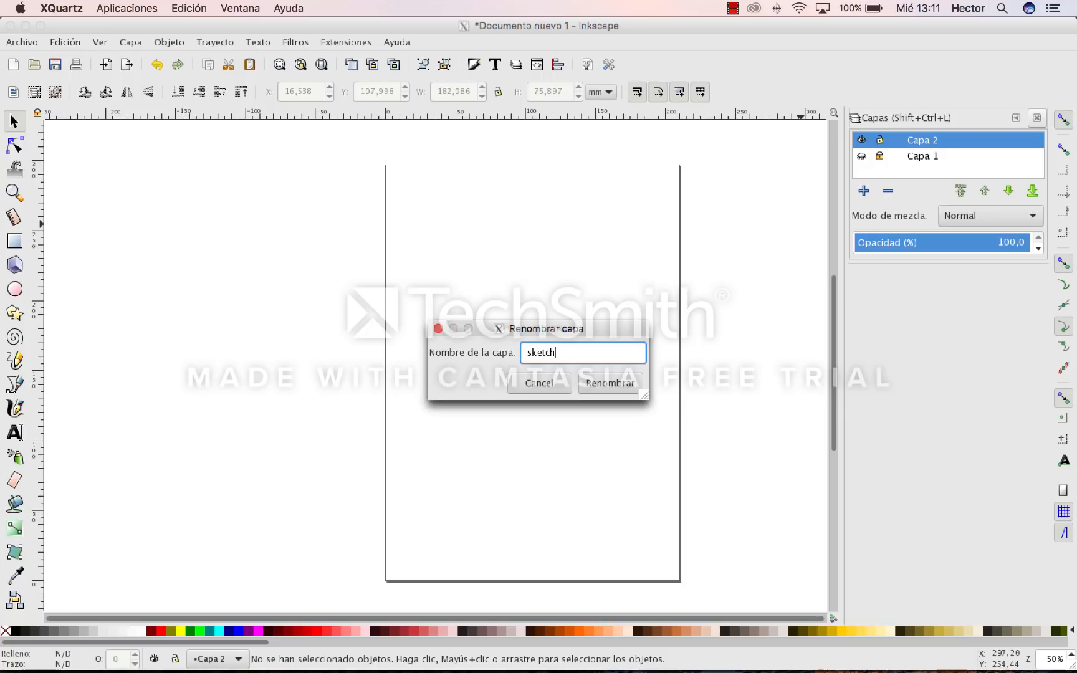
left_click(609, 381)
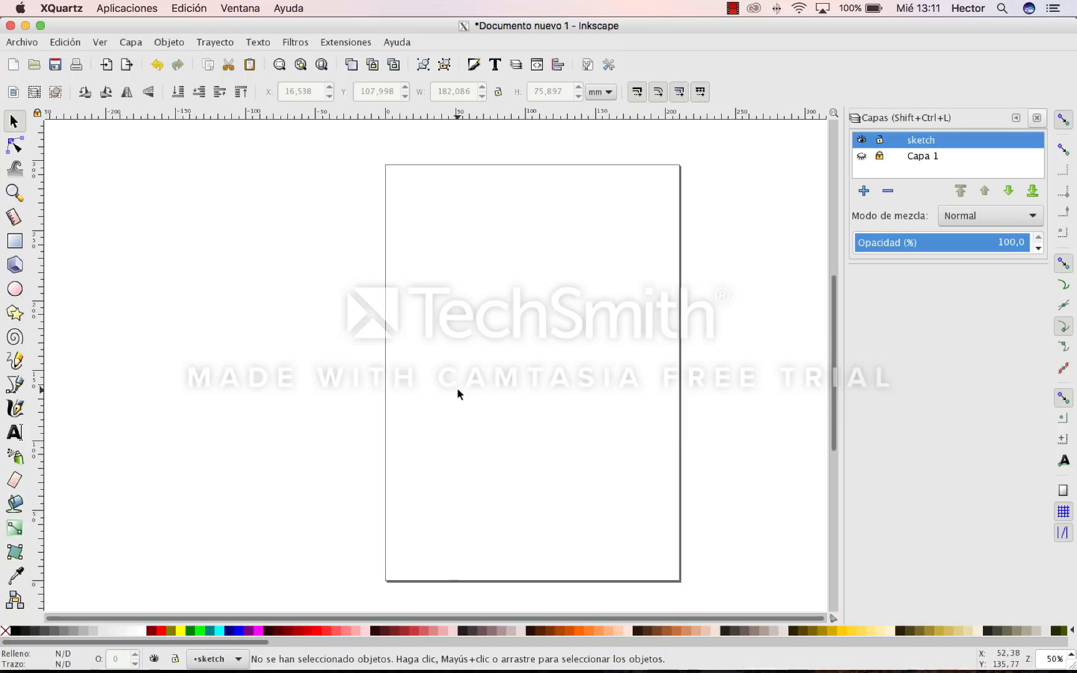
Import LOGO_SKETCH.jpeg from the Desktop into the sketch layer as an embedded image, with resolution from the file and automatic rendering
left_click(28, 43)
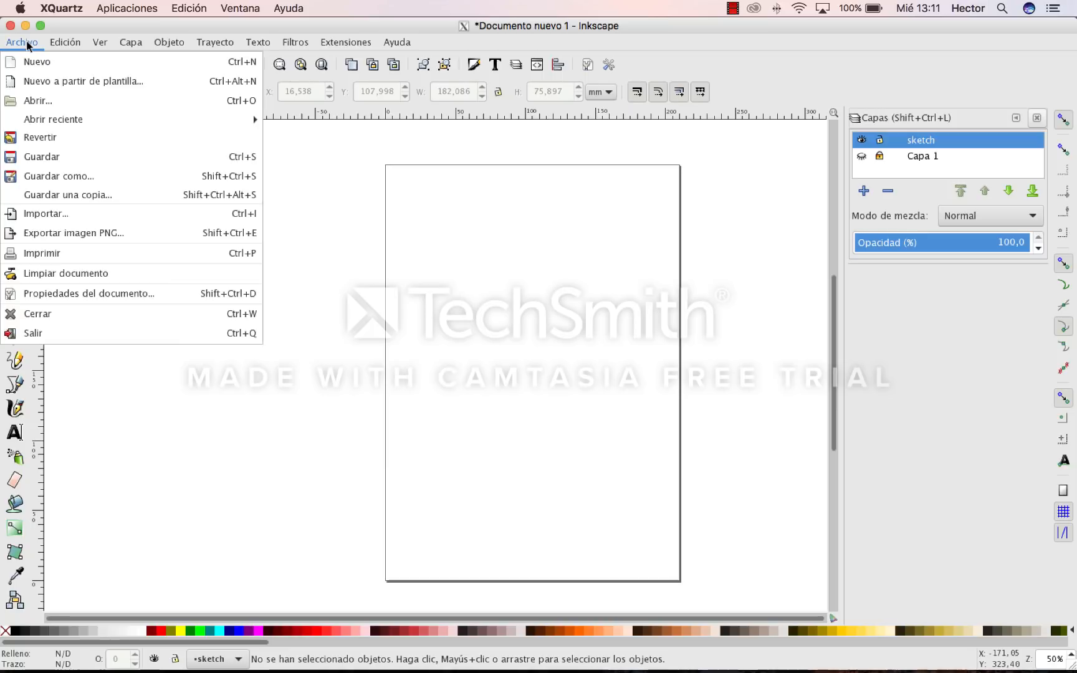
left_click(35, 219)
scroll(444, 330, "down", 15)
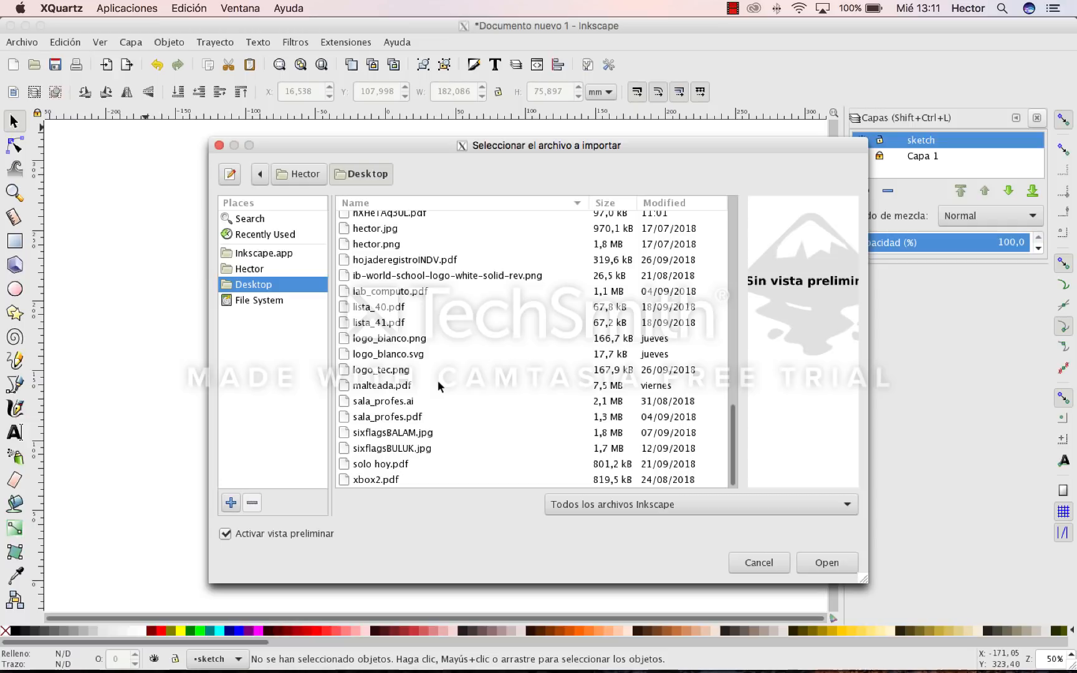
scroll(425, 347, "up", 2)
scroll(426, 347, "up", 8)
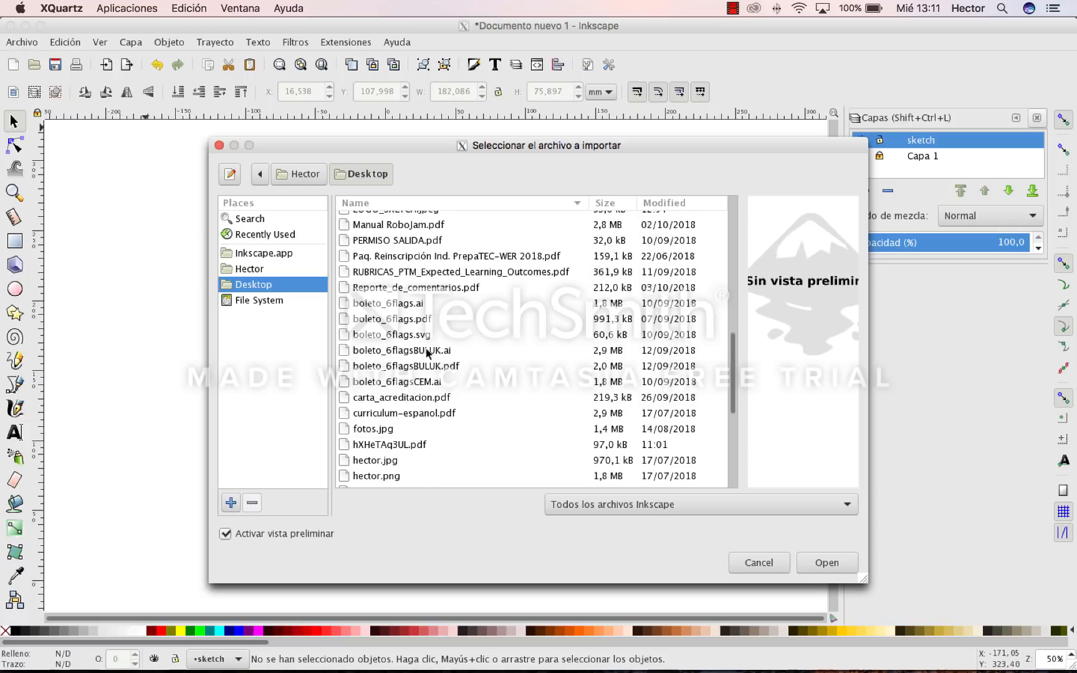
scroll(427, 353, "up", 5)
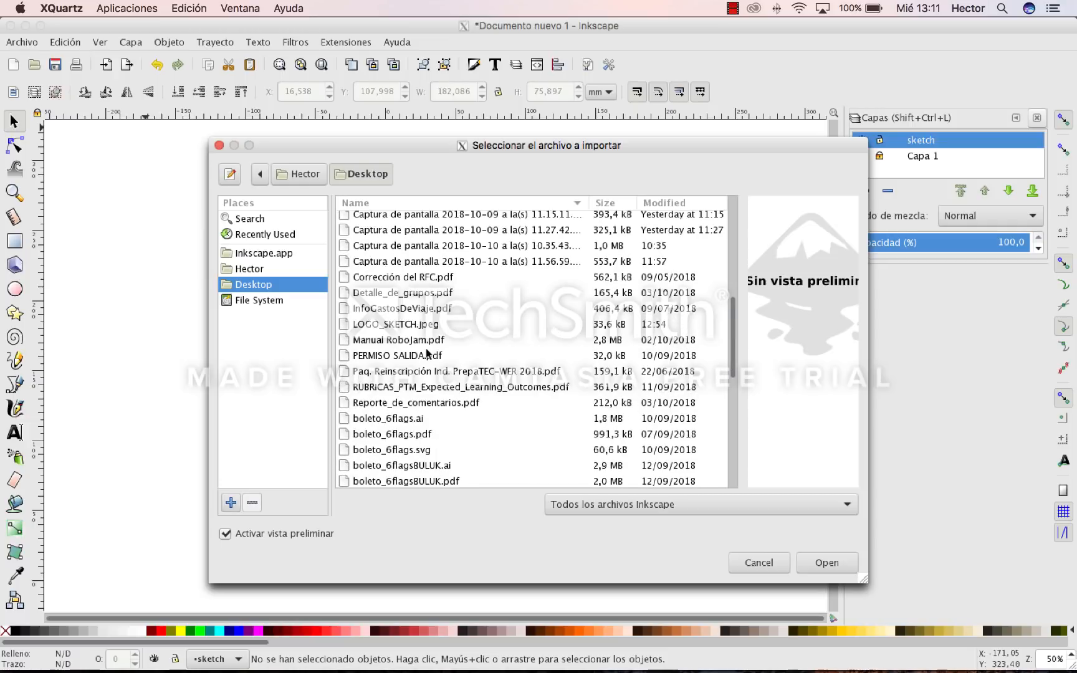
scroll(427, 353, "down", 2)
left_click(399, 277)
left_click(826, 563)
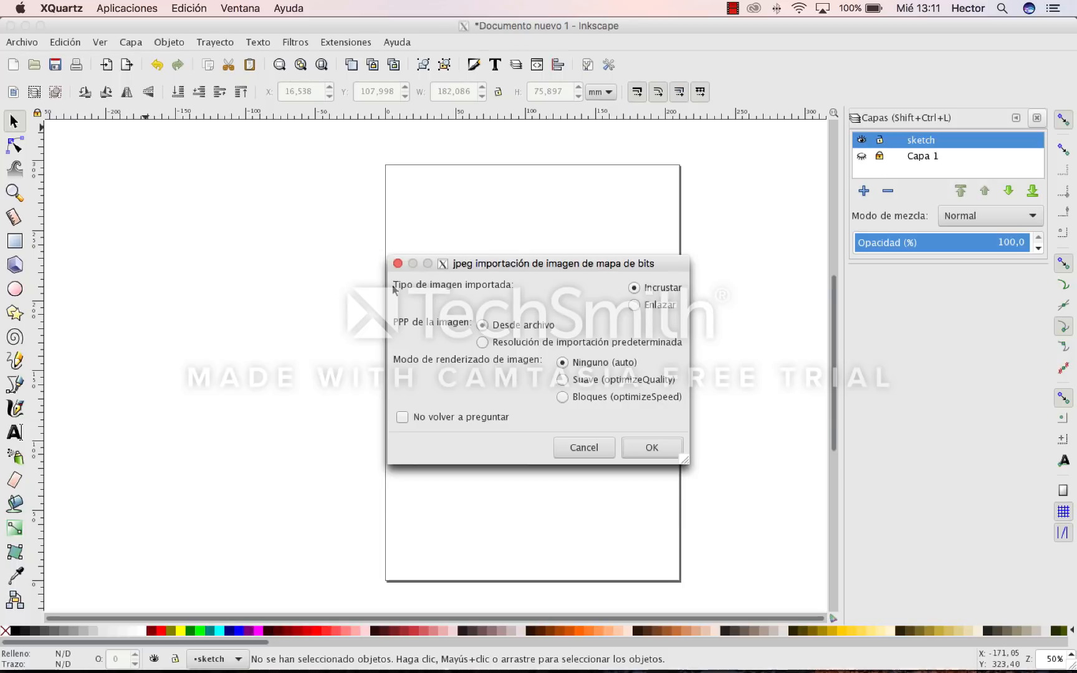
left_click(663, 448)
mouse_move(662, 448)
left_mouse_down()
mouse_move(534, 356)
mouse_move(536, 380)
left_mouse_up()
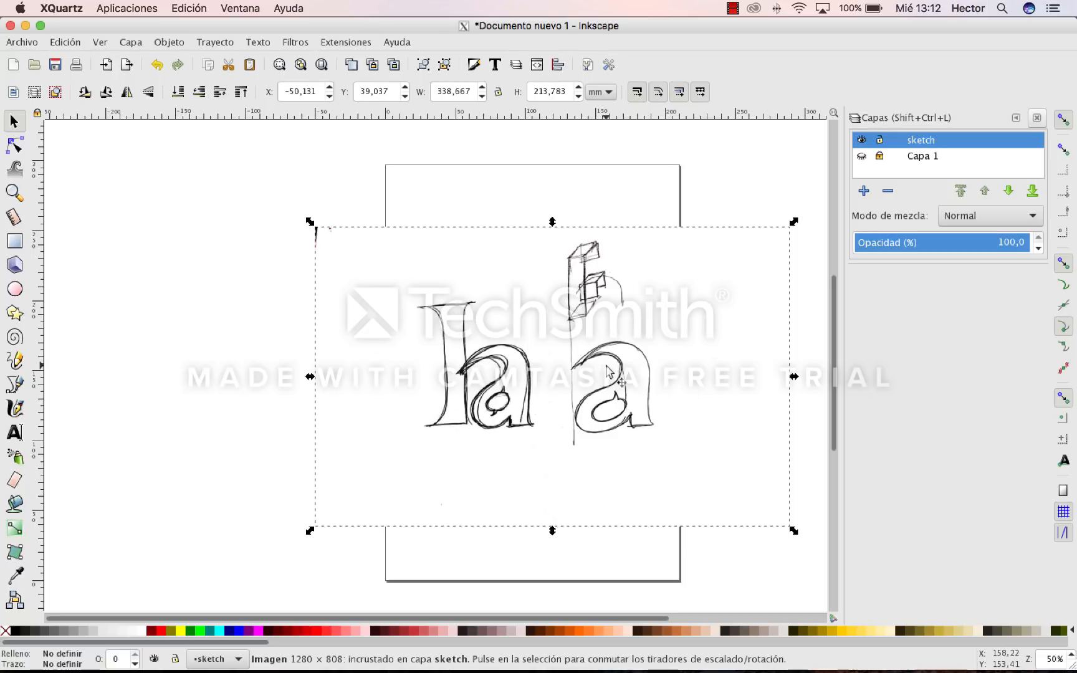
Deselect the imported image, lock the sketch layer and test that the drawing cannot be selected
left_click(638, 204)
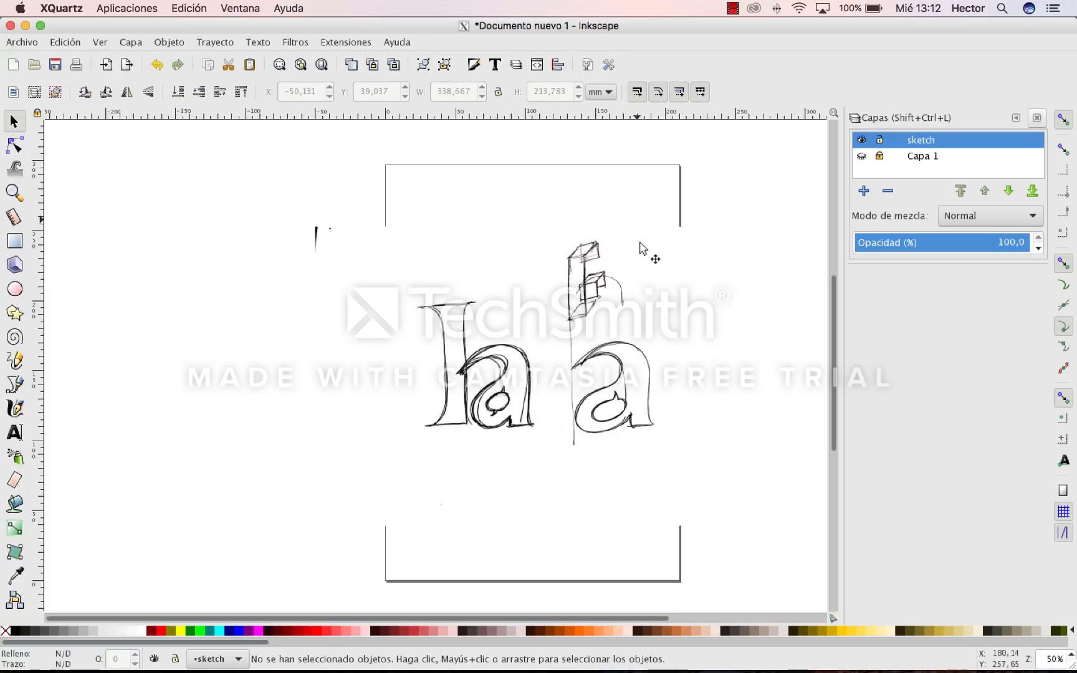
left_click(881, 141)
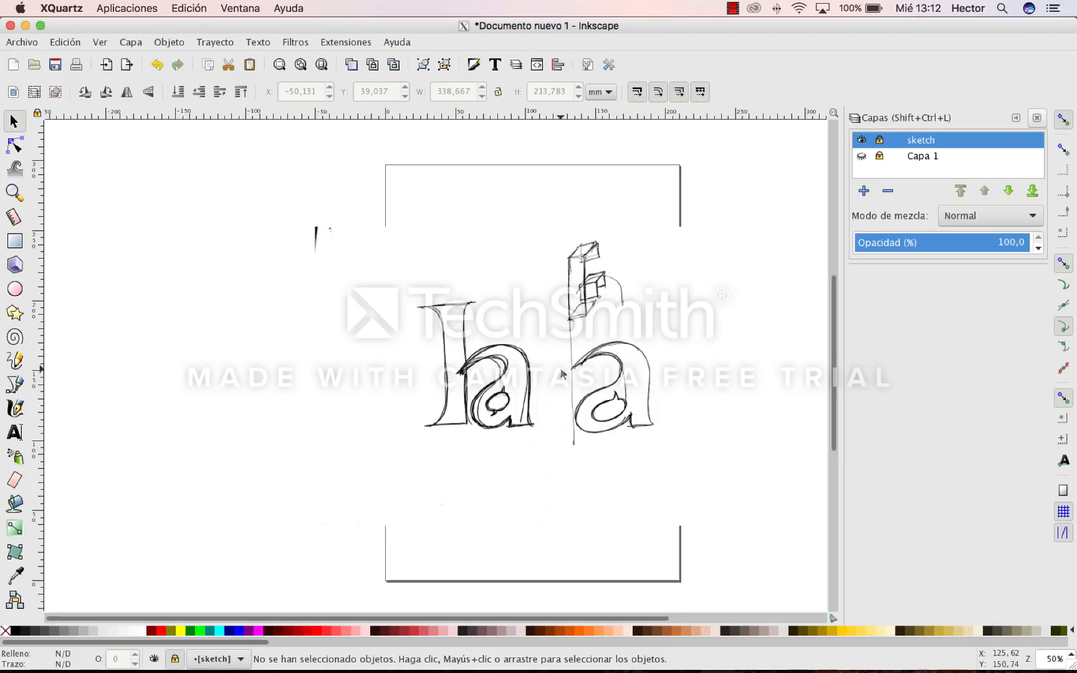
left_click_drag(461, 354, 556, 404)
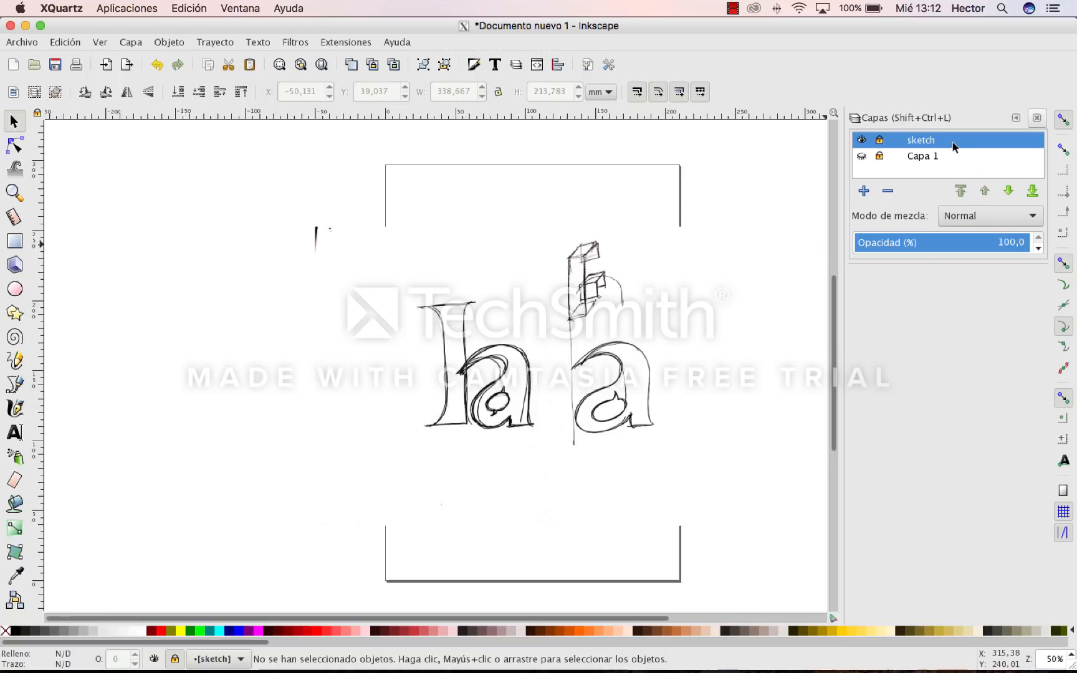
Add a new layer named vecto logo above the sketch layer
left_click(864, 191)
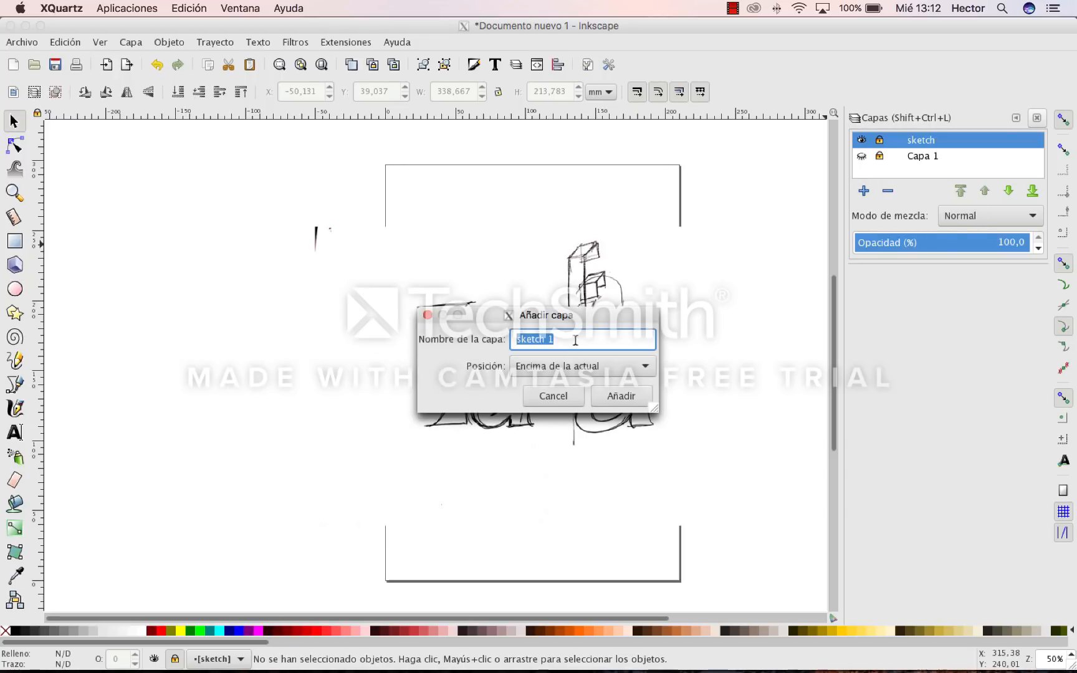
type("i")
key("BackSpace")
left_click(595, 396)
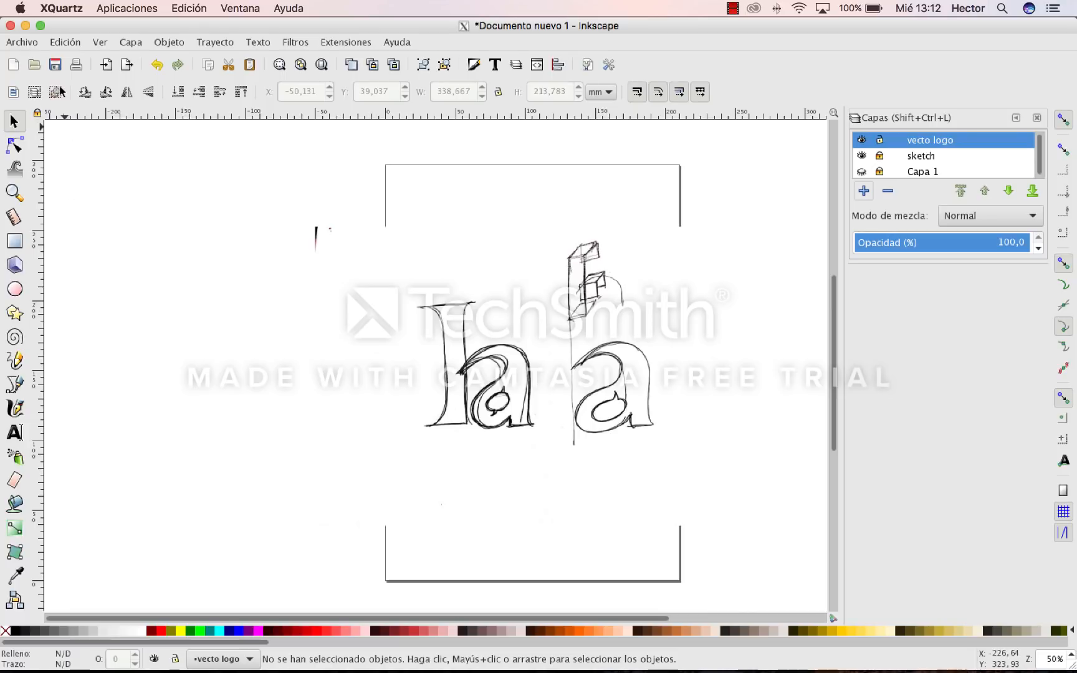
Trace the tall stem of the first sketched letter, including its serifs, with a closed Bezier path of seven straight segments
left_click(15, 193)
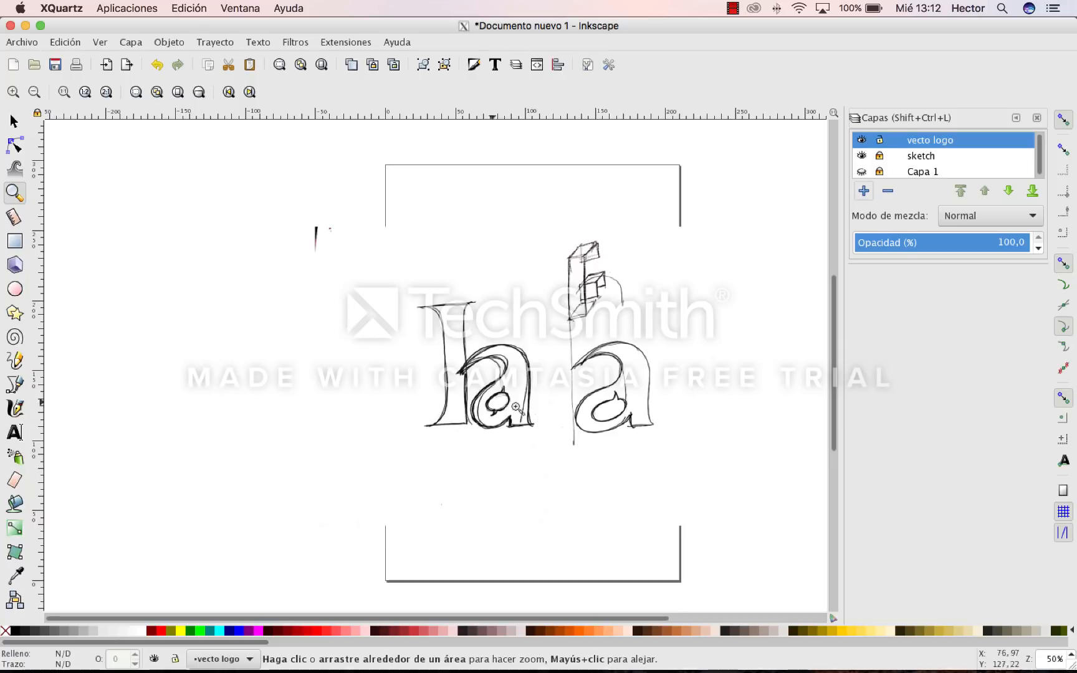
left_click(472, 388)
left_click(471, 388)
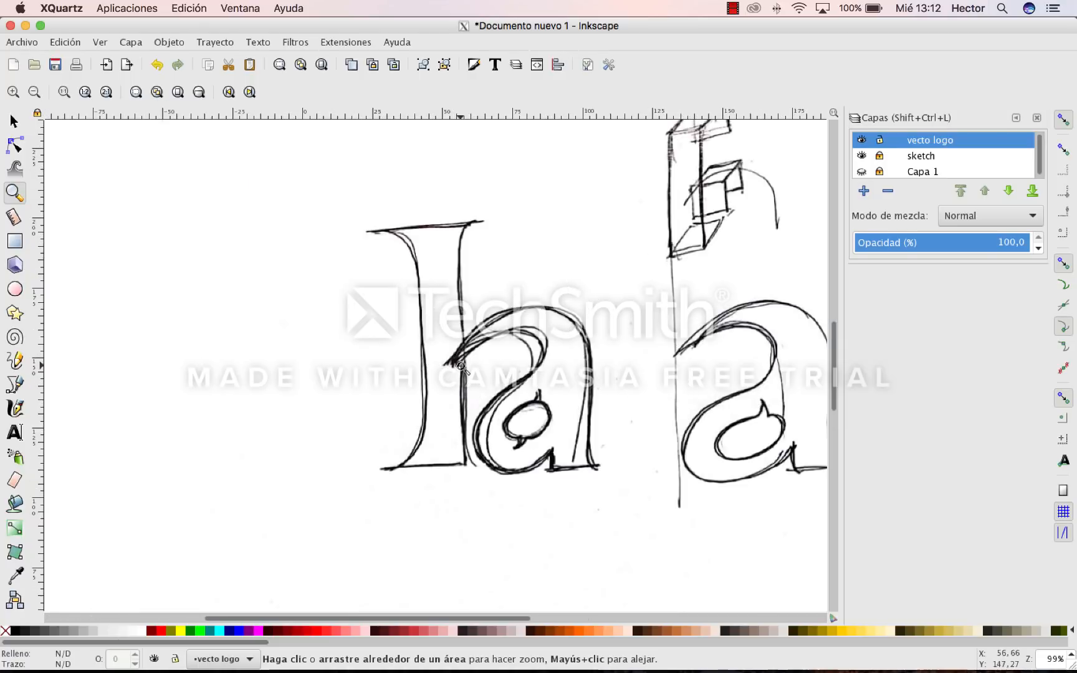
left_click(462, 368)
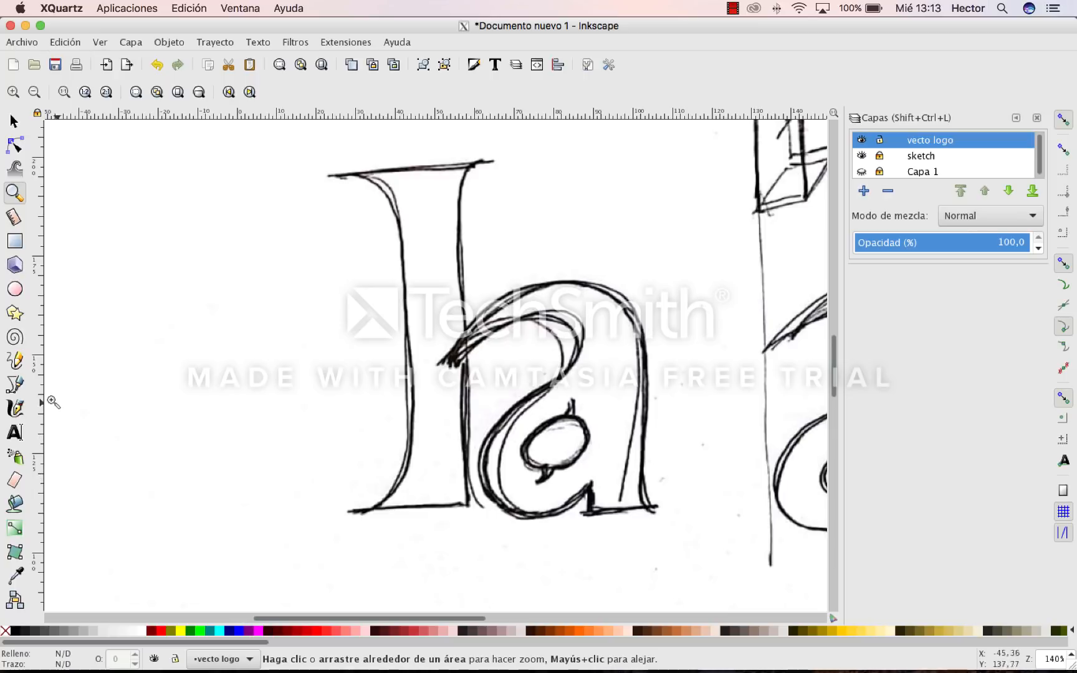
left_click(15, 385)
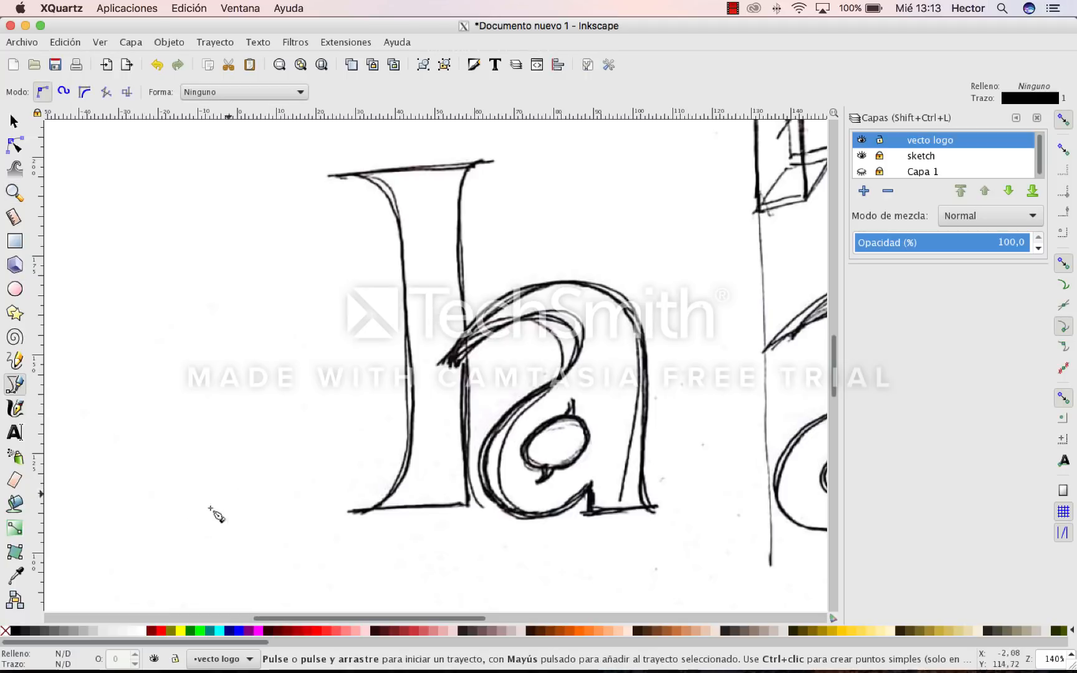
left_click(332, 172)
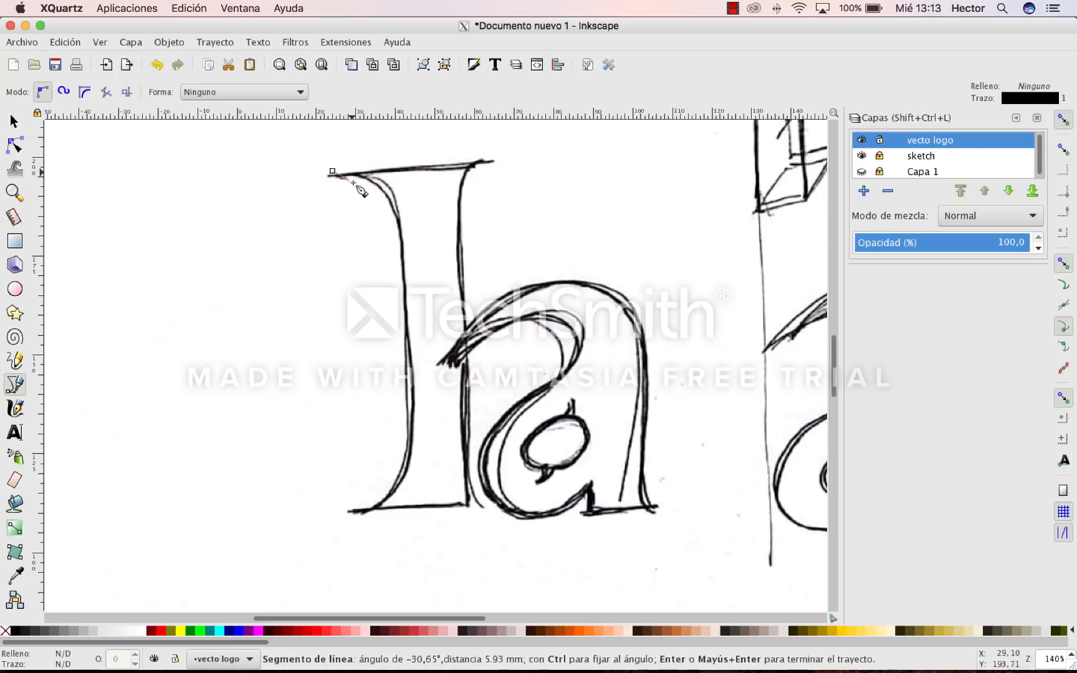
left_click(393, 204)
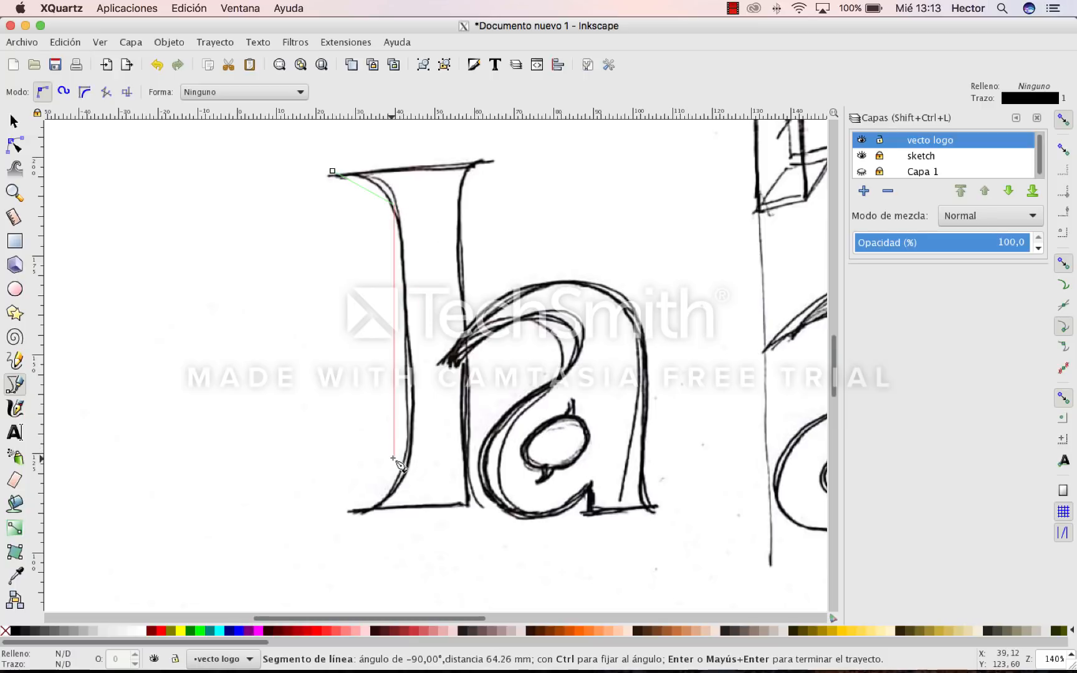
left_click(394, 457)
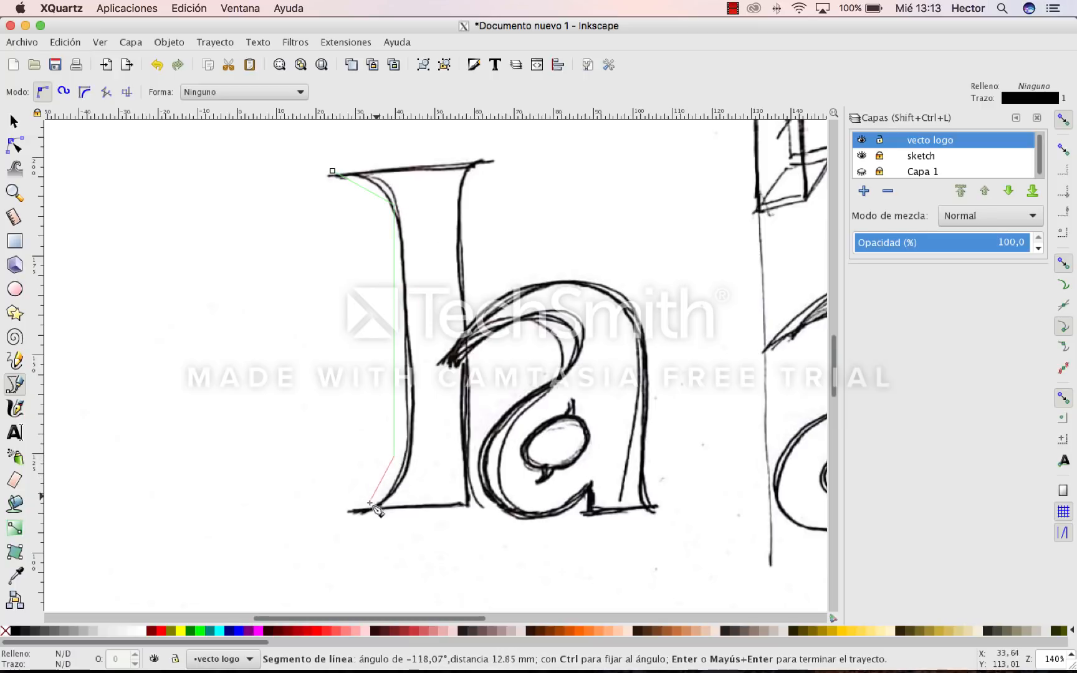
left_click(350, 511)
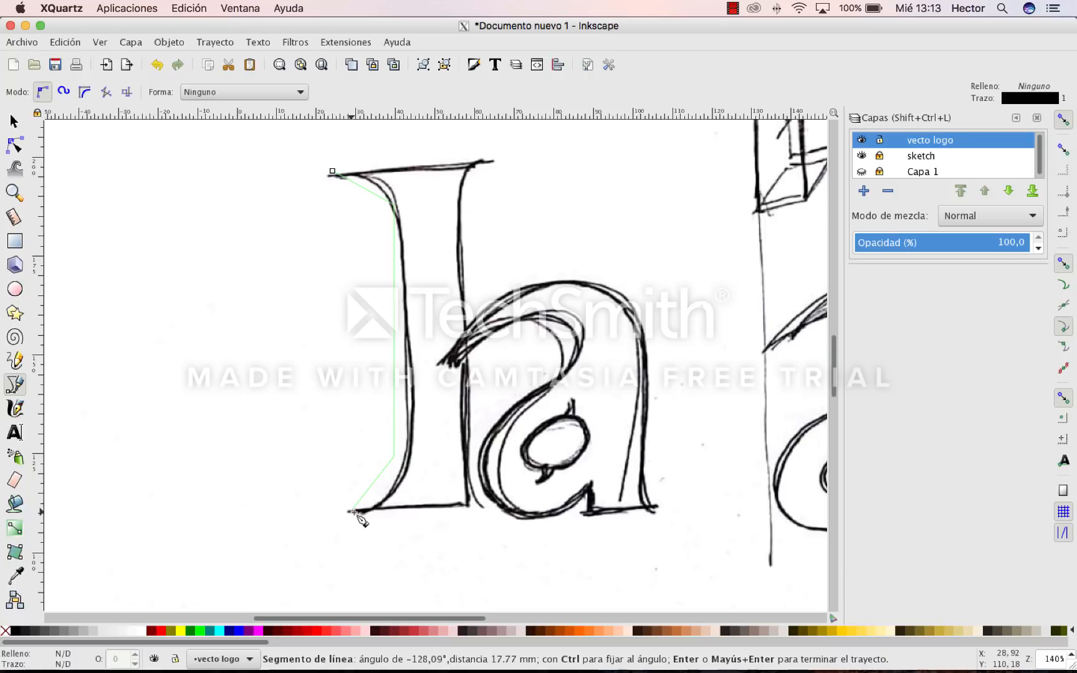
left_click(465, 510)
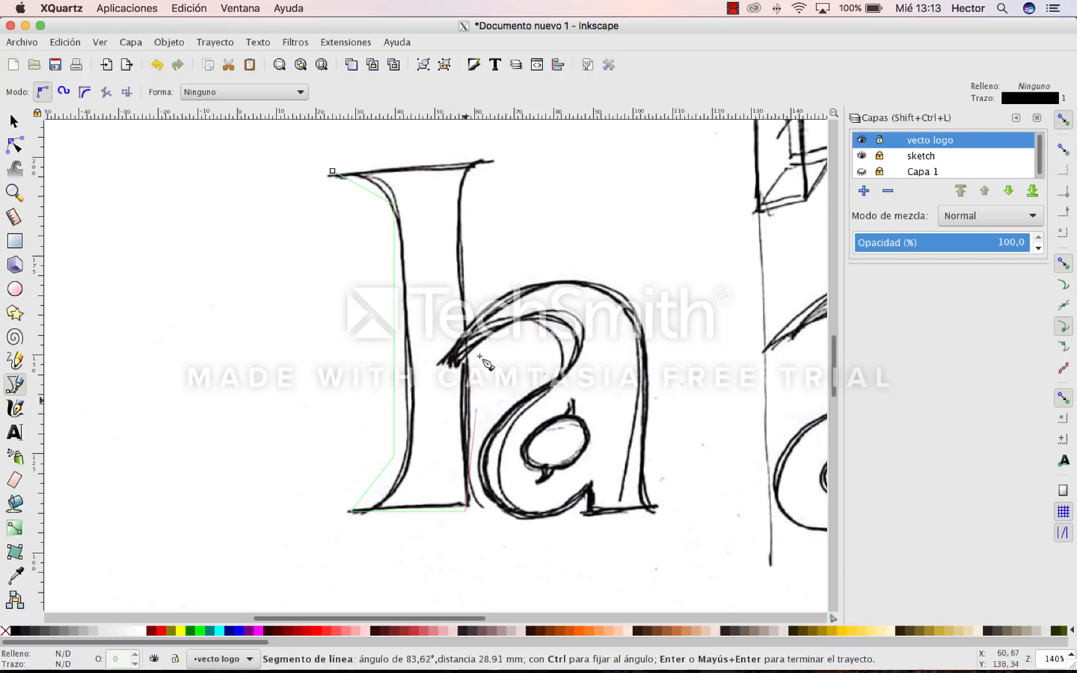
left_click(456, 201)
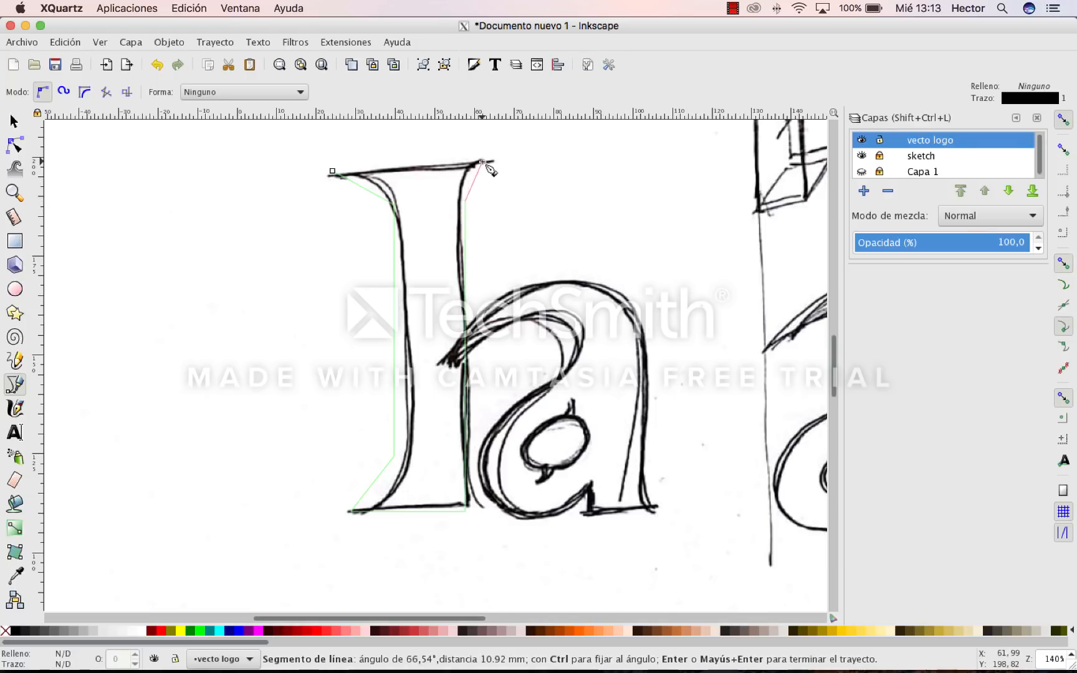
left_click(482, 163)
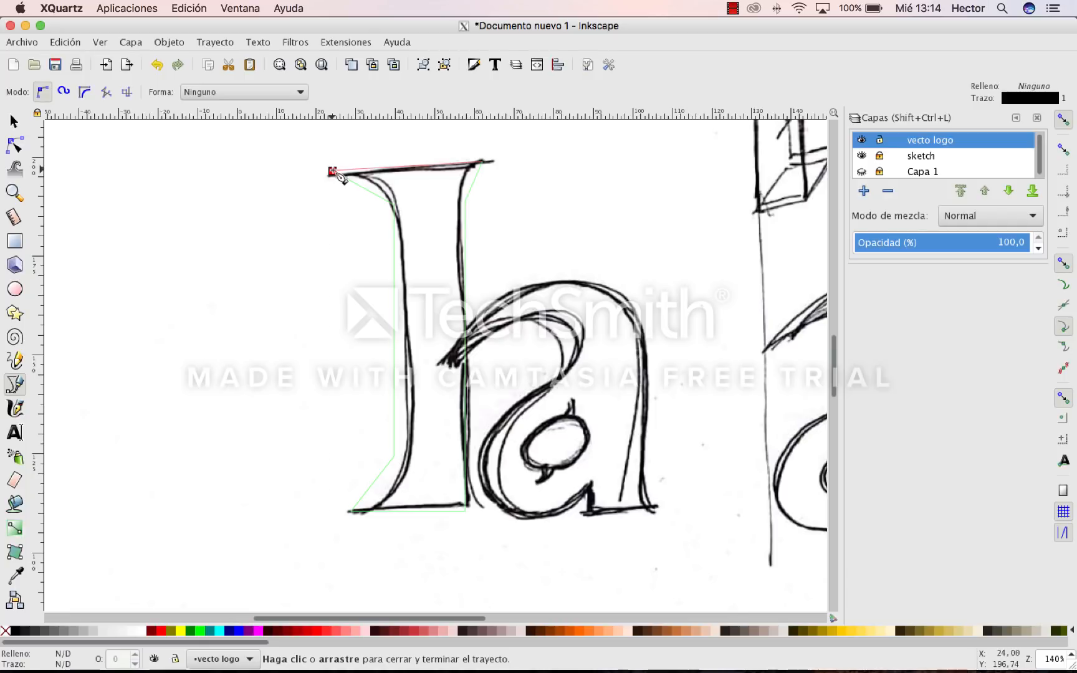
left_click(333, 171)
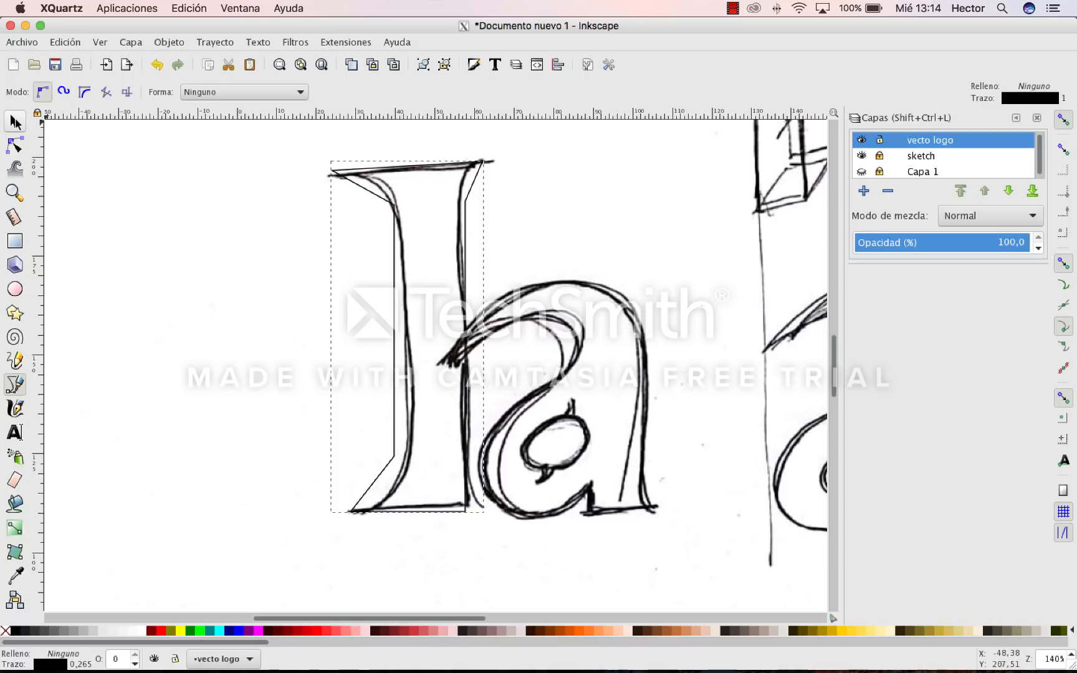
left_click(15, 121)
left_click(321, 631)
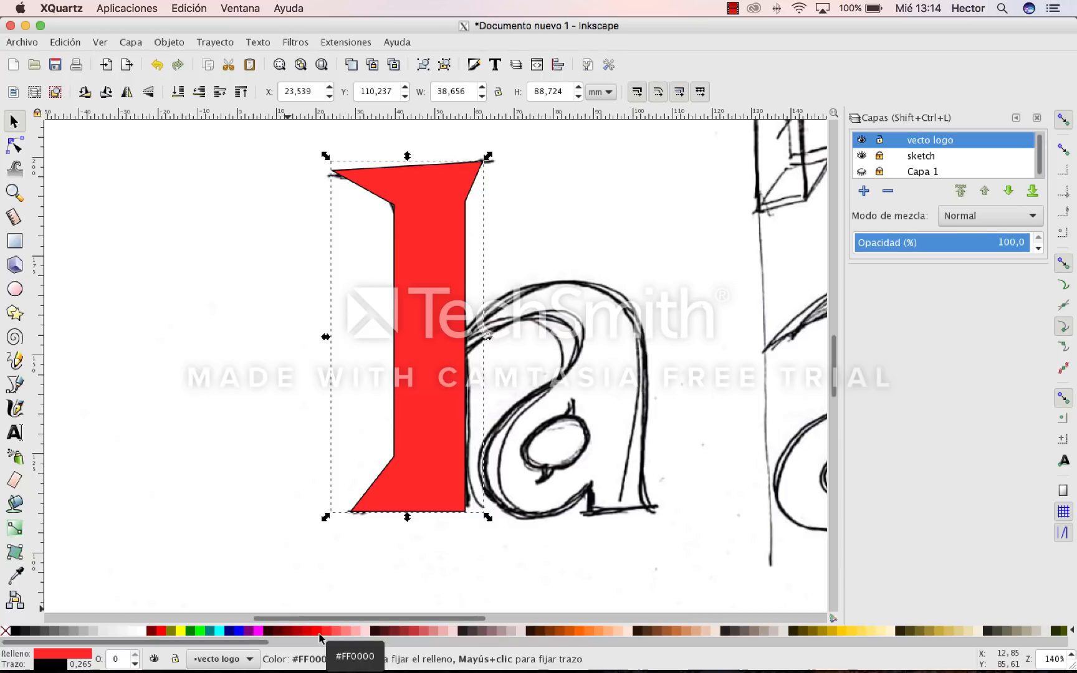
key("z")
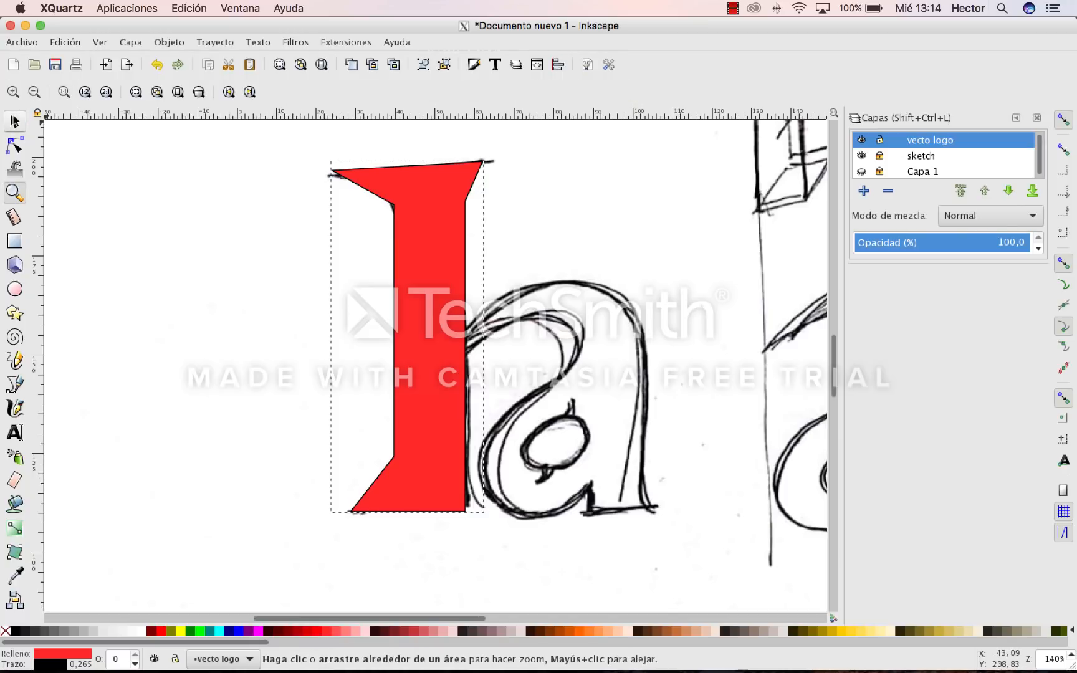
left_click(13, 122)
left_click(319, 280)
key("z")
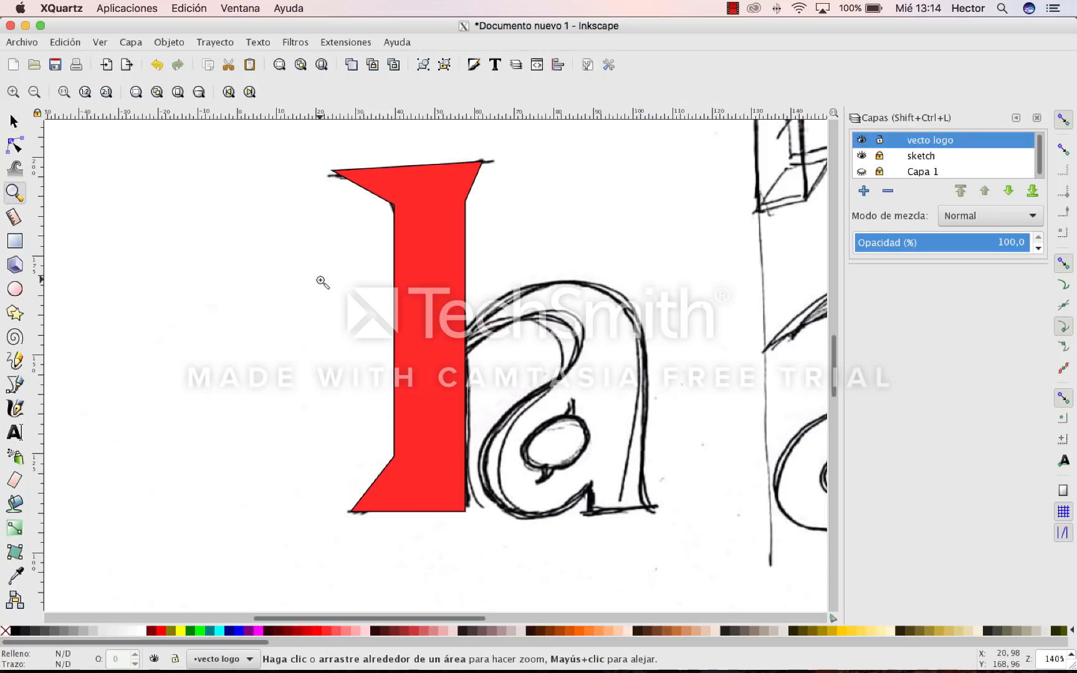
key("ctrl+z")
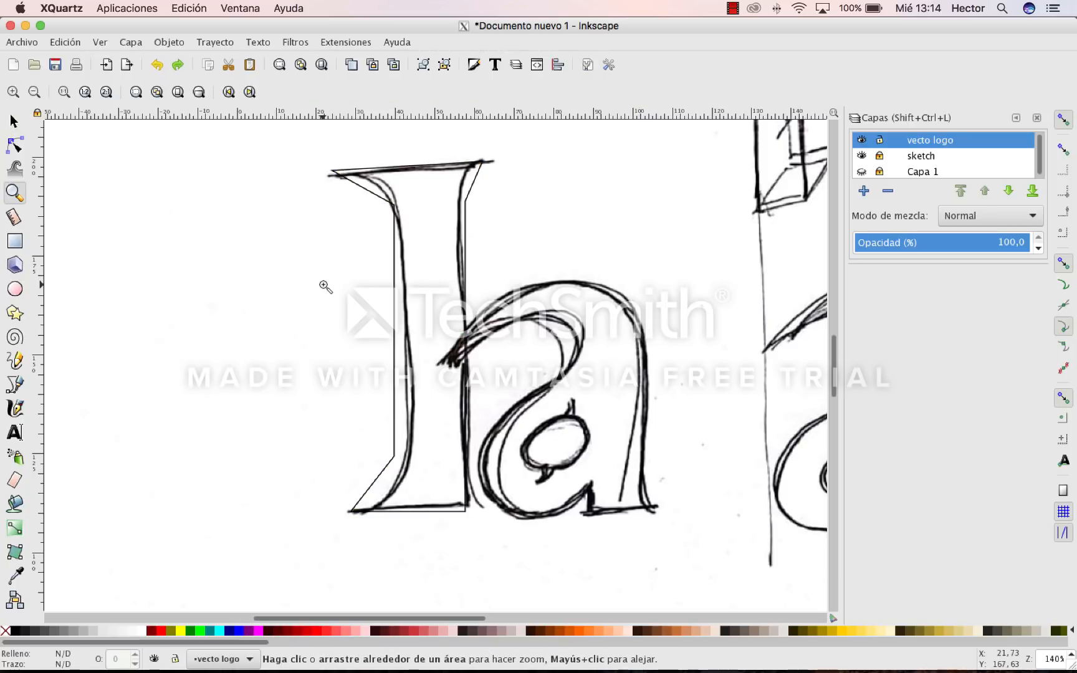
Bend the upper-left, lower-left and upper-right serif segments of the stem path into curves that follow the sketch
left_click(15, 146)
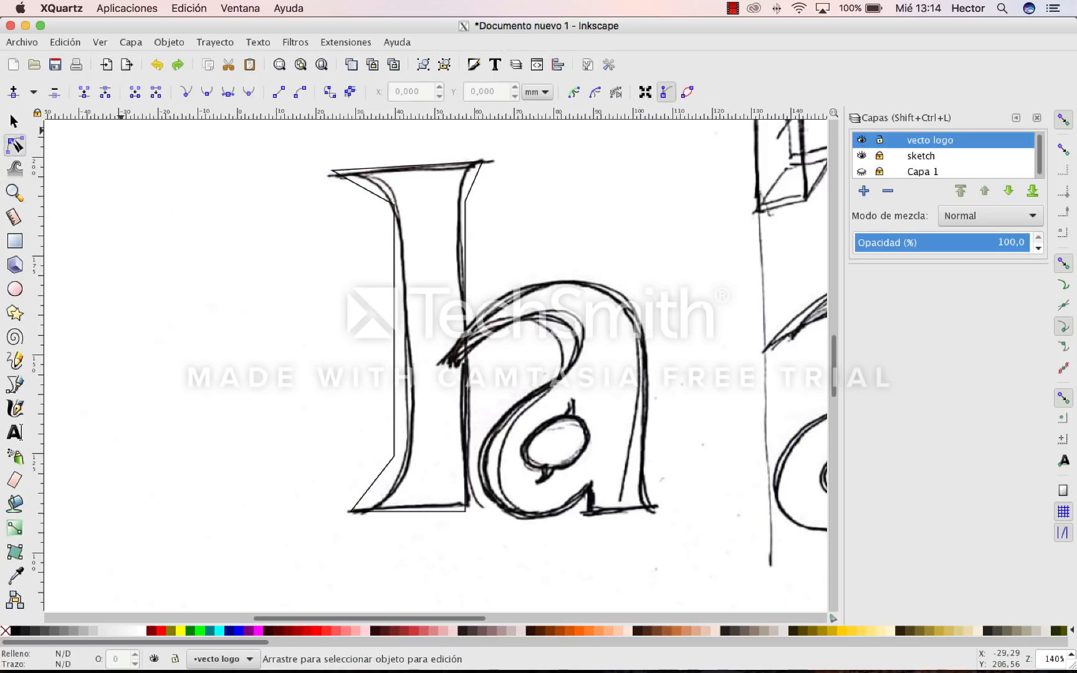
left_click(380, 204)
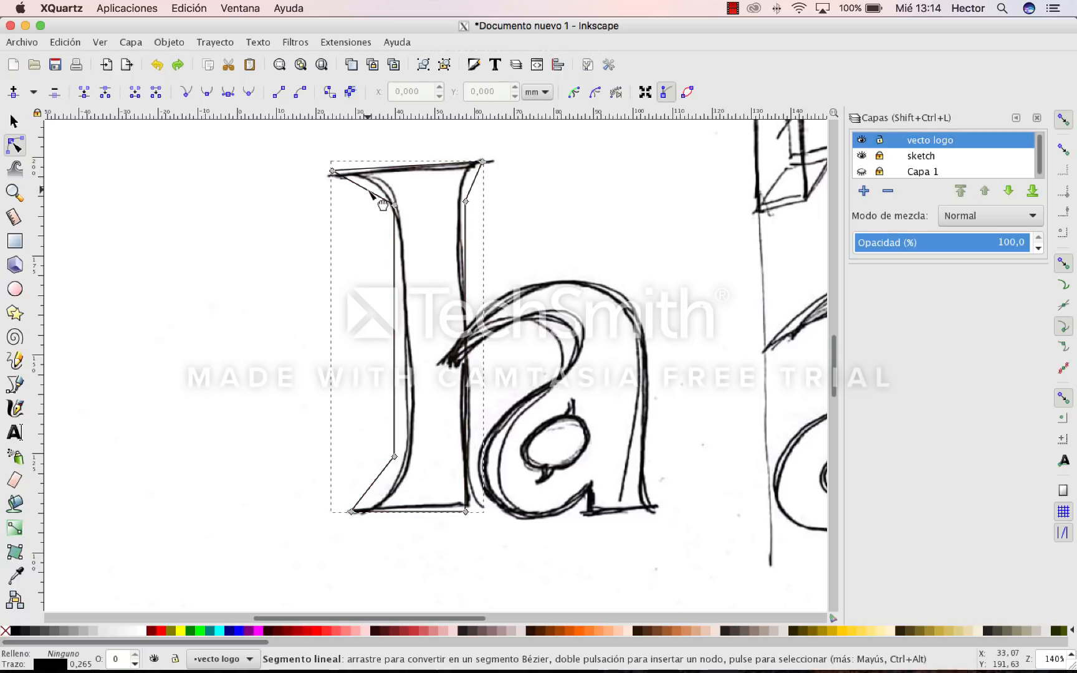
left_click_drag(385, 201, 376, 178)
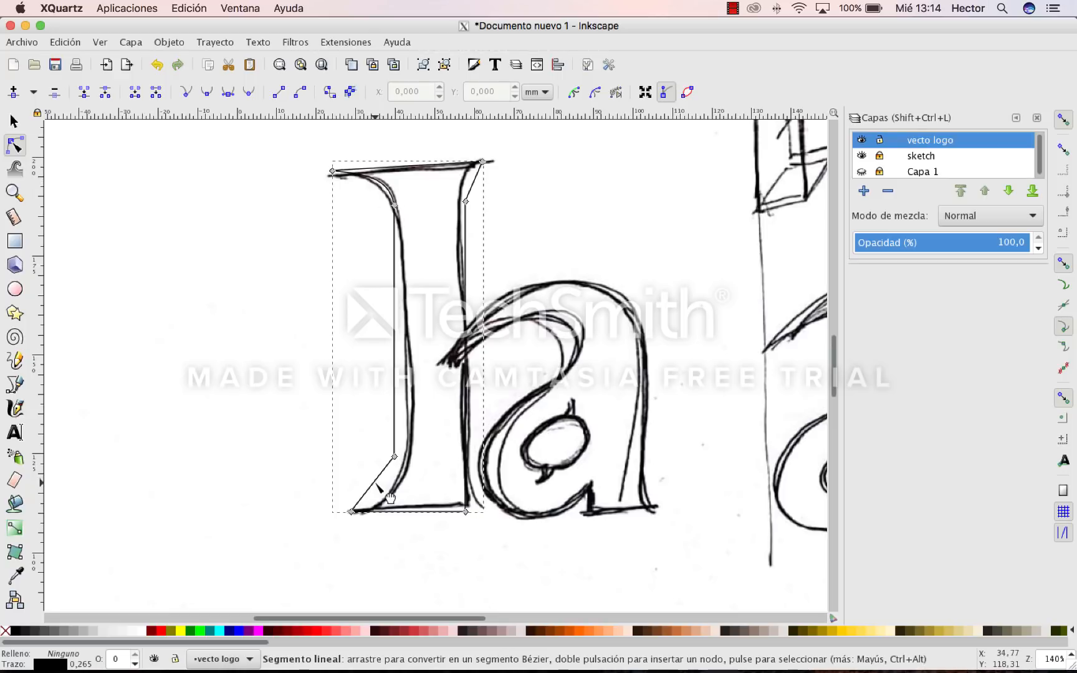
left_click_drag(389, 498, 395, 506)
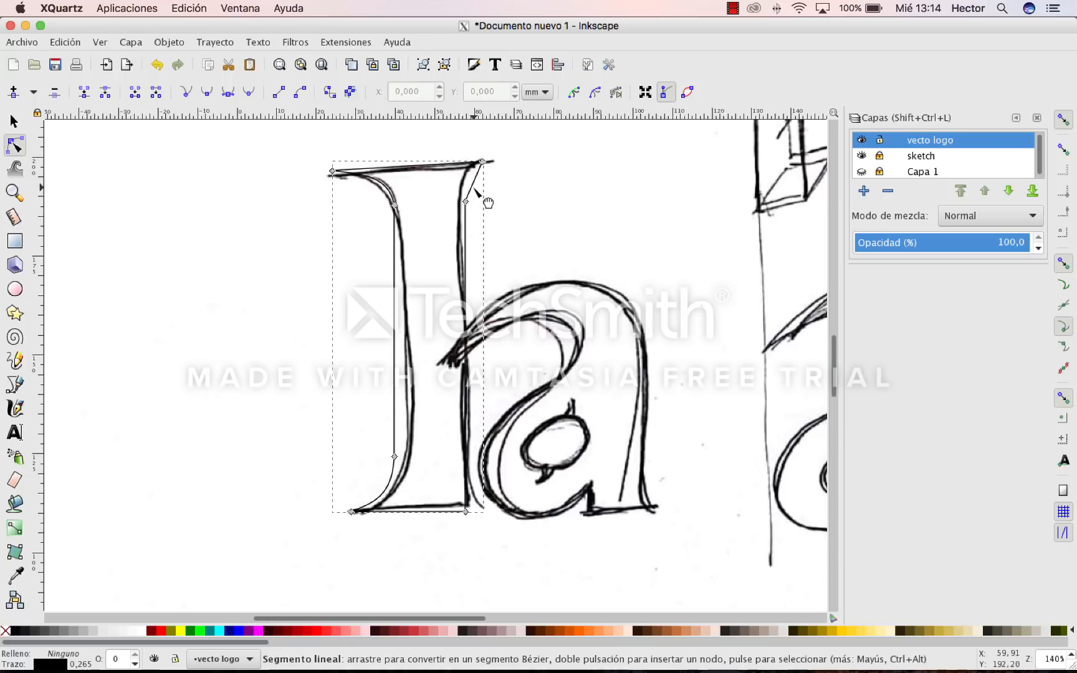
left_click_drag(472, 185, 471, 183)
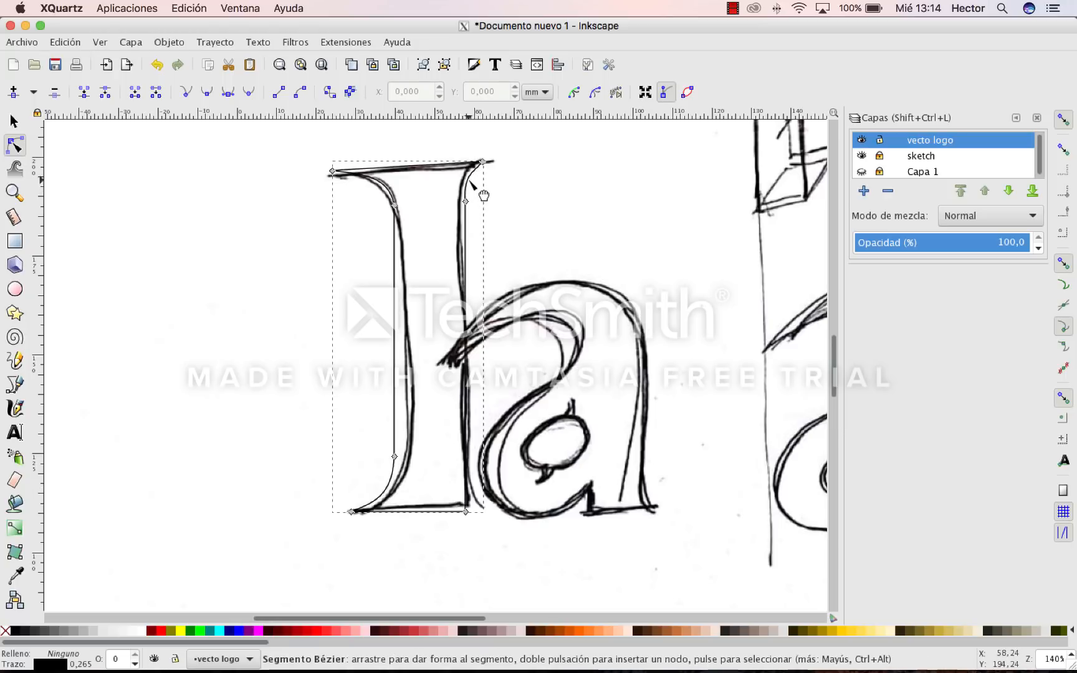
Move the stem's upper-left corner node up to the top edge's level and adjust the curve handles of the three serifs
left_click_drag(333, 172, 338, 164)
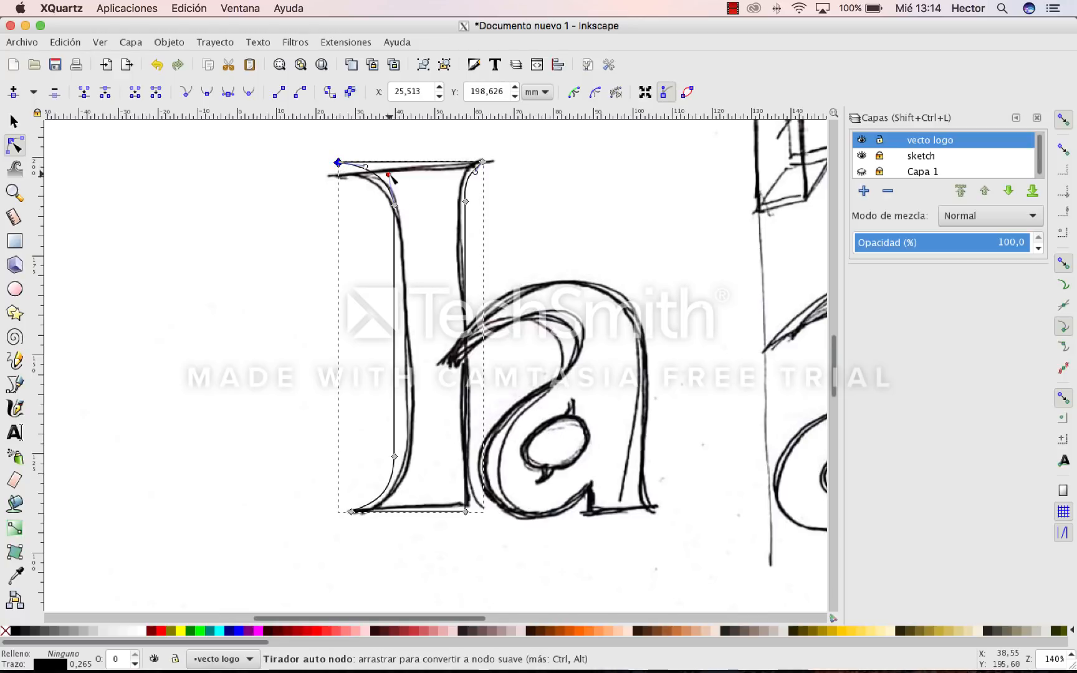
mouse_move(391, 176)
left_mouse_down()
mouse_move(405, 173)
mouse_move(396, 178)
left_mouse_up()
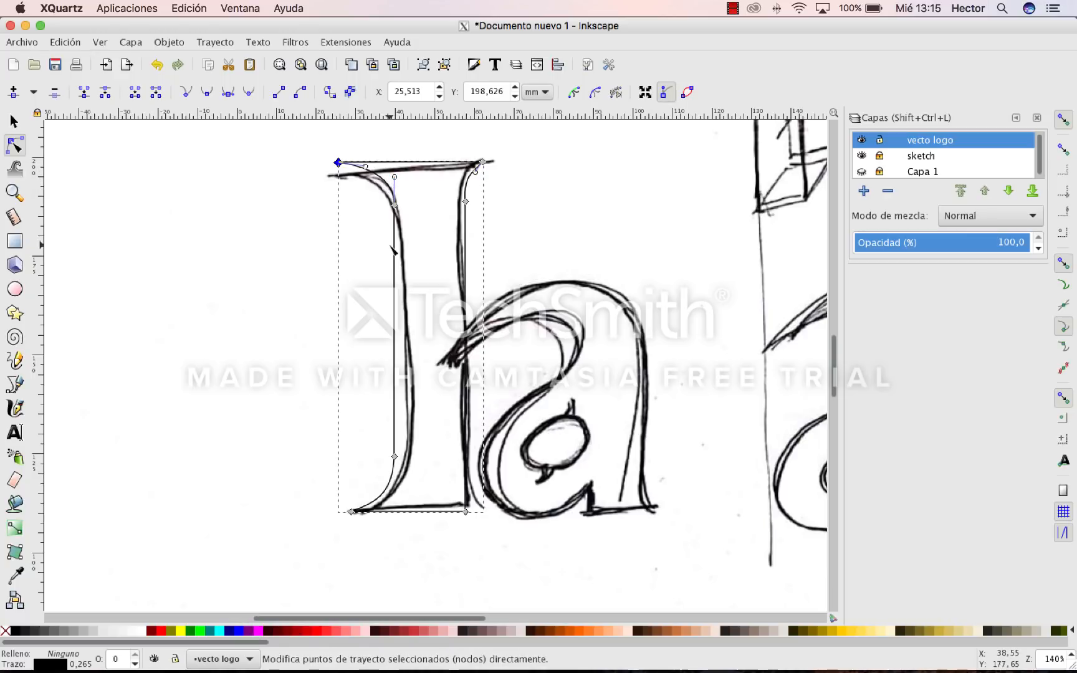
left_click(395, 458)
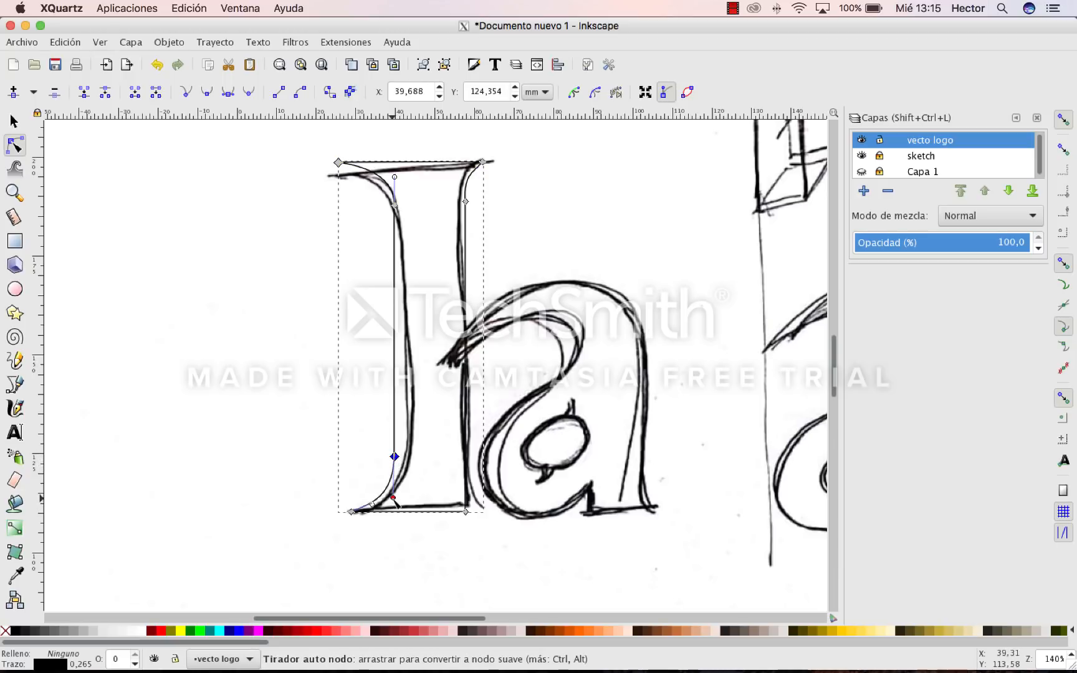
left_click_drag(394, 499, 396, 497)
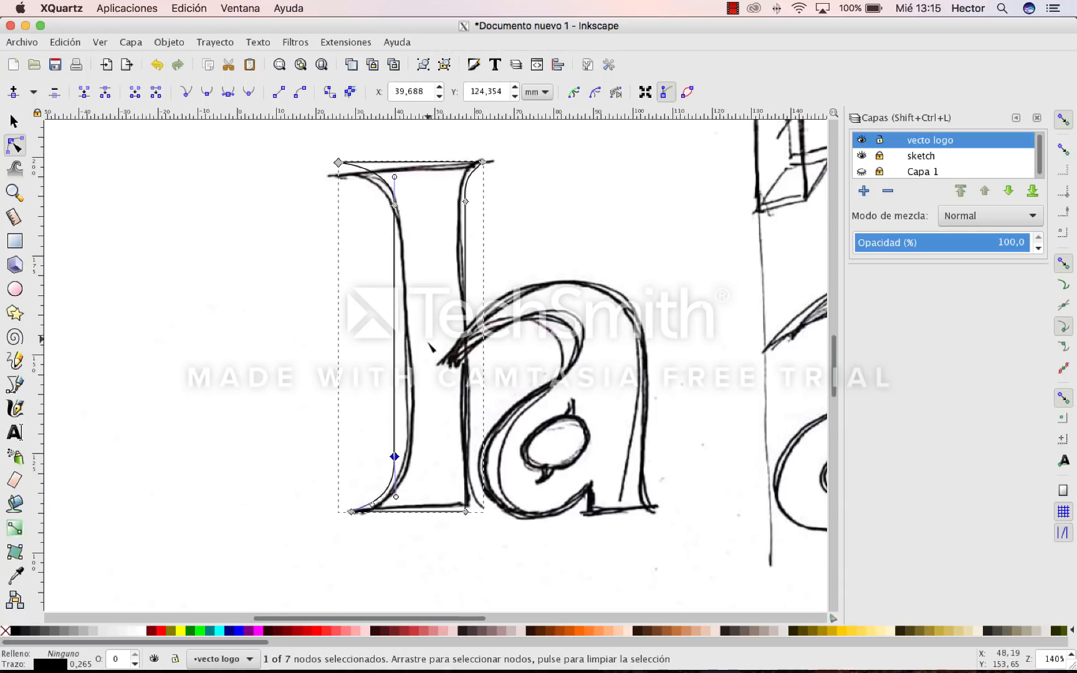
left_click(465, 201)
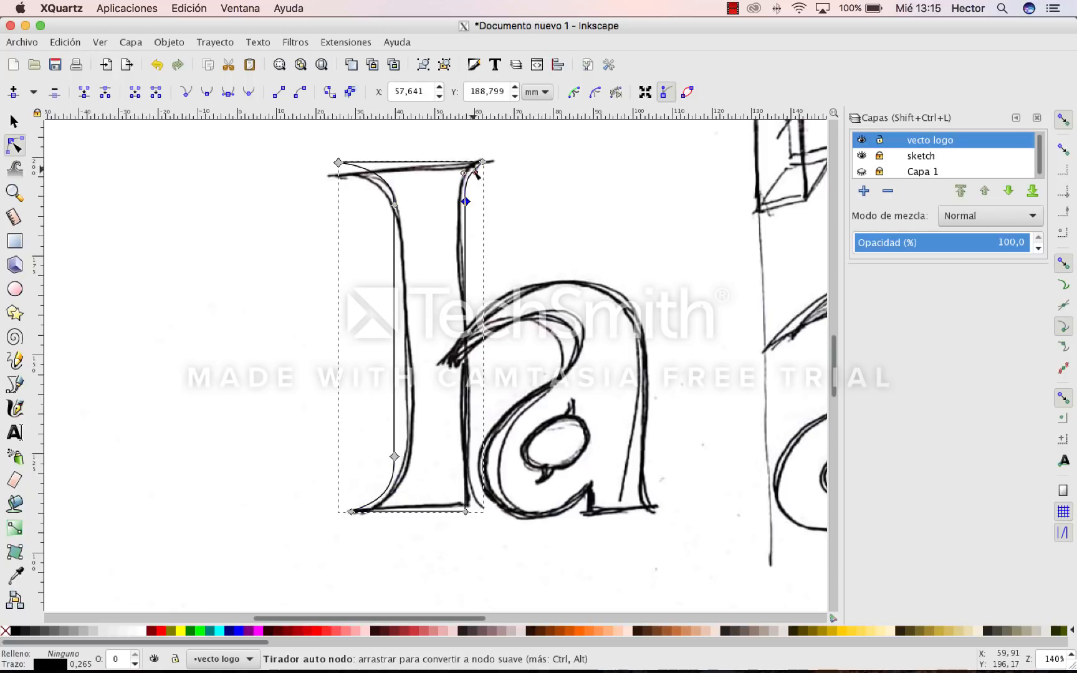
left_click_drag(475, 176, 470, 170)
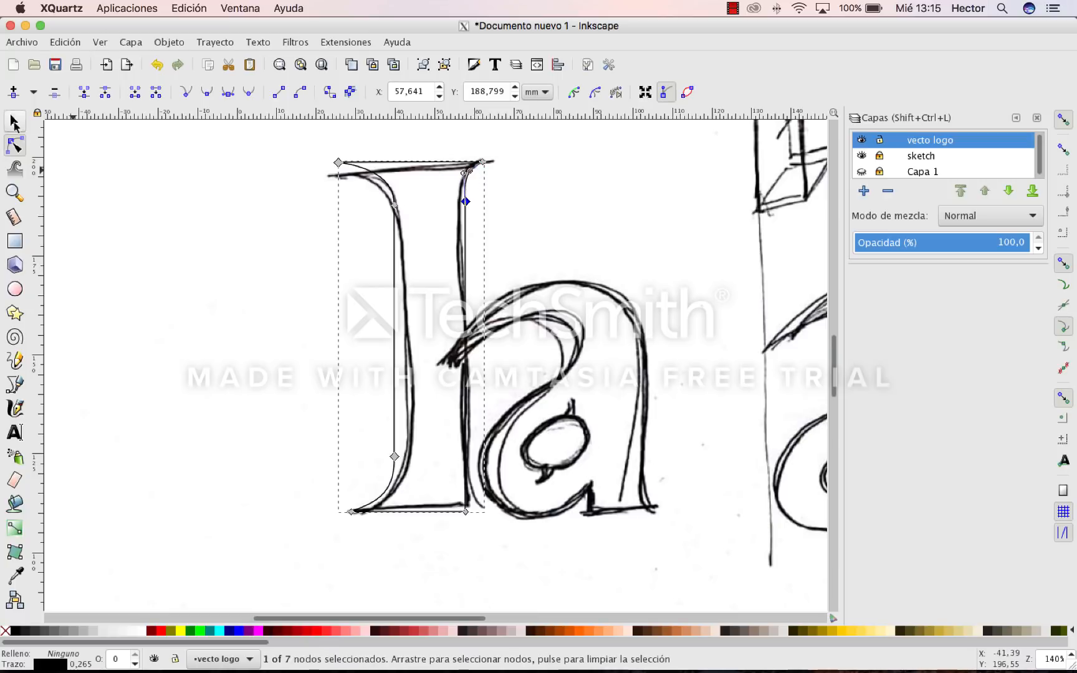
Try green, navy and red fills on the stem shape and settle on purple
left_click(13, 121)
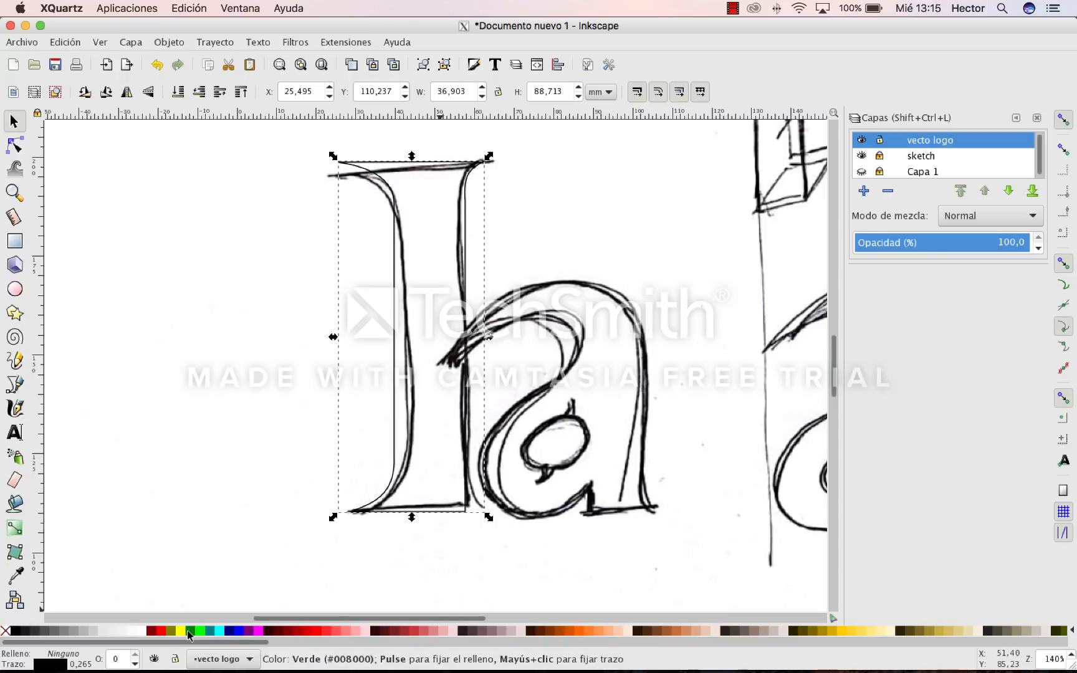
left_click(191, 631)
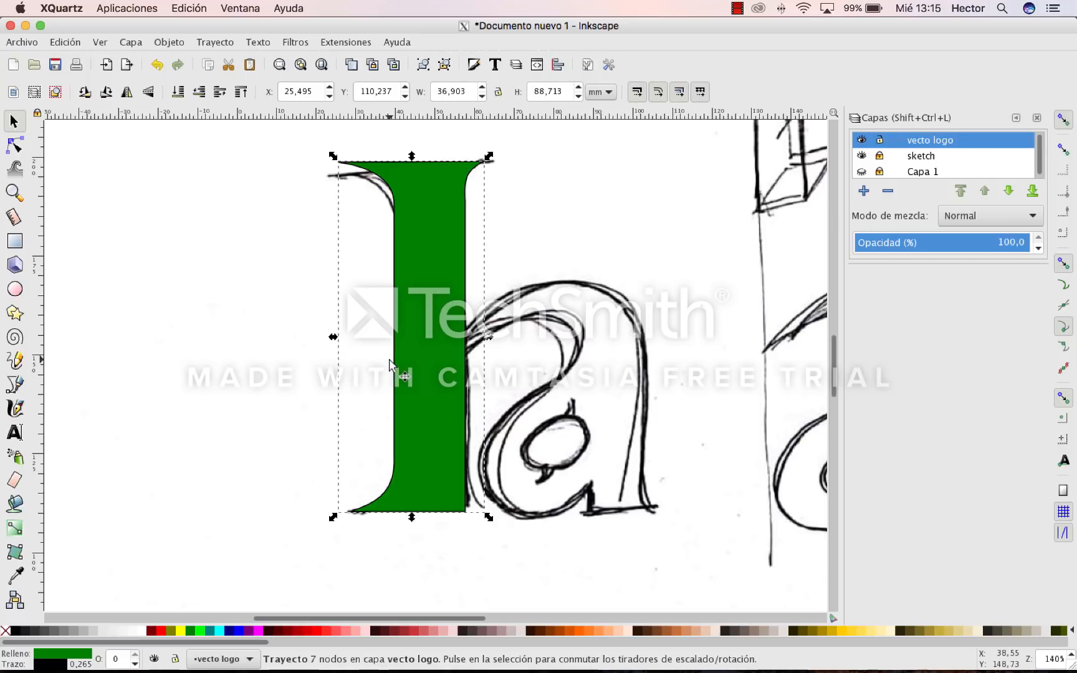
left_click(248, 631)
left_click(231, 631)
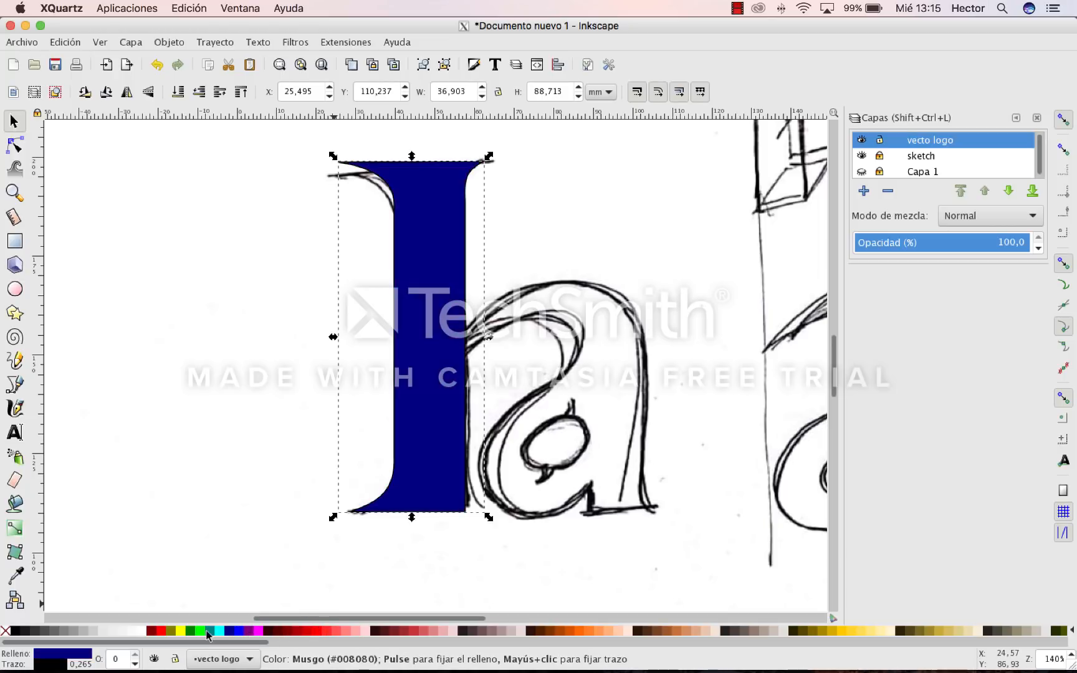
left_click(257, 631)
left_click(290, 631)
left_click(312, 631)
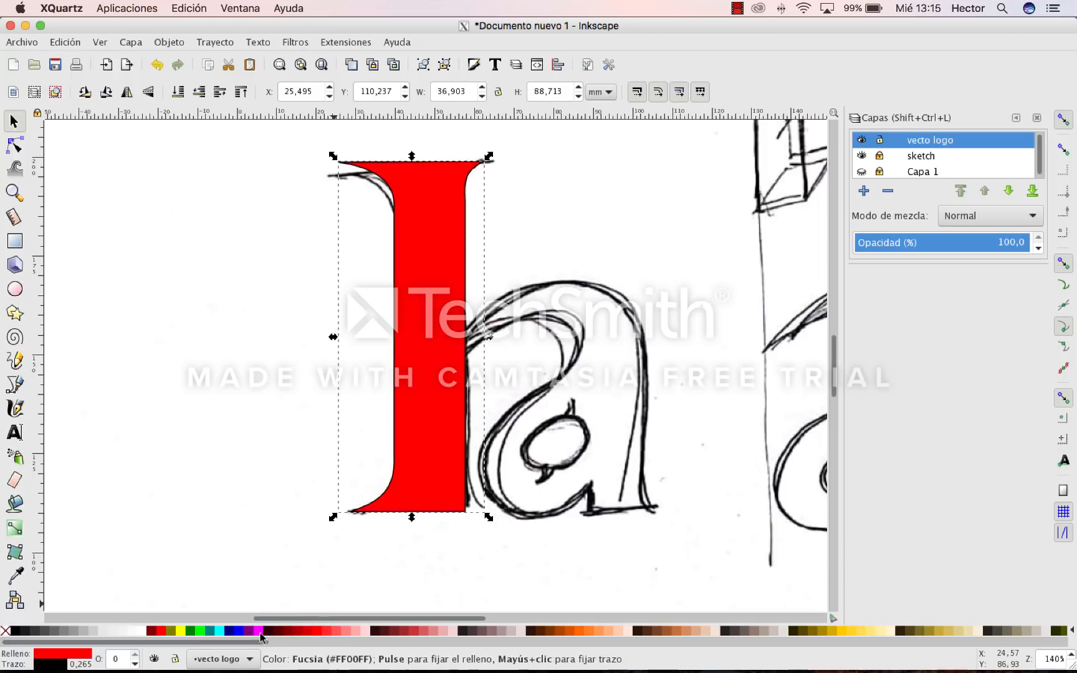
left_click(256, 632)
left_click(250, 632)
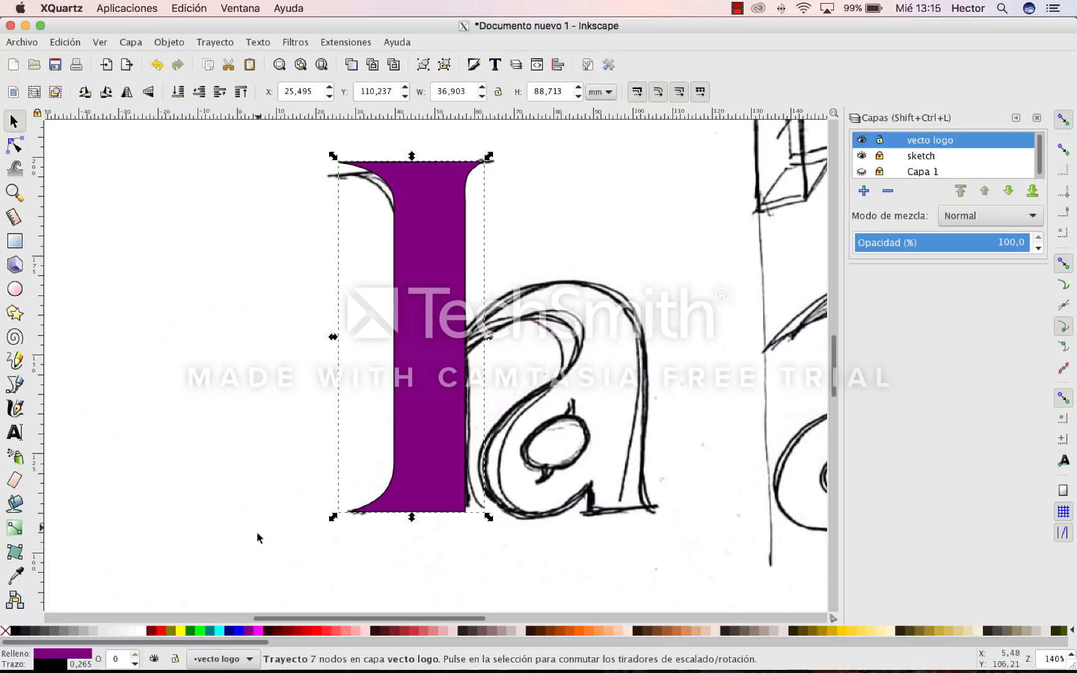
Try a bright green stroke on the stem, remove the stroke entirely and deselect the shape
right_click(201, 633)
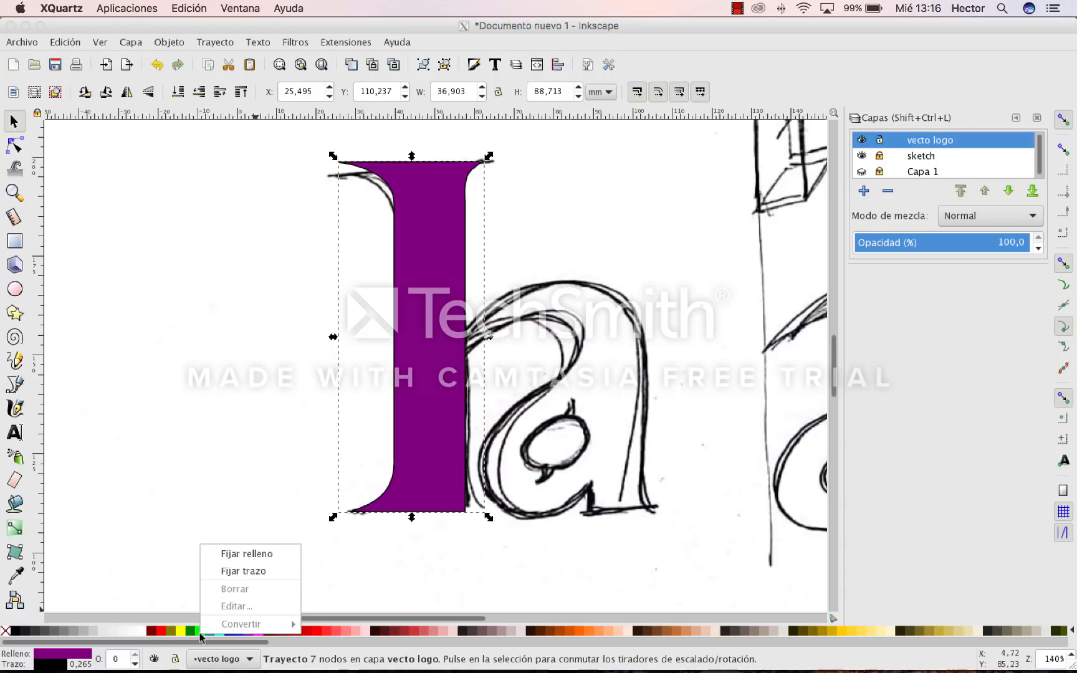
left_click(243, 572)
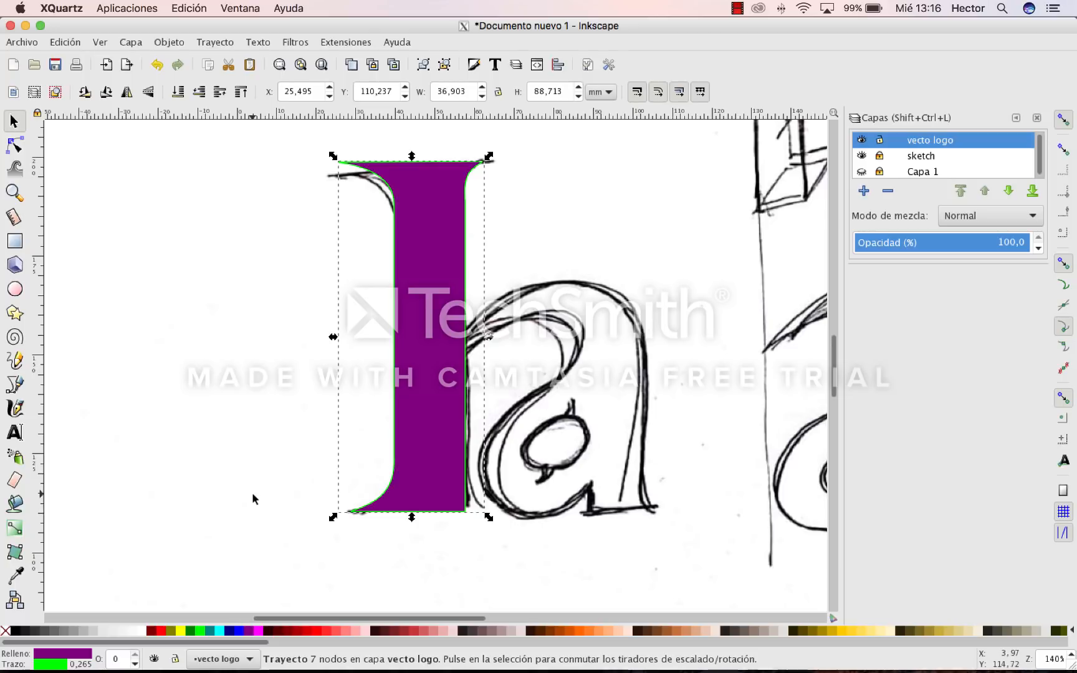
right_click(7, 632)
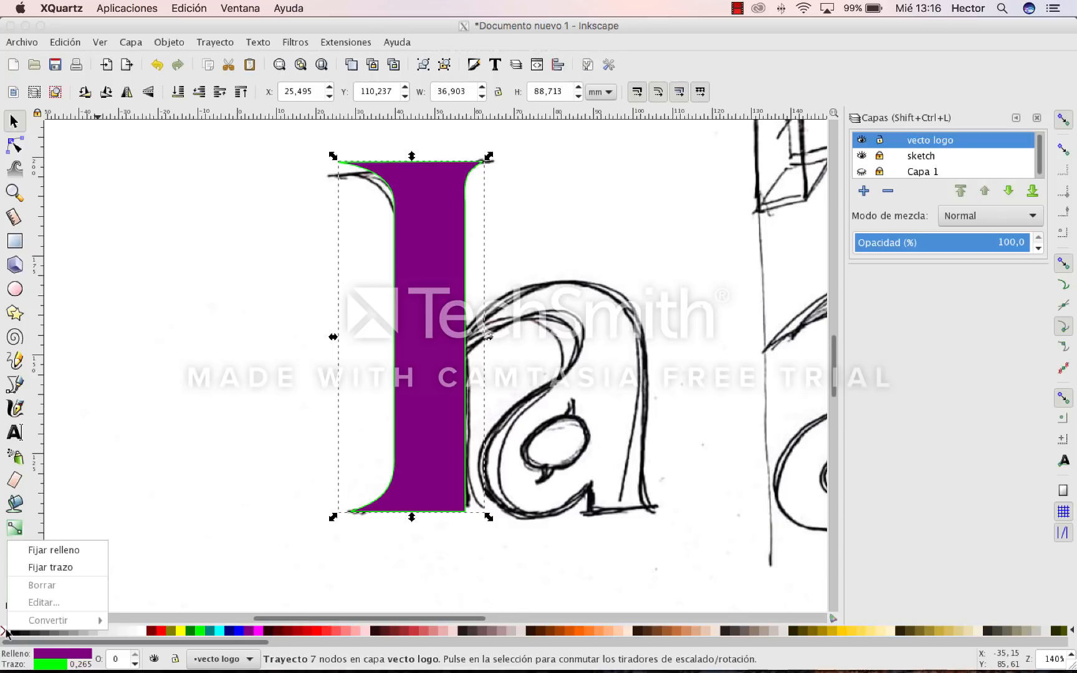
left_click(49, 568)
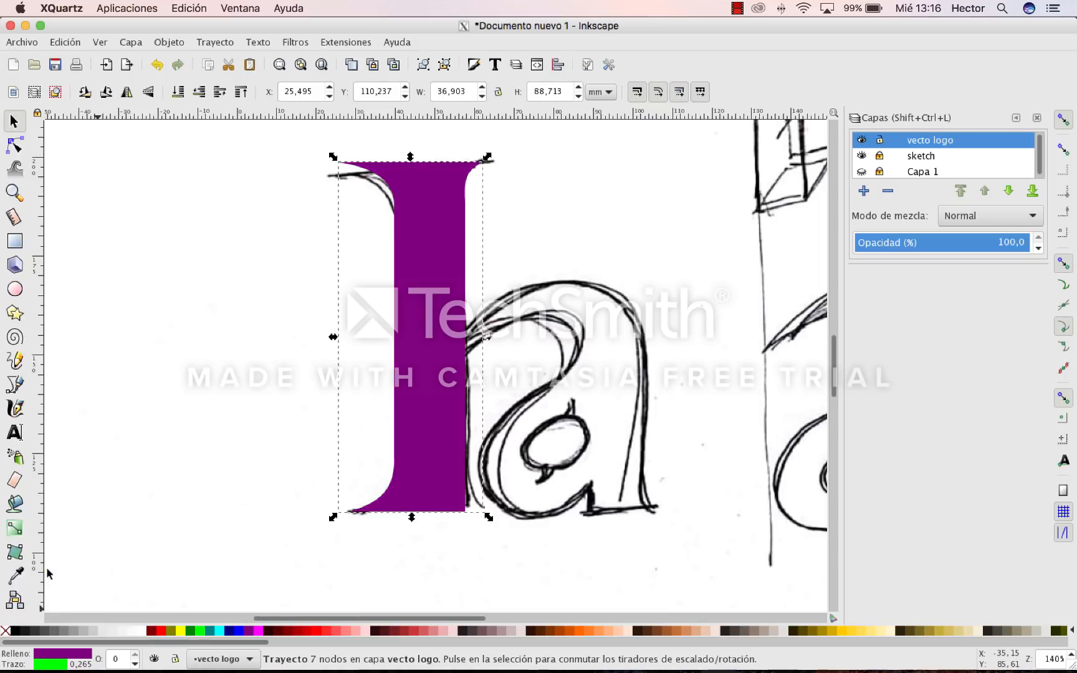
left_click(201, 465)
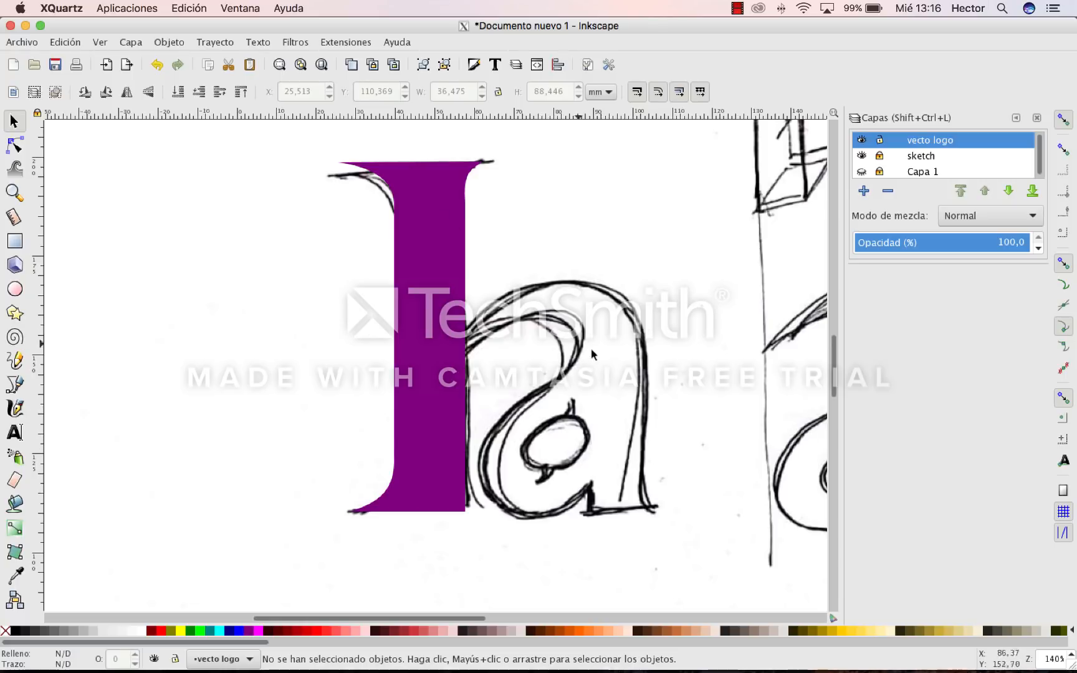
Start a straight-segment Bezier path on the right-hand "a" sketch, running from its upper-left tip over the outer arch and down around the foot
key("space")
left_click_drag(619, 359, 280, 356)
key("space")
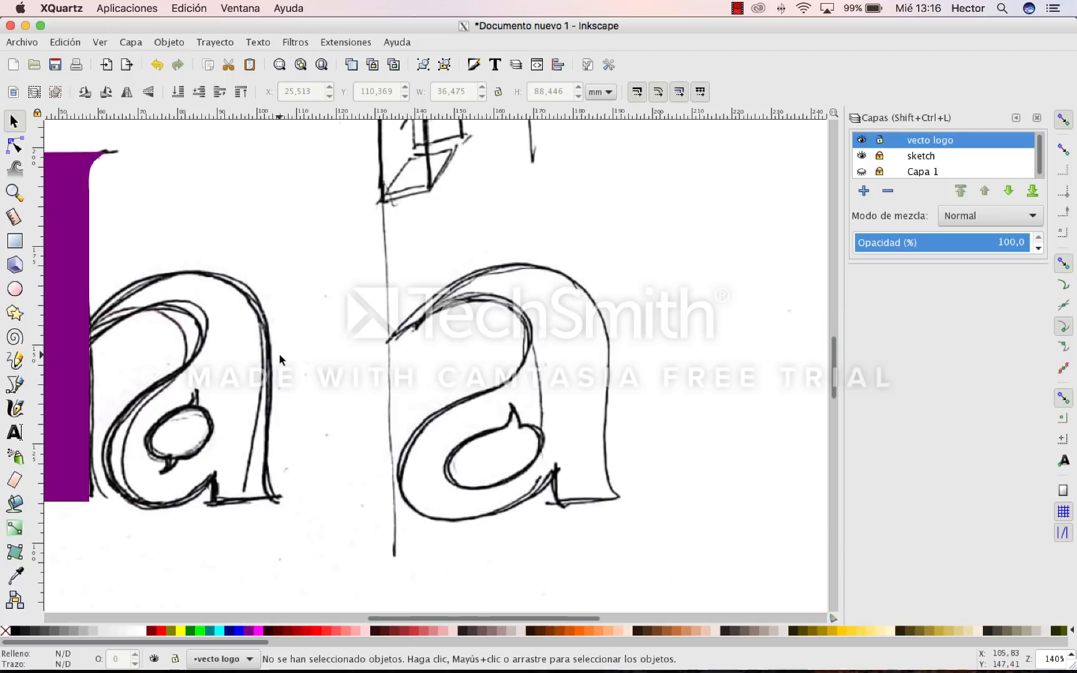
key("space")
left_click_drag(445, 353, 402, 393)
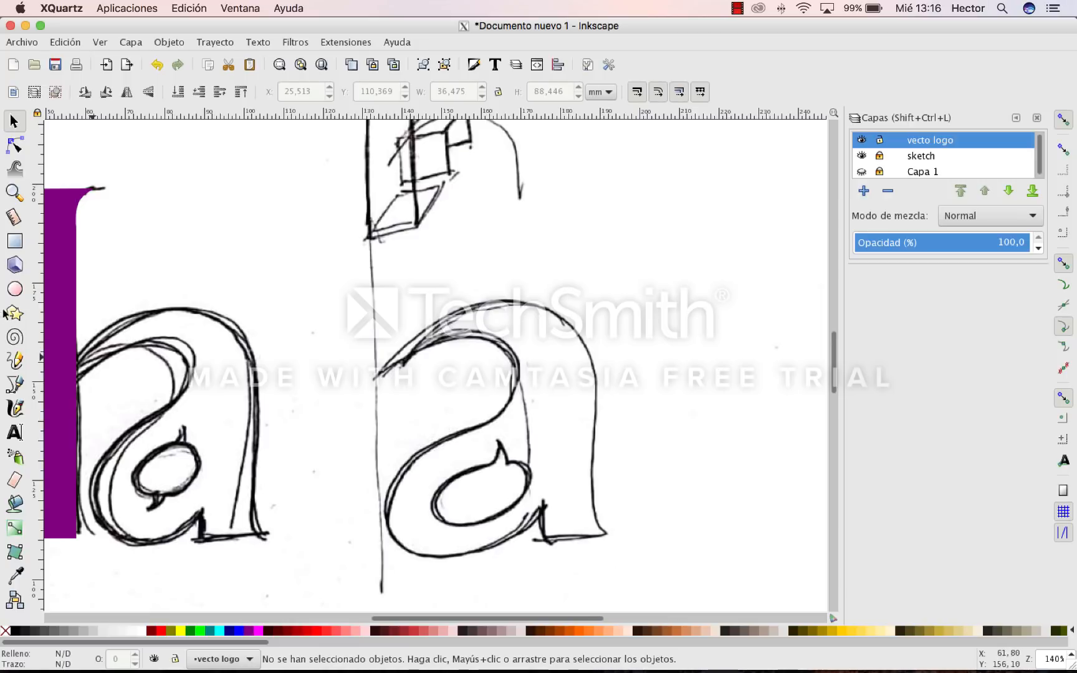
left_click(15, 387)
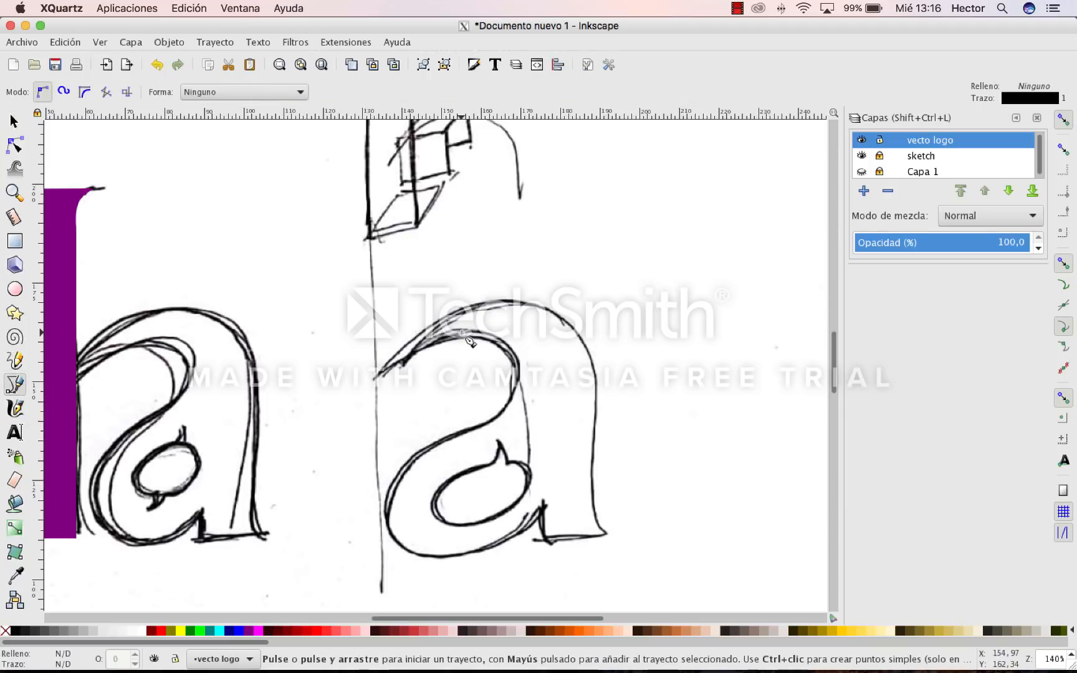
left_click(377, 372)
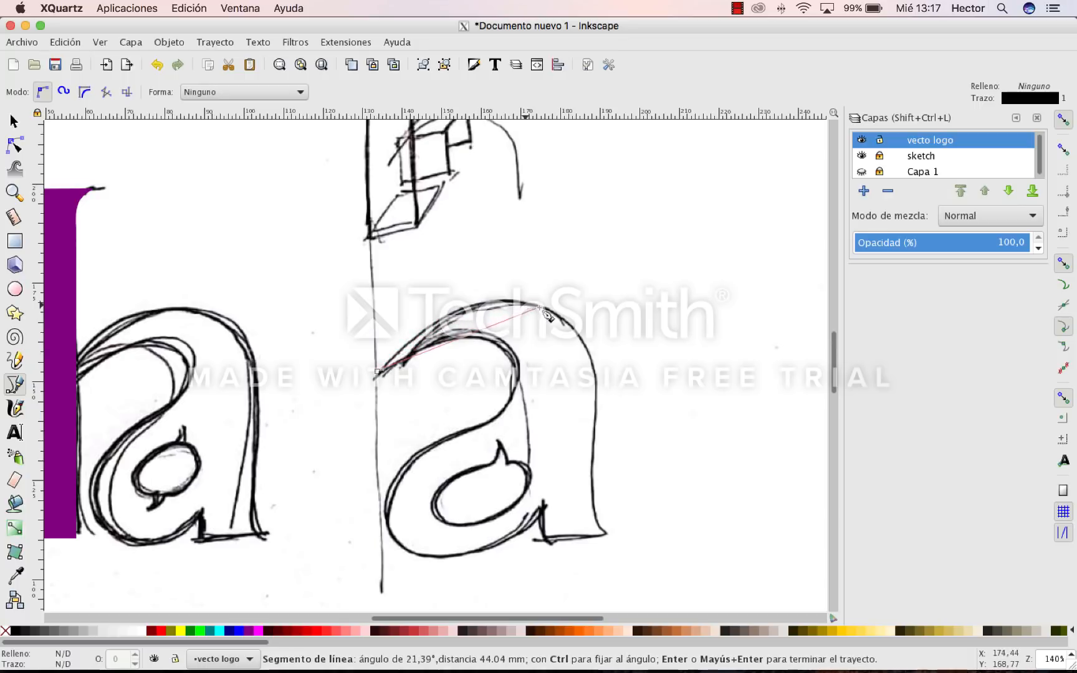
left_click(574, 327)
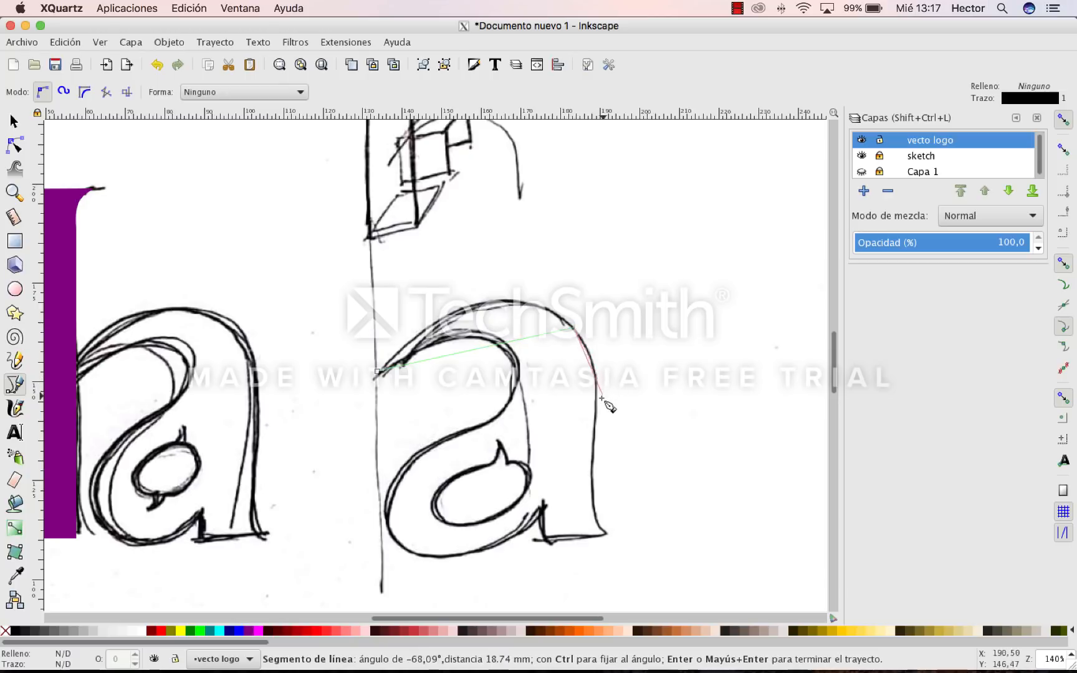
left_click(596, 405)
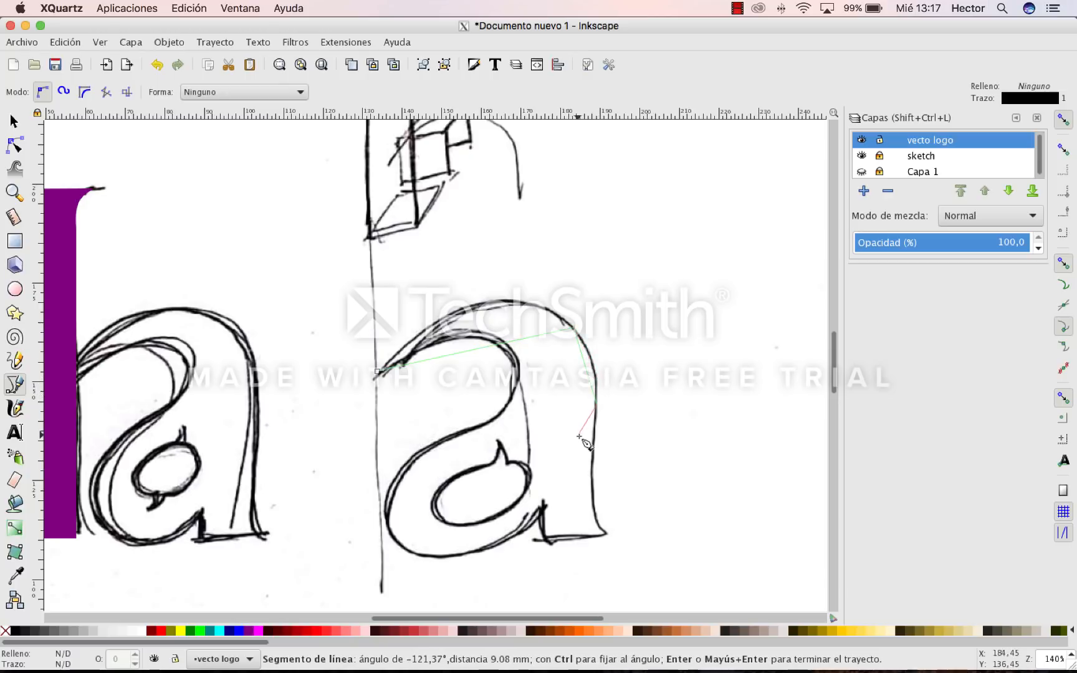
left_click(596, 508)
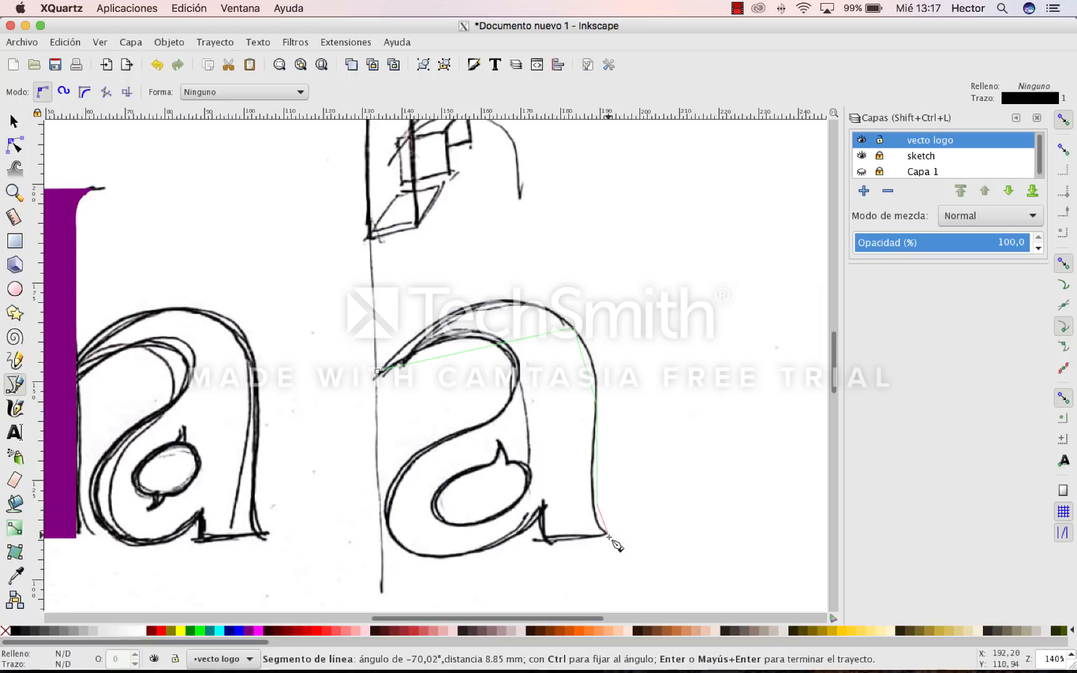
left_click(607, 536)
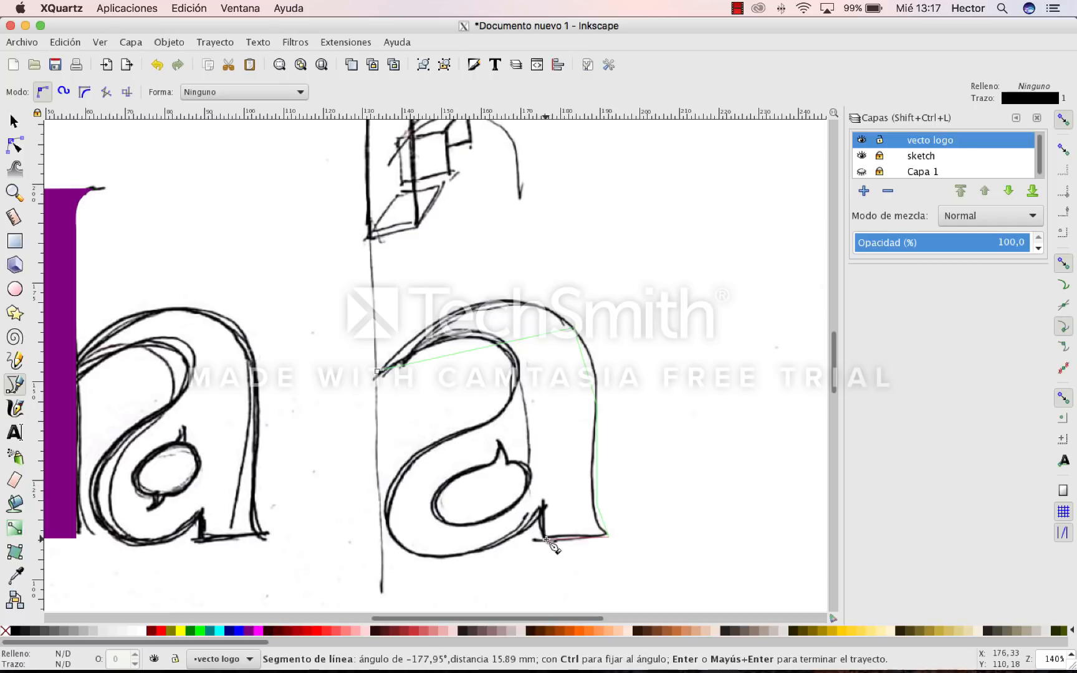
left_click(546, 538)
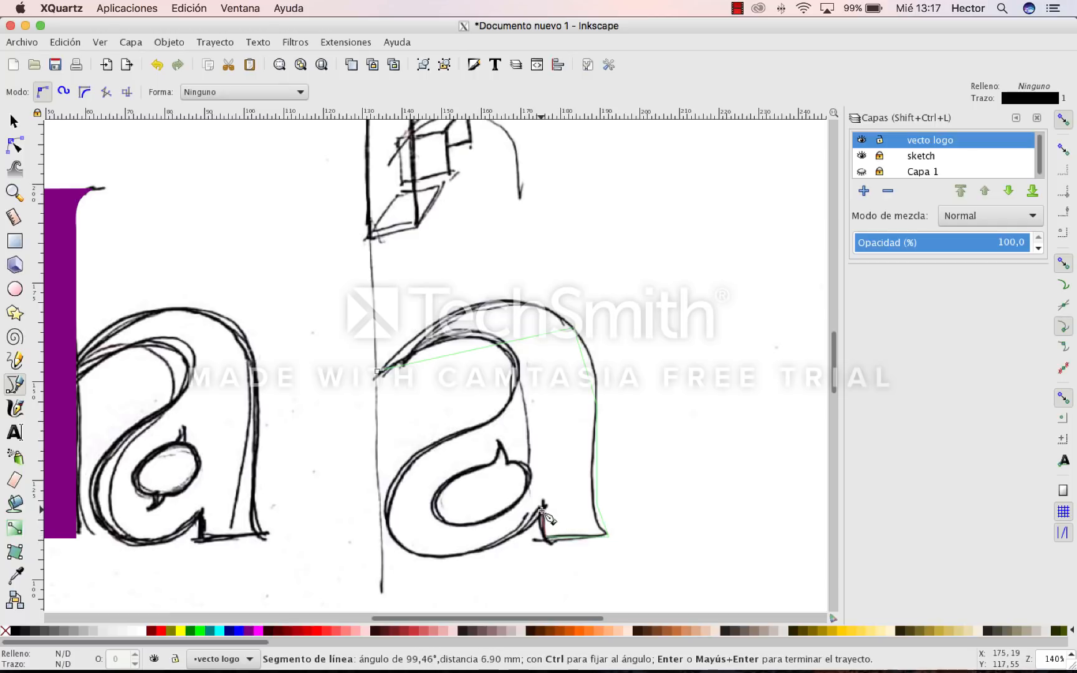
Continue the path up the foot's notch, around the bowl and inner arch, and close it at the starting tip
left_click(543, 512)
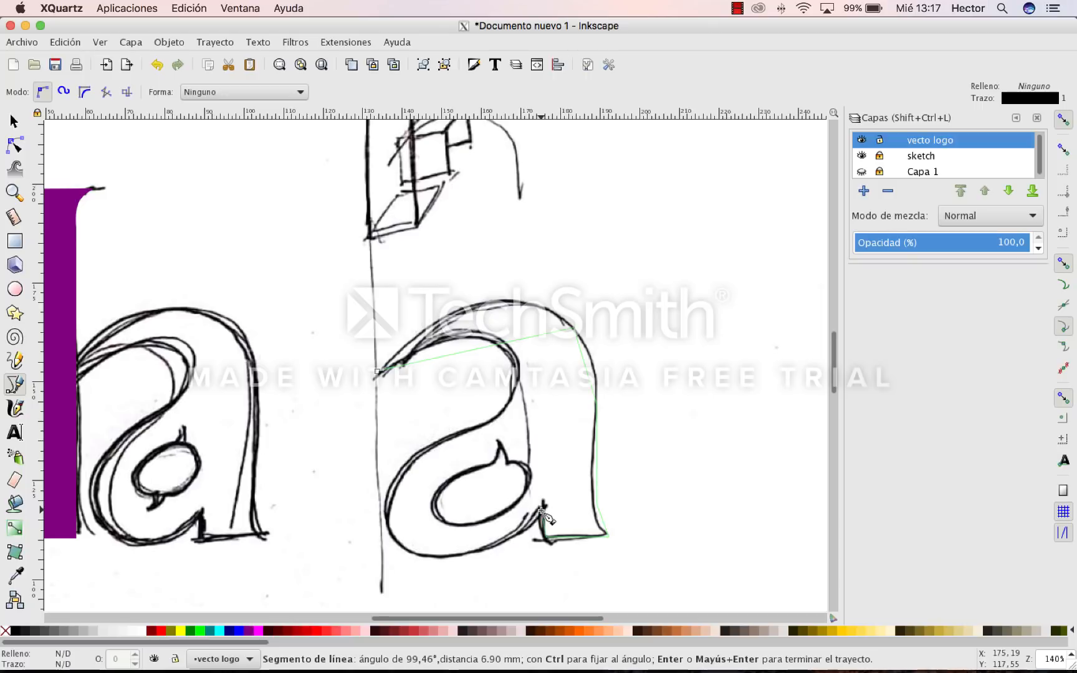
left_click(444, 556)
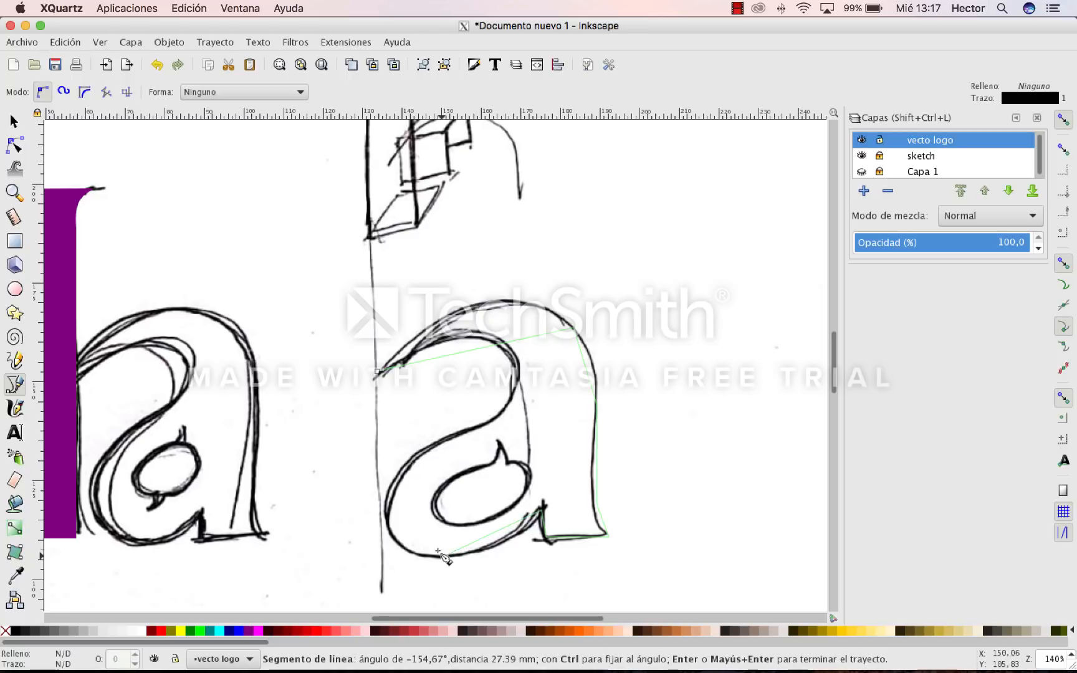
left_click(397, 481)
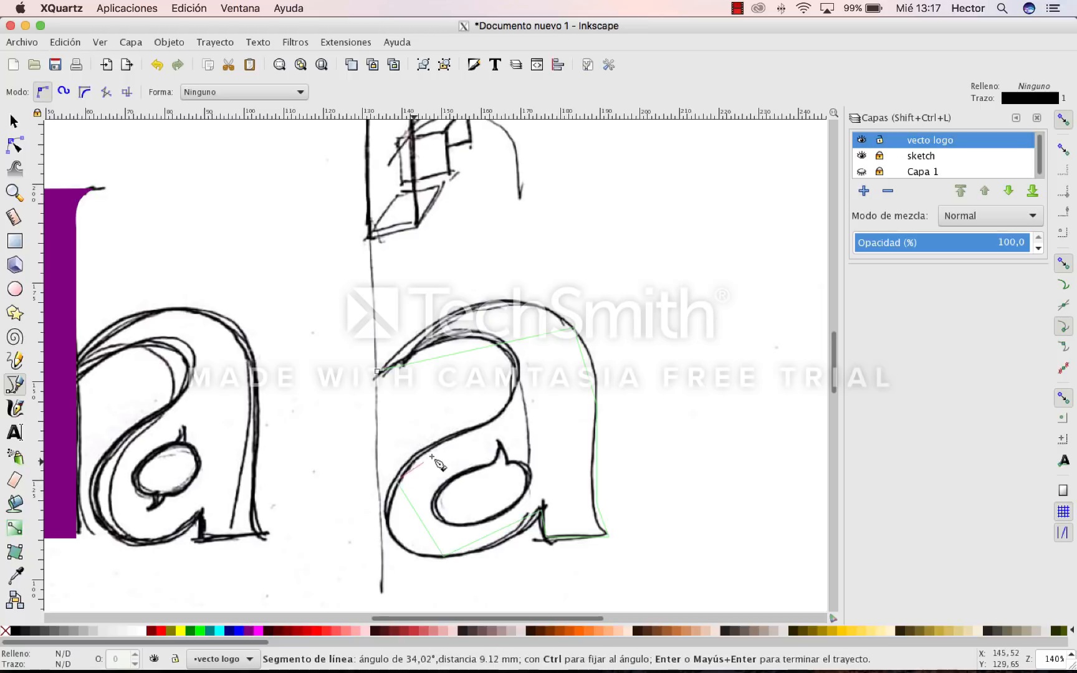
left_click(481, 429)
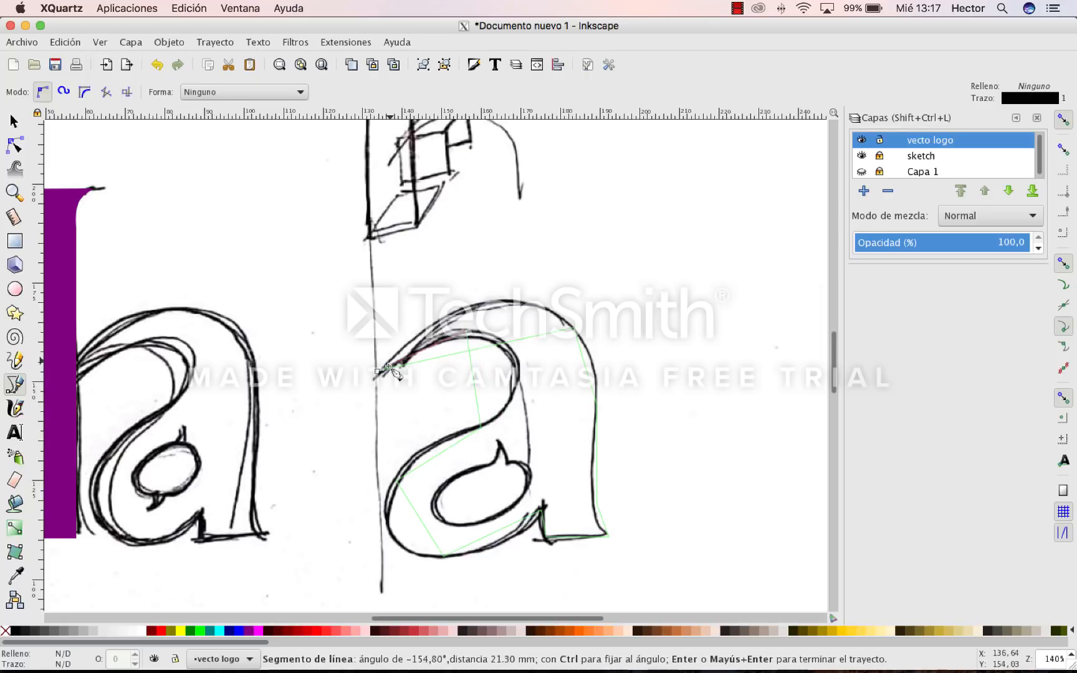
left_click(378, 372)
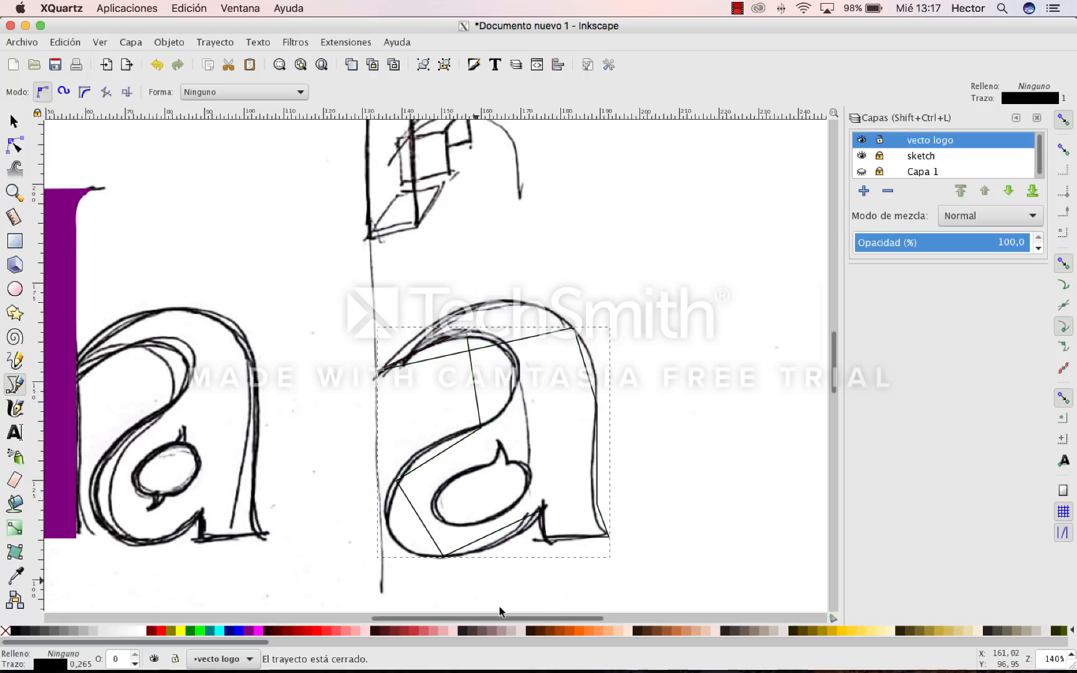
Try an orange fill on the closed "a" path and undo it
left_click(568, 632)
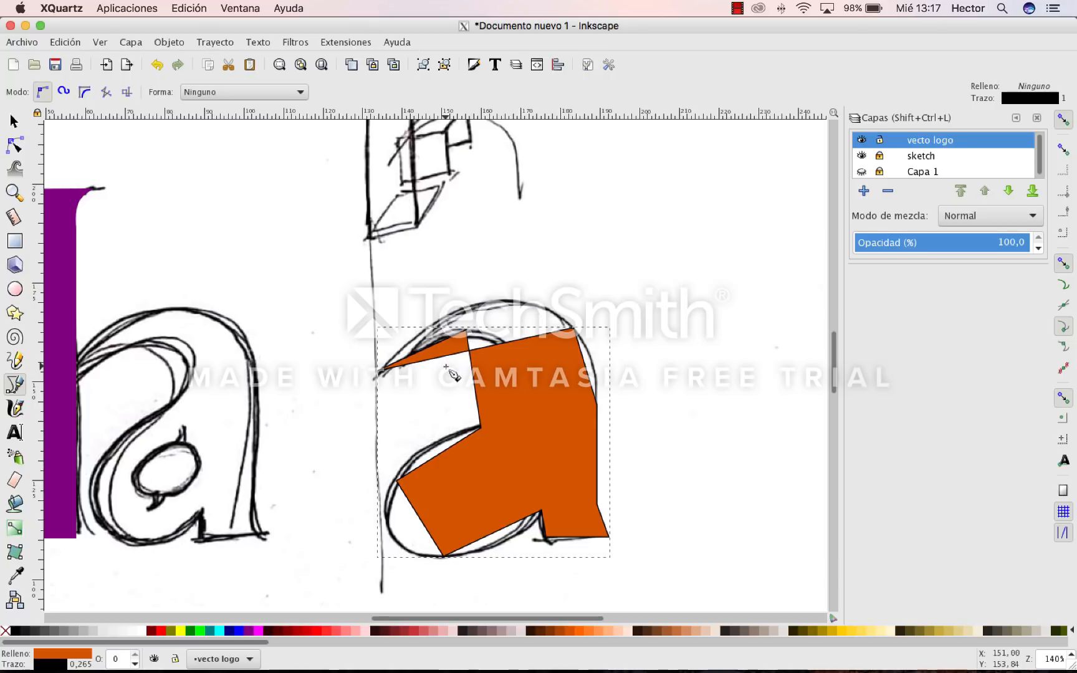
key("ctrl+z")
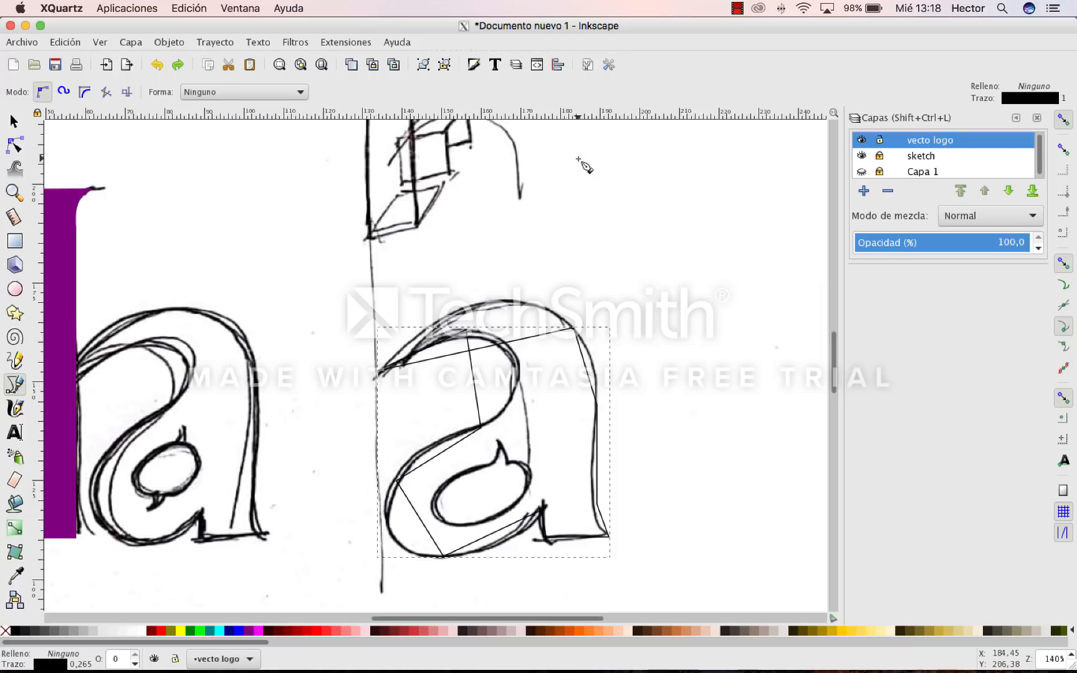
Bend the outer arch, right shoulder and foot serif segments to follow the sketch and give the "a" path a bright green stroke
left_click(14, 147)
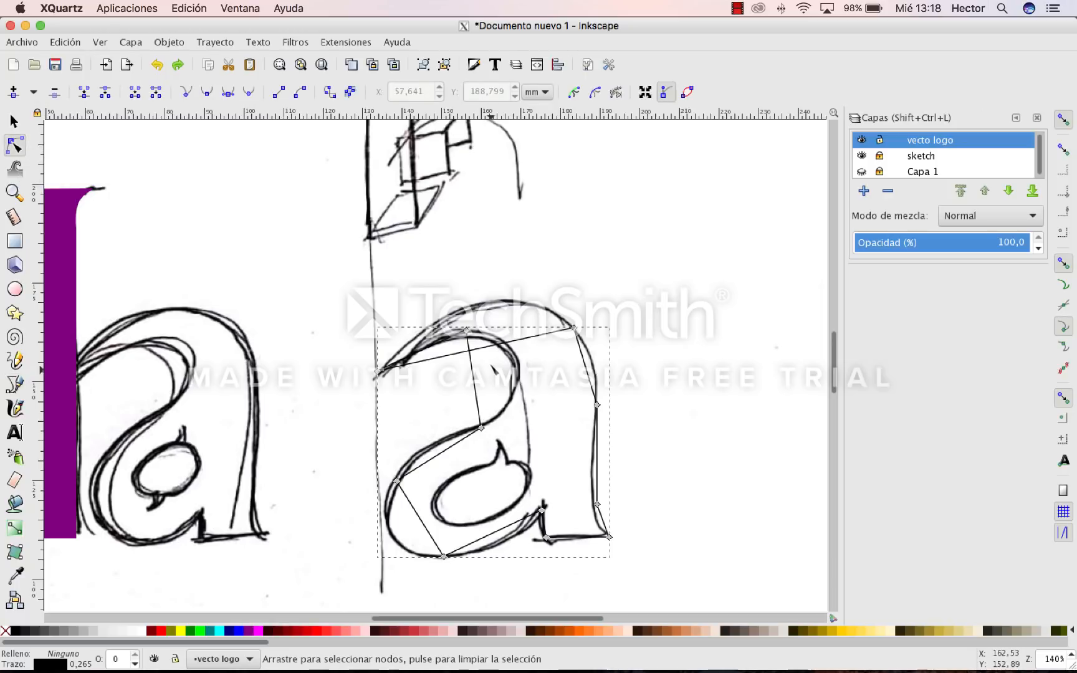
left_click_drag(506, 362, 494, 319)
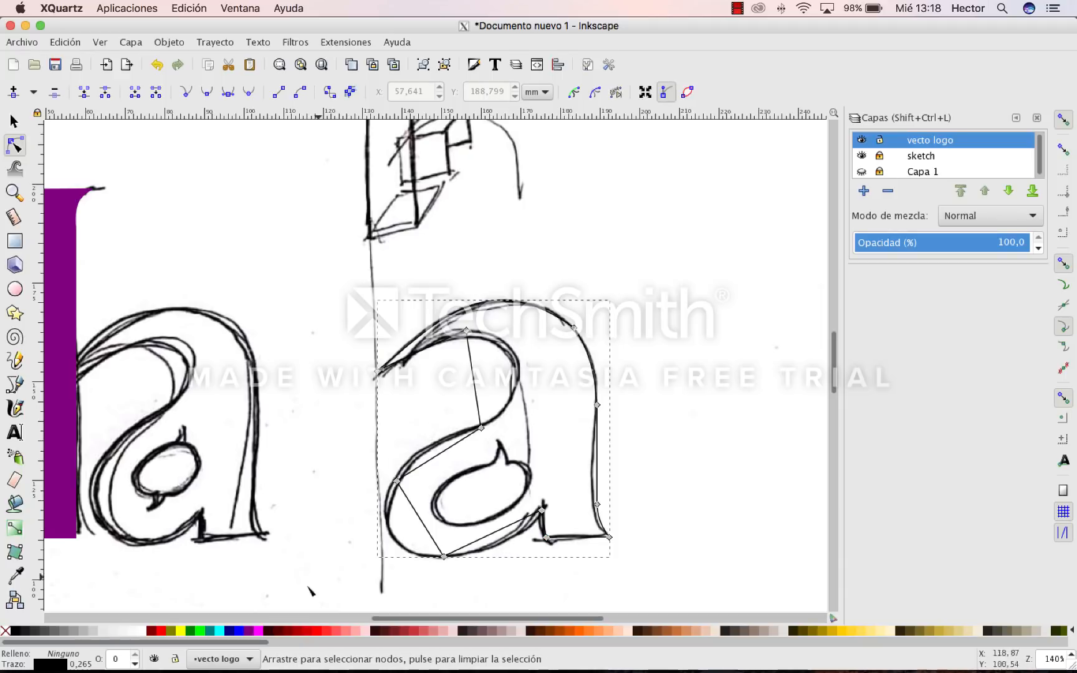
right_click(200, 634)
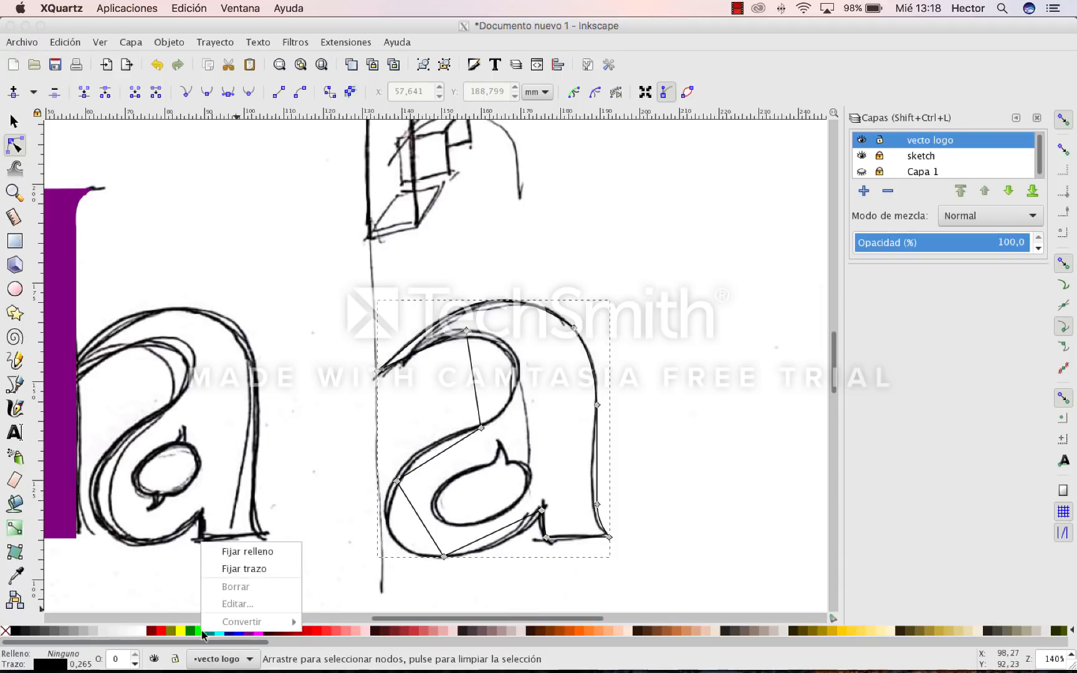
left_click(248, 569)
Bend the inner arch segments and the bowl's upper, left and lower segments into curves that follow the sketched "a"
mouse_move(477, 373)
left_mouse_down()
mouse_move(531, 380)
mouse_move(519, 367)
left_mouse_up()
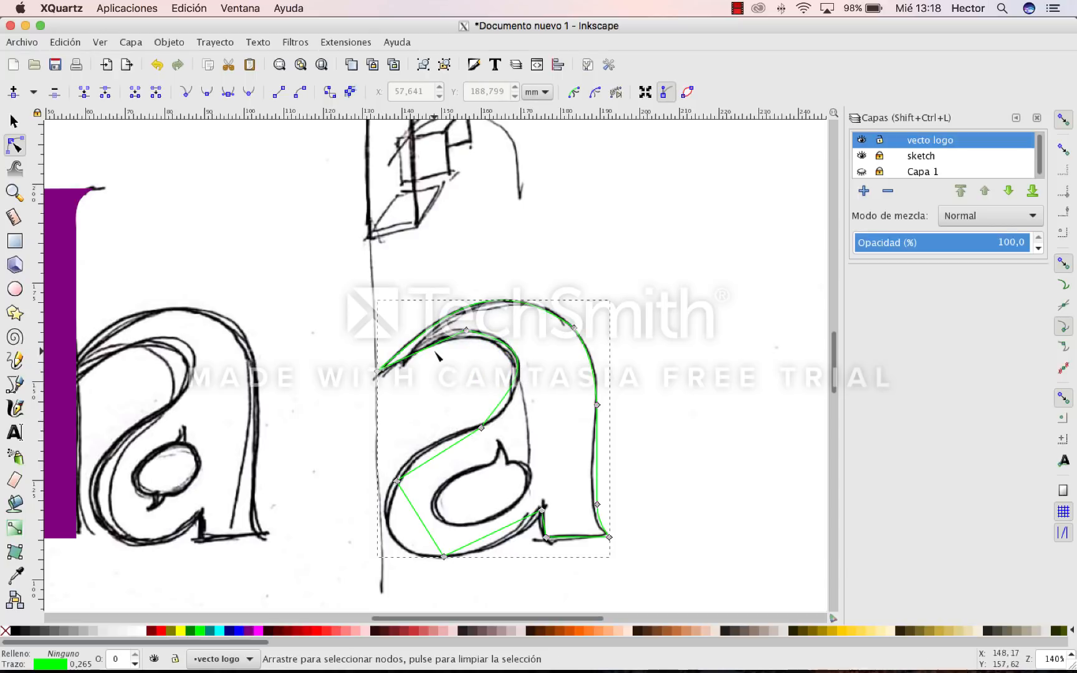
left_click_drag(432, 347, 432, 344)
left_click_drag(444, 445, 435, 444)
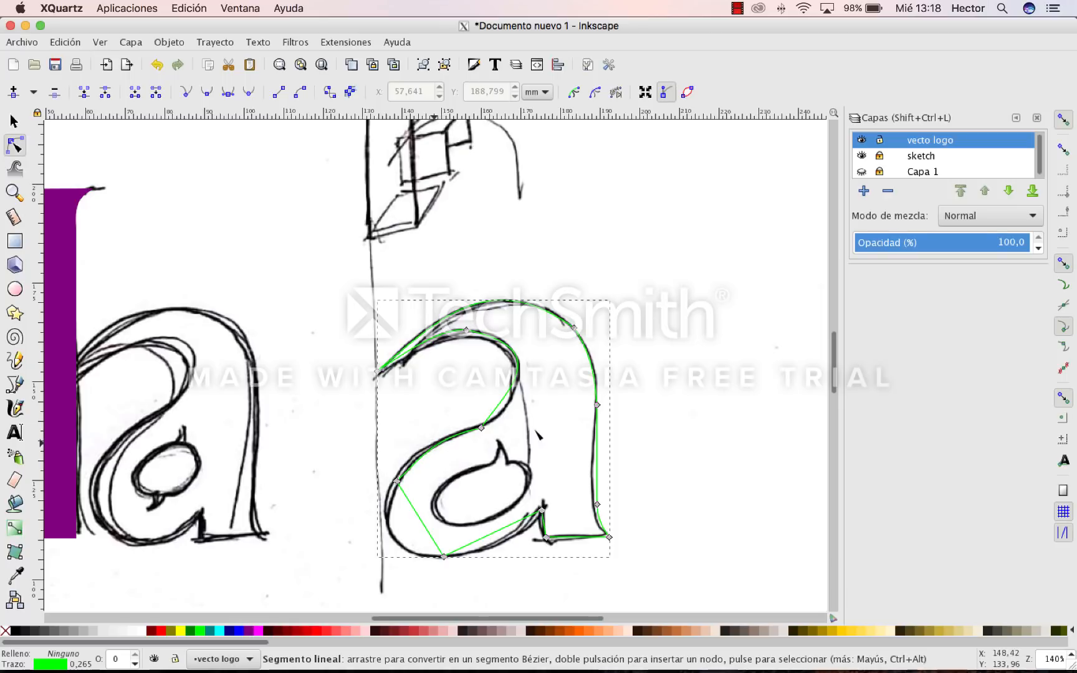
left_click_drag(506, 407, 505, 410)
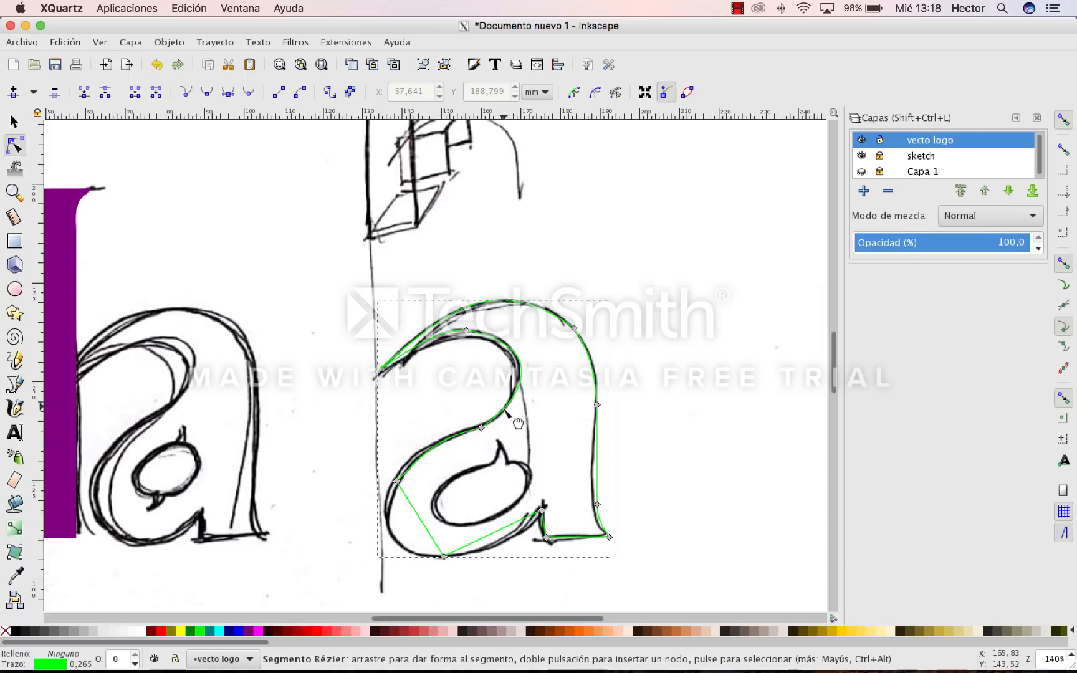
left_click_drag(426, 527, 406, 550)
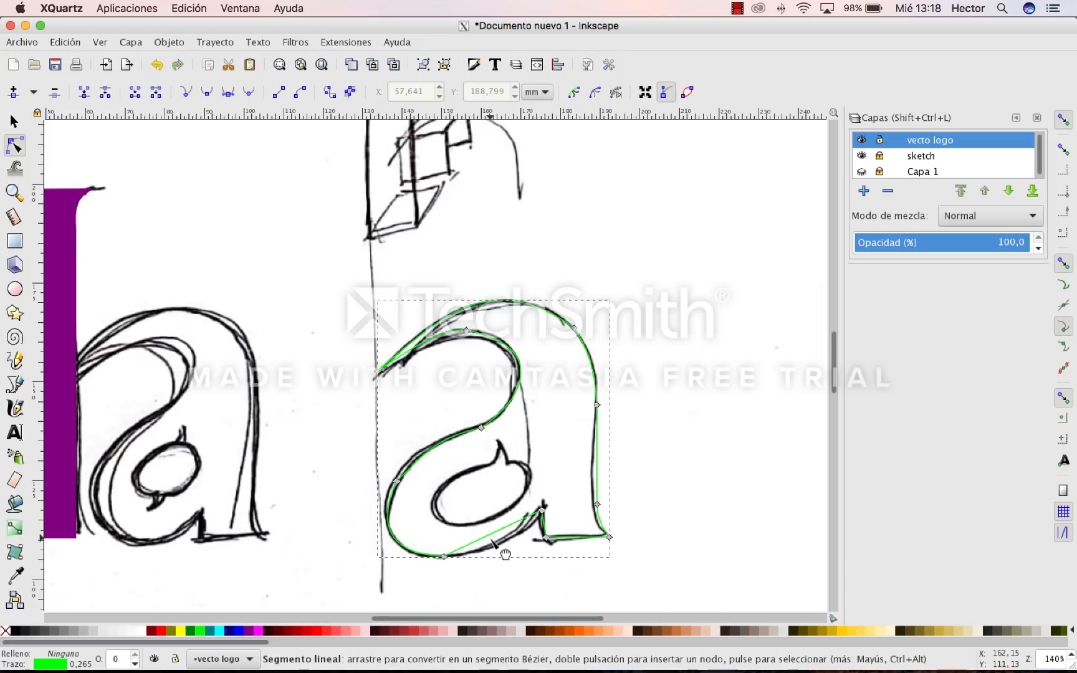
left_click_drag(503, 549, 509, 561)
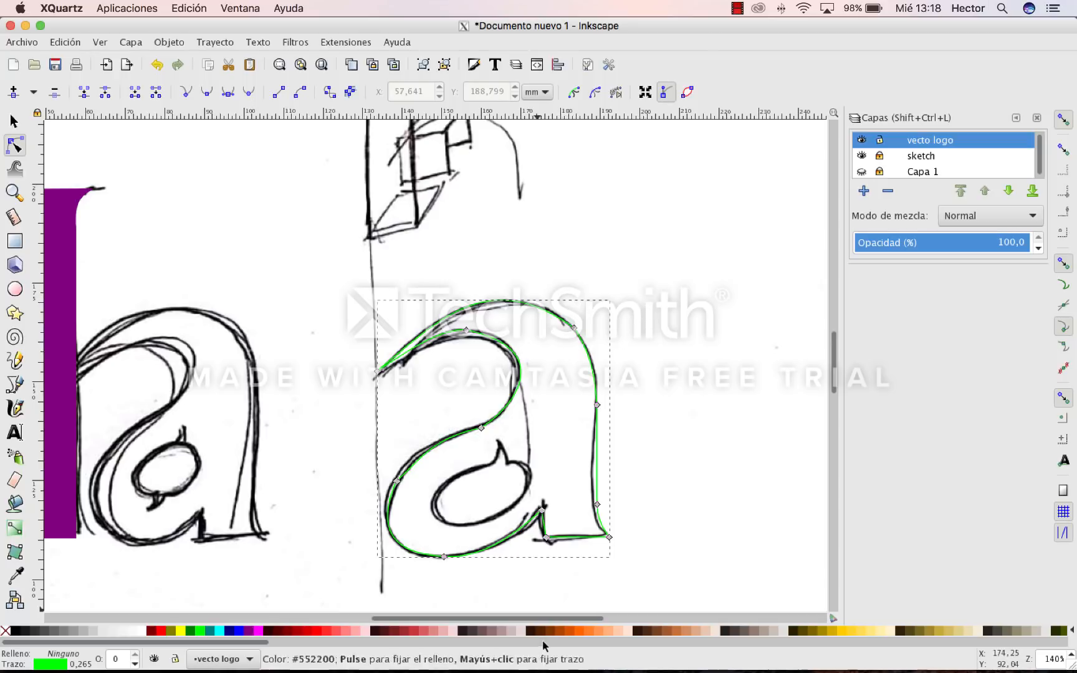
Try a light pink and a bright green fill on the "a" shape and undo both fills
left_click(367, 632)
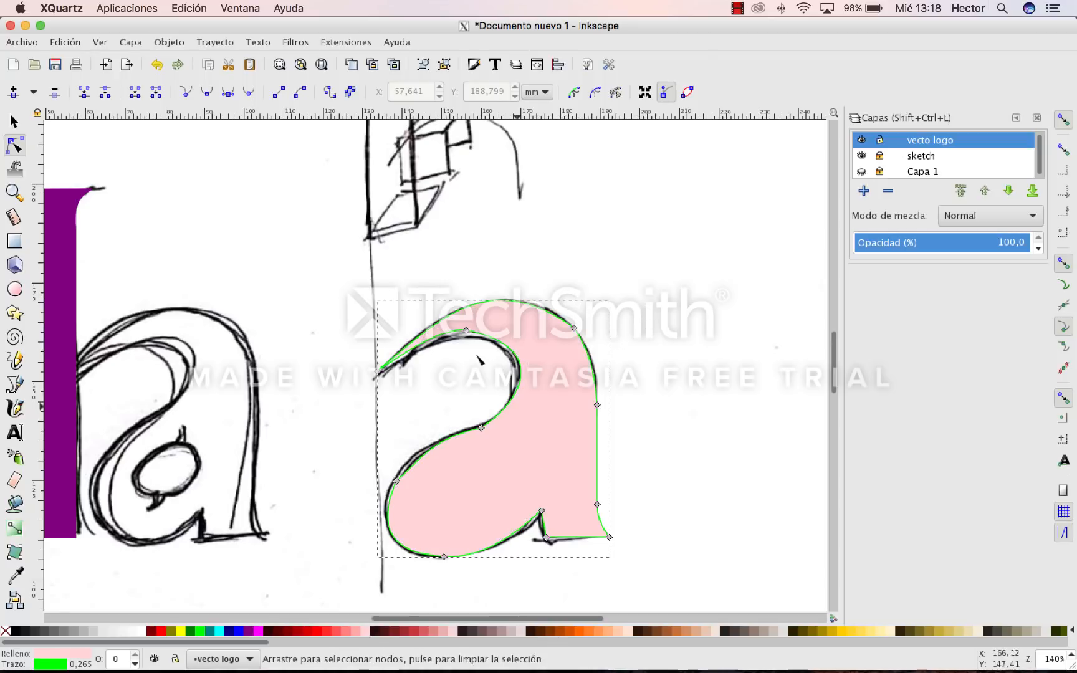
left_click(194, 632)
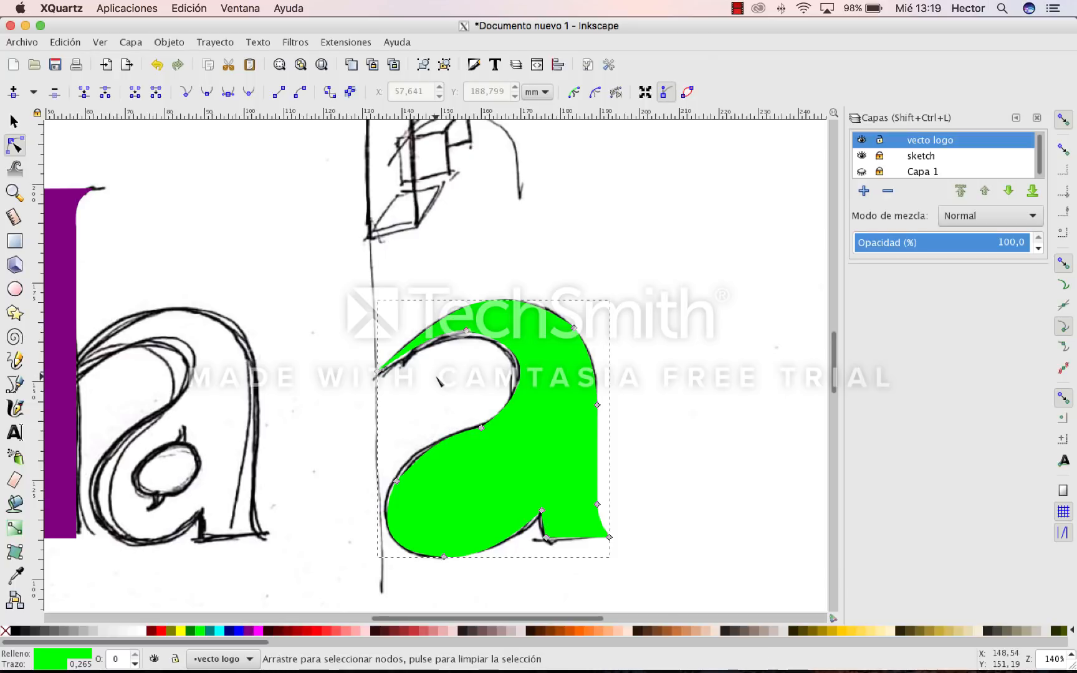
key("ctrl+z")
key("ctrl+z")
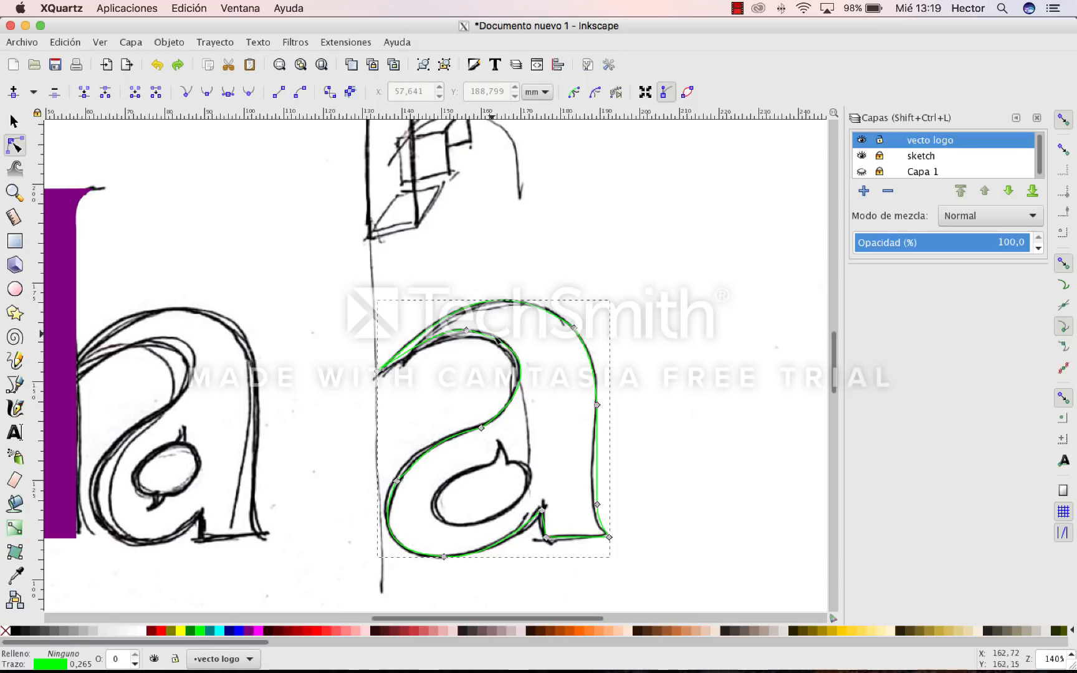
Make the four nodes of the outer arch, inner arch and waist smooth, and adjust the curve handles near the shoulder and upper-left tip
left_click_drag(667, 305, 448, 441)
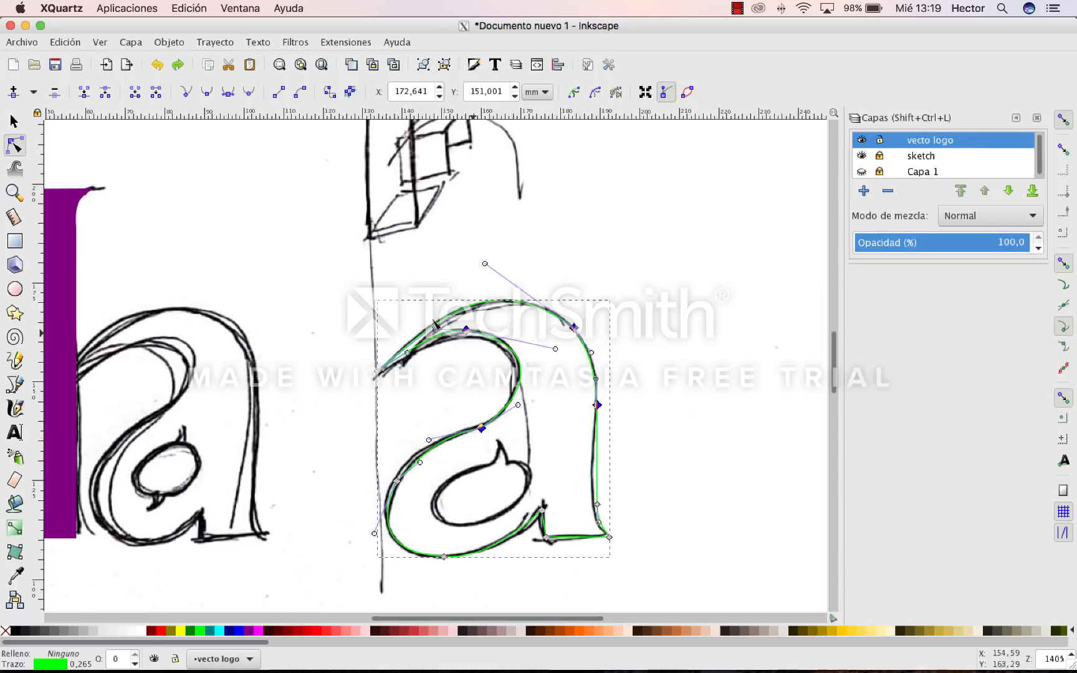
left_click(206, 94)
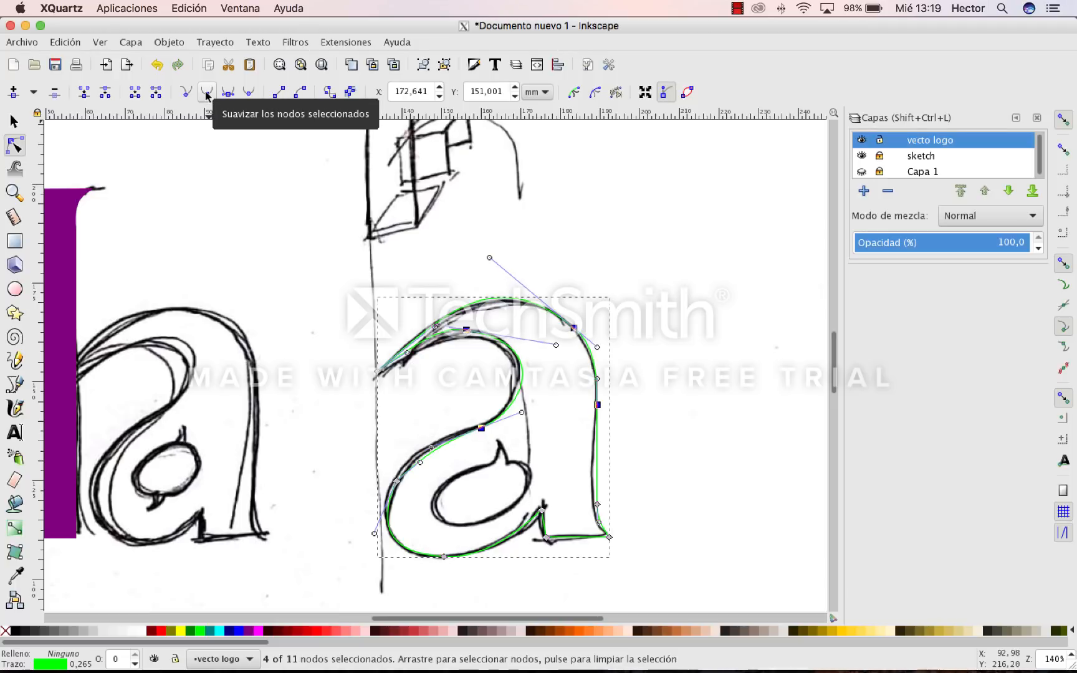
mouse_move(598, 348)
left_mouse_down()
mouse_move(644, 385)
mouse_move(608, 325)
mouse_move(613, 347)
mouse_move(590, 354)
mouse_move(590, 341)
left_mouse_up()
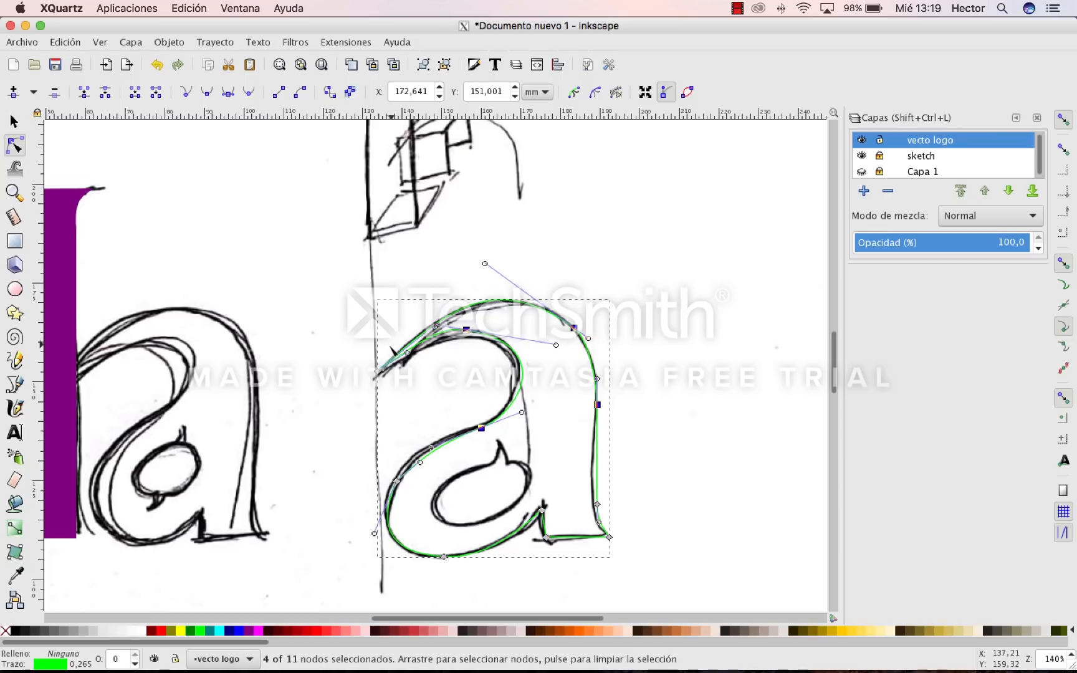
left_click_drag(392, 346, 413, 354)
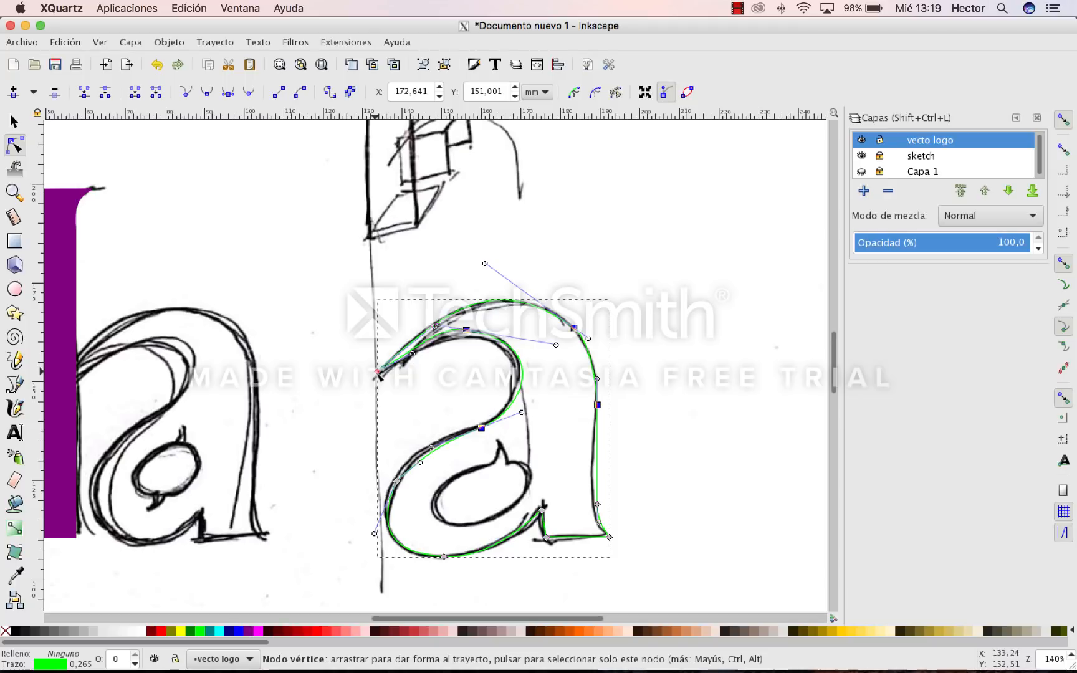
Shift the inner arch's top node slightly and shorten its handle so the inner curve follows the sketch
left_click(378, 373)
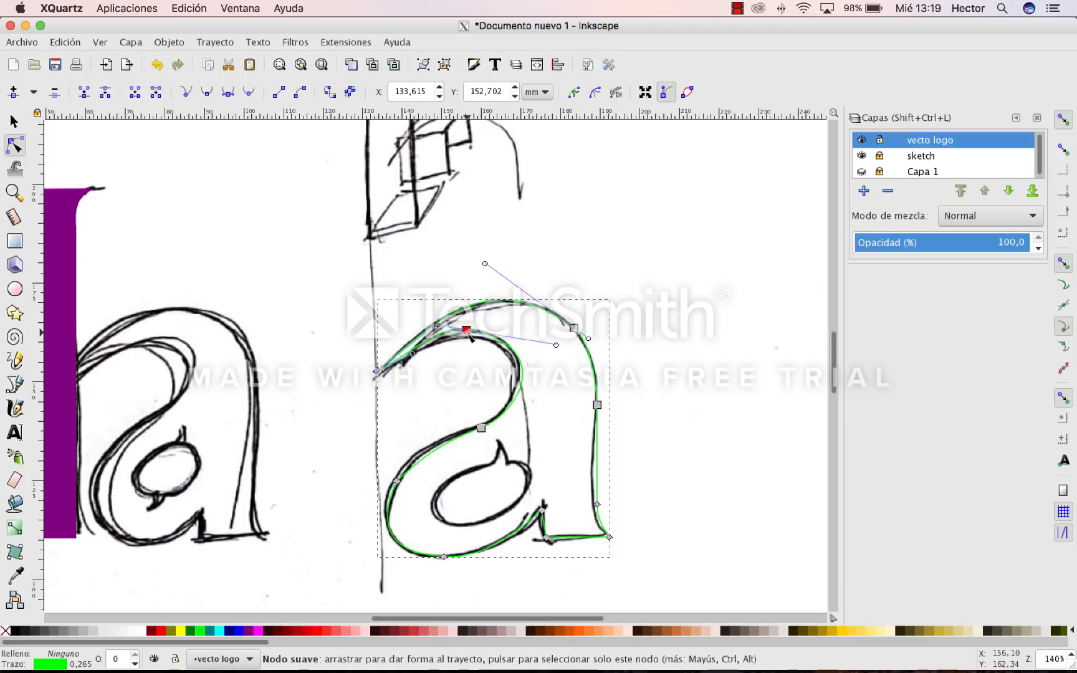
left_click_drag(470, 335, 444, 328)
left_click_drag(559, 344, 542, 343)
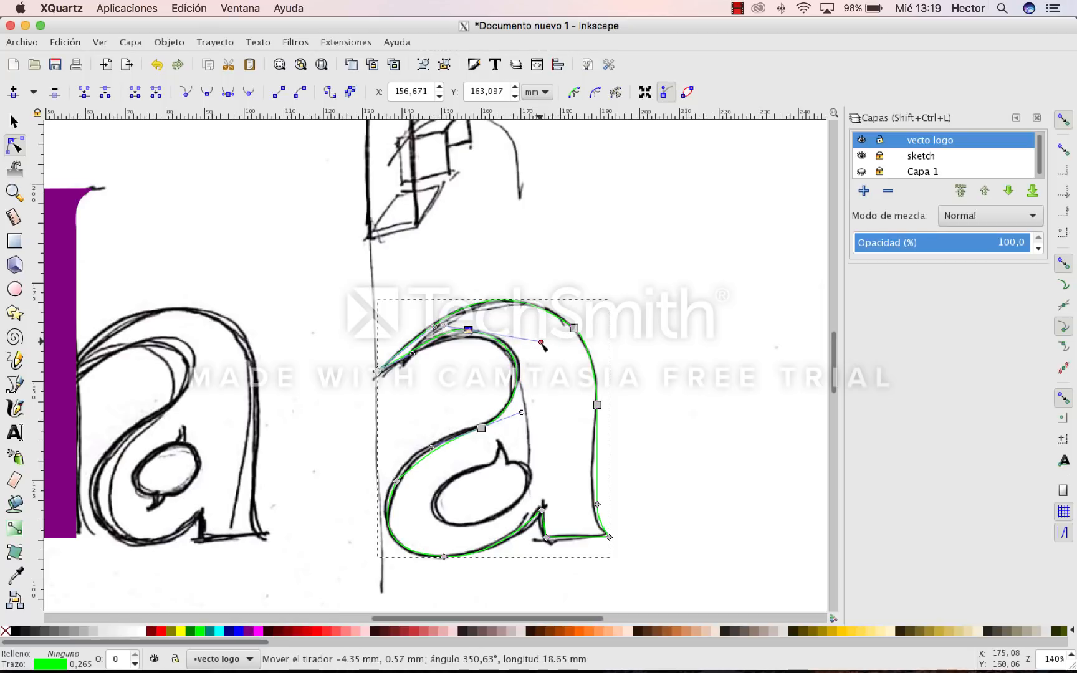
left_click(481, 428)
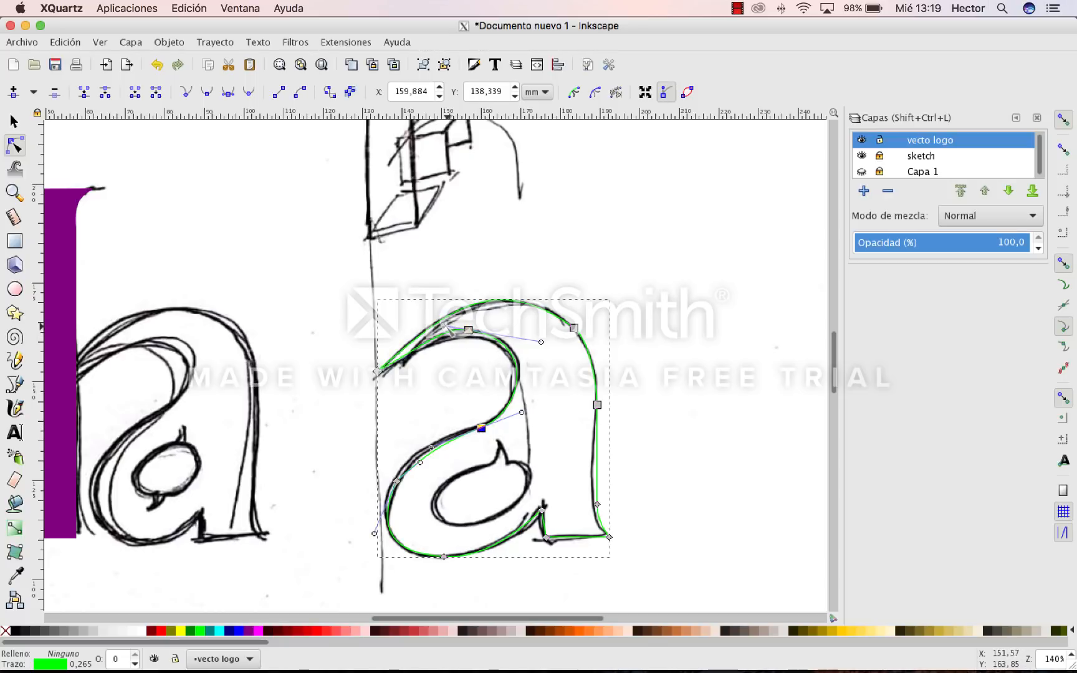
left_click_drag(442, 326, 447, 327)
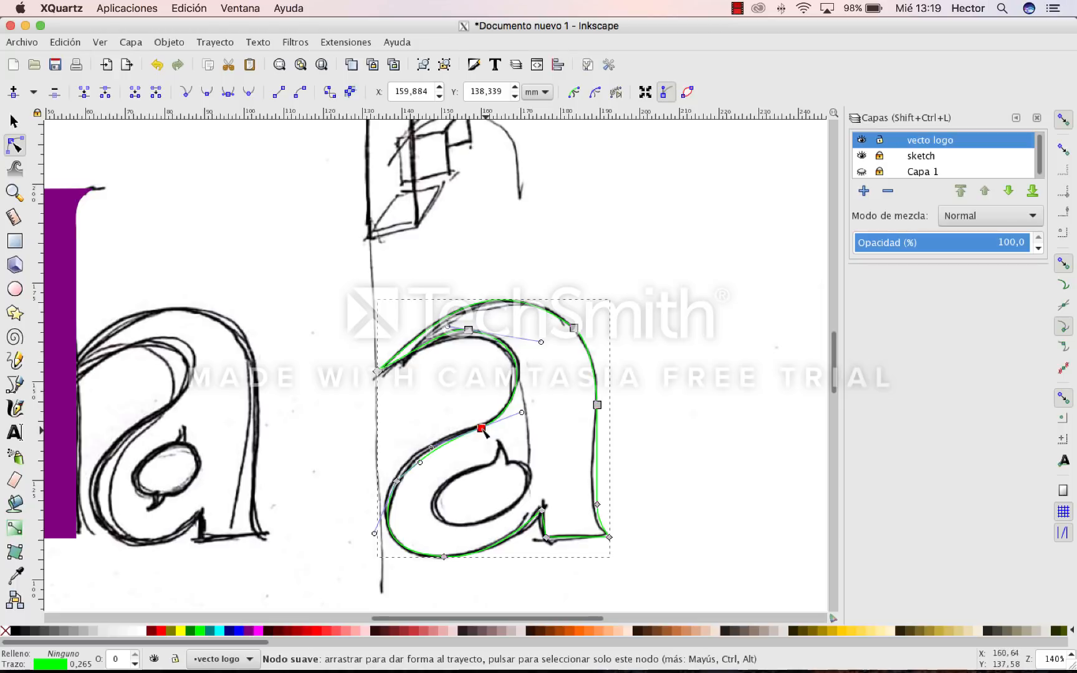
Make the bowl's left node smooth and adjust its upper handle so the curve follows the sketched "a"
left_click_drag(482, 429, 523, 414)
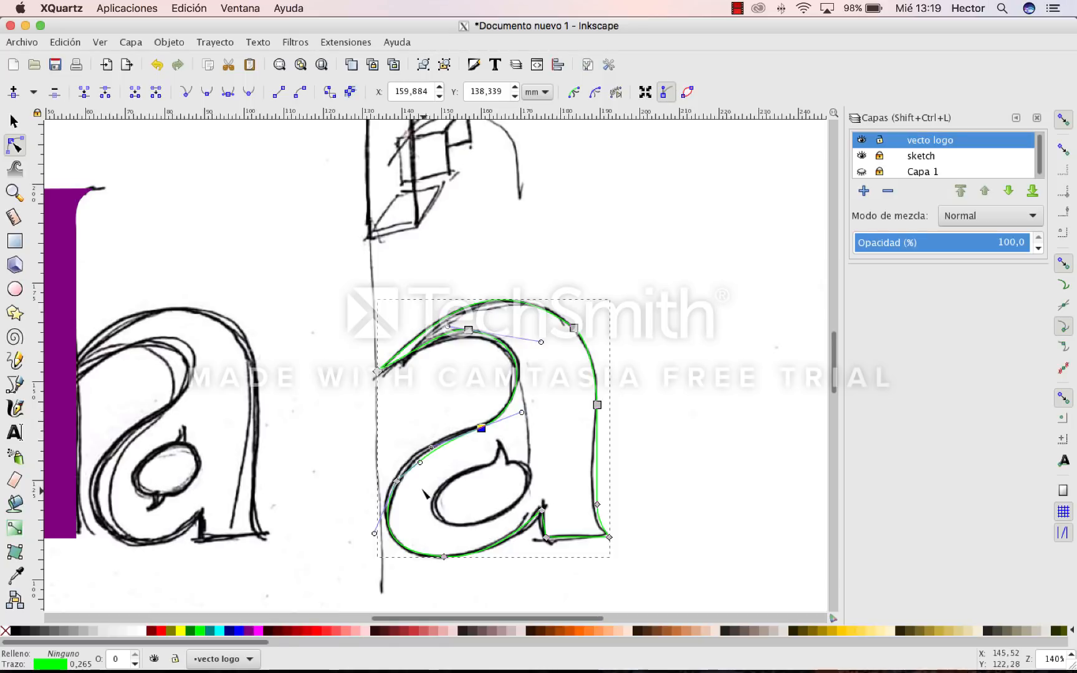
left_click(397, 481)
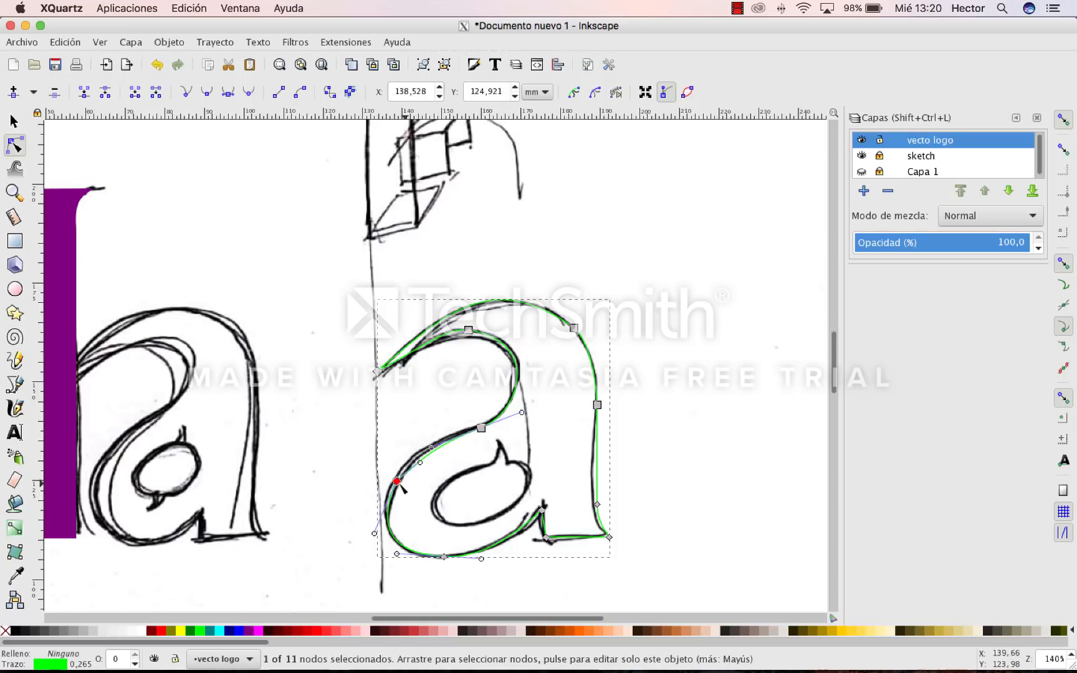
left_click_drag(421, 462, 362, 460)
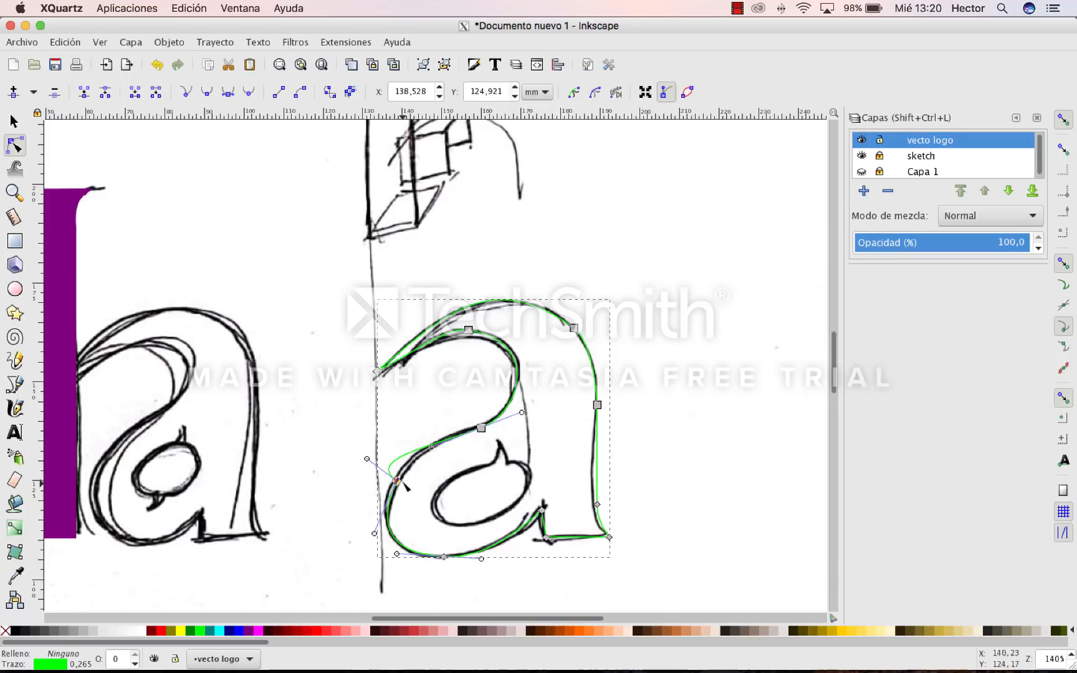
key("ctrl+z")
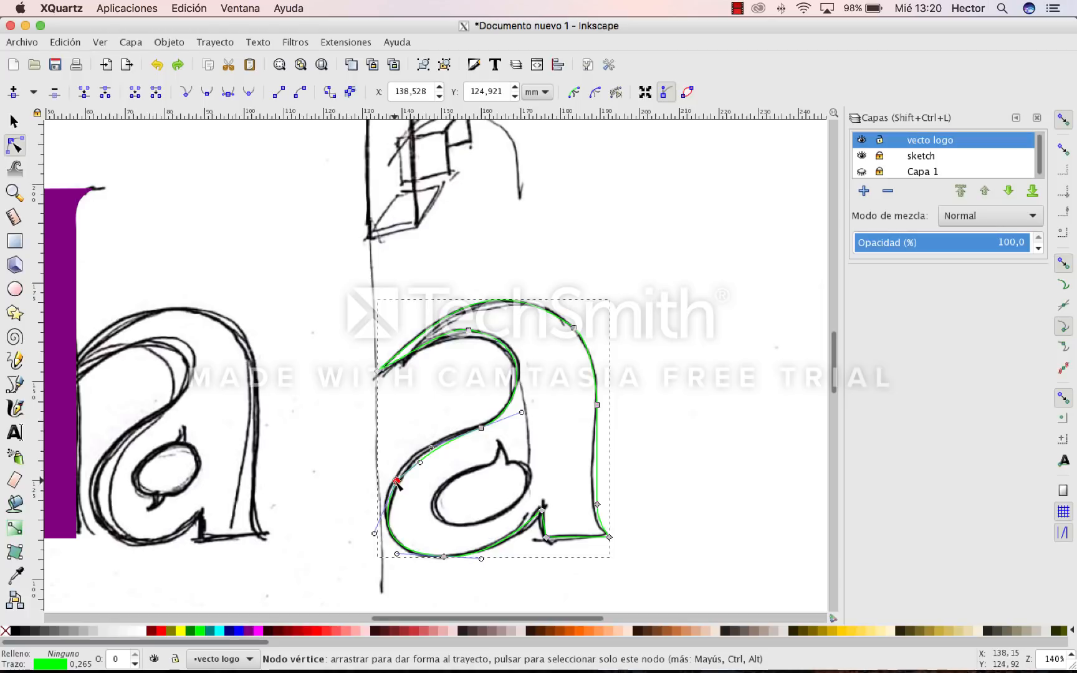
left_click(206, 93)
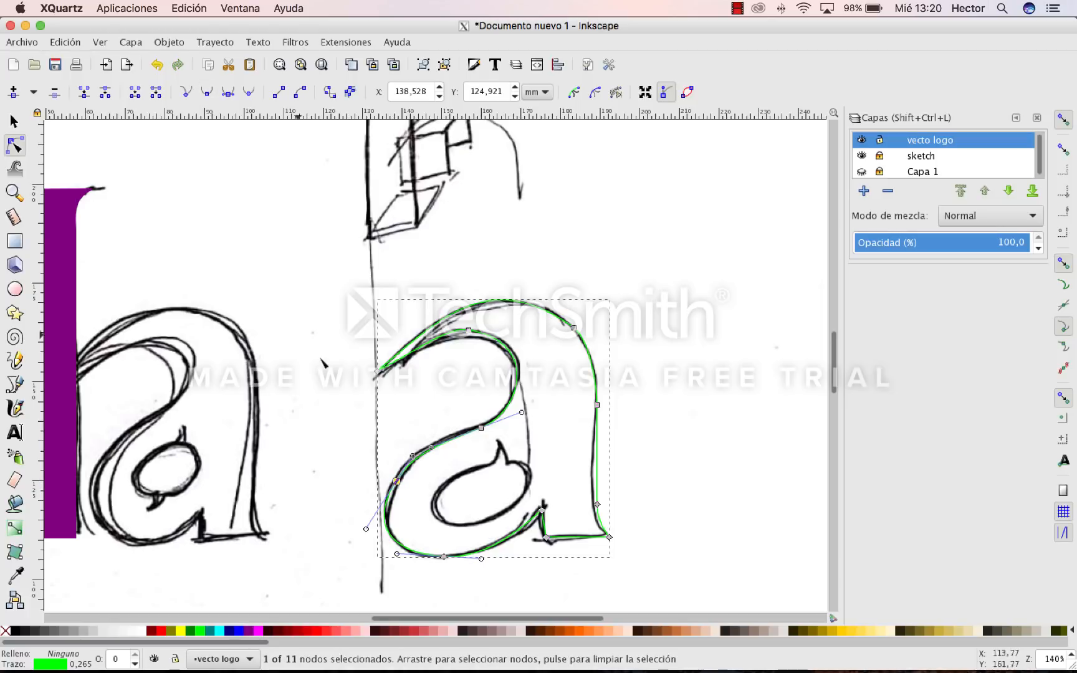
left_click_drag(413, 456, 409, 458)
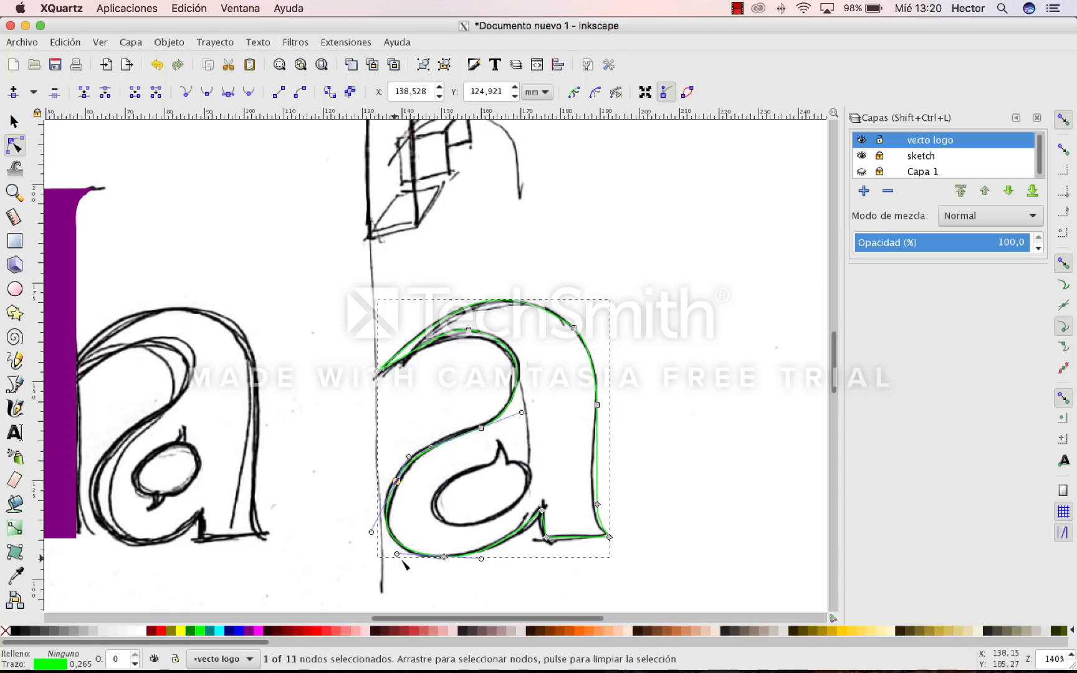
Fine-tune the curve handles along the bowl's underside and shift the node above the right foot to X 188.421, Y 120.196 mm
left_click(444, 557)
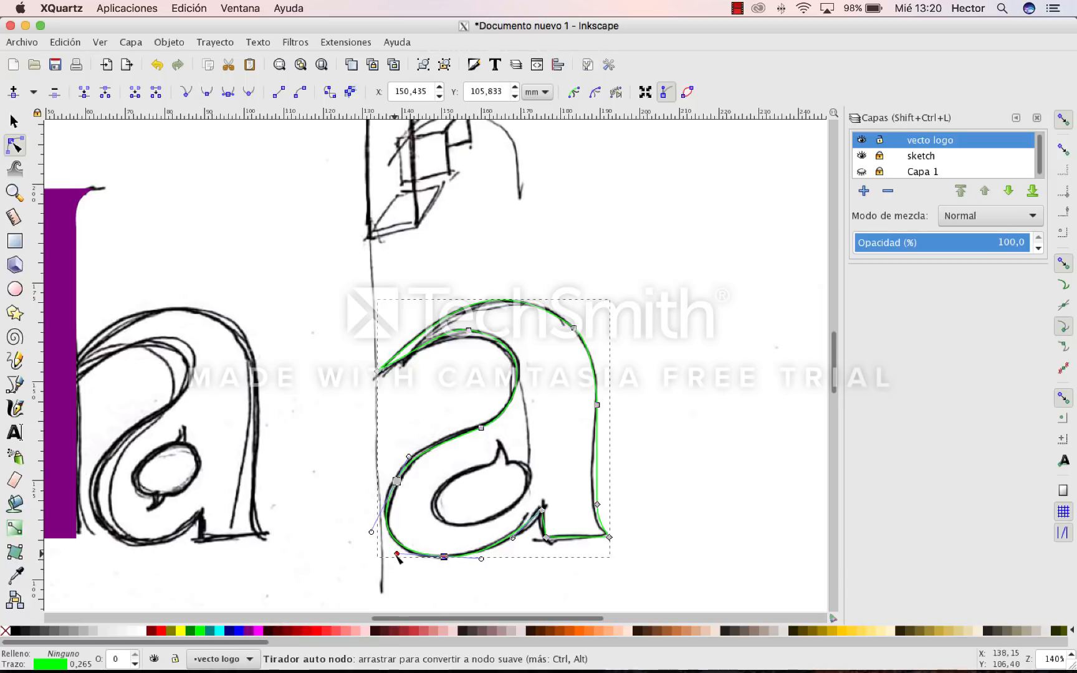
left_click_drag(397, 553, 402, 555)
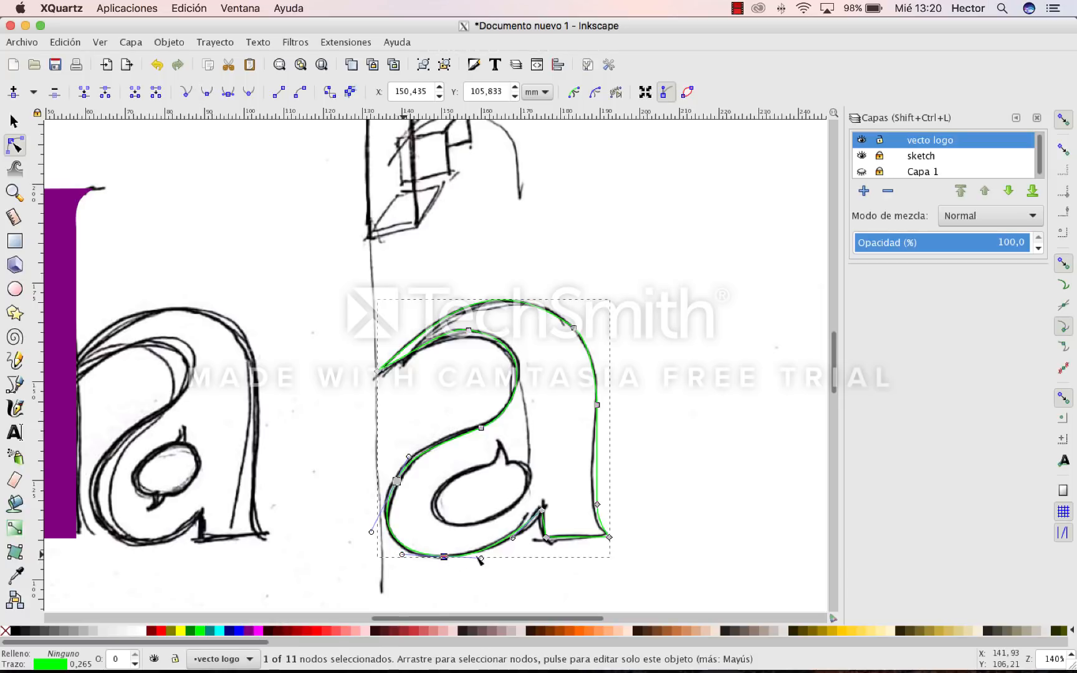
left_click_drag(514, 540, 524, 532)
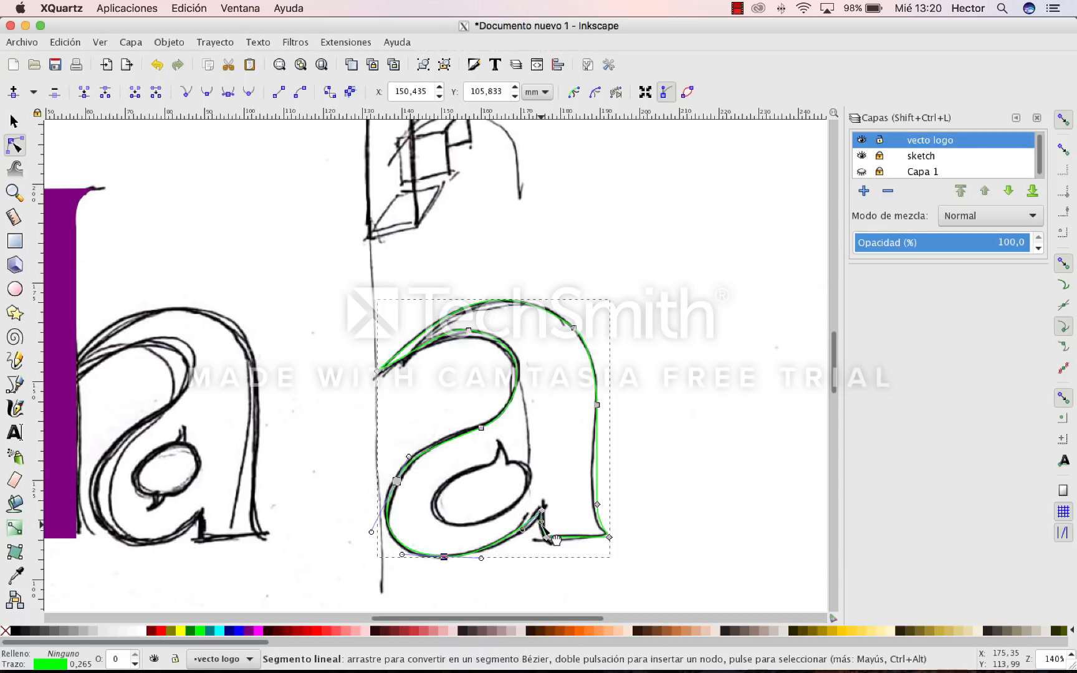
left_click(597, 505)
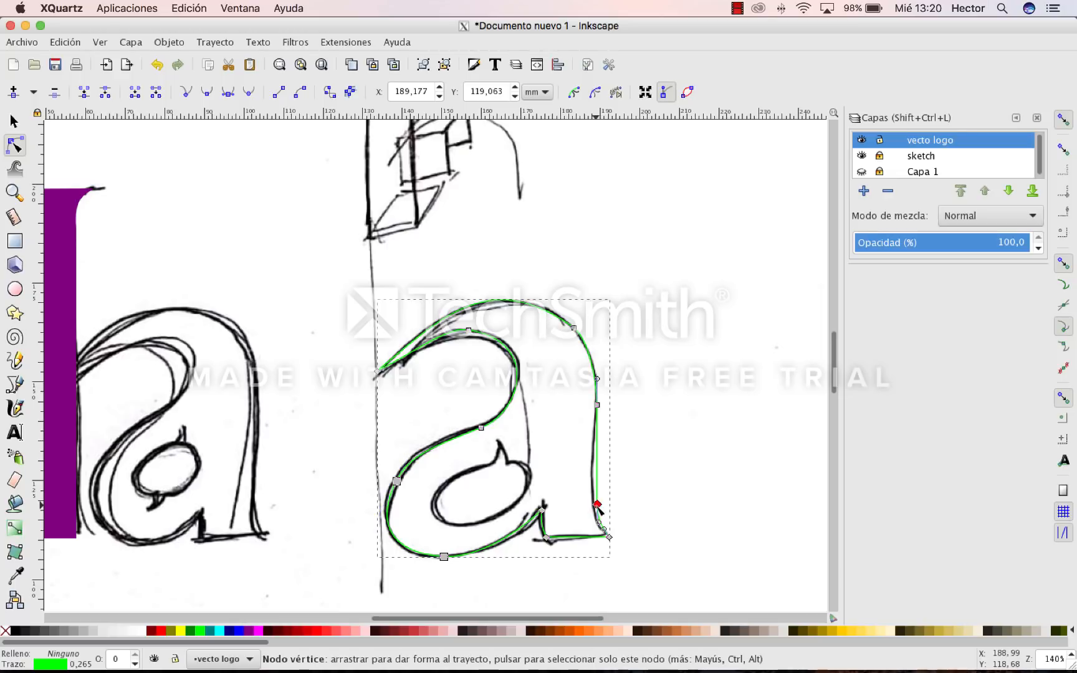
left_click_drag(597, 504, 595, 503)
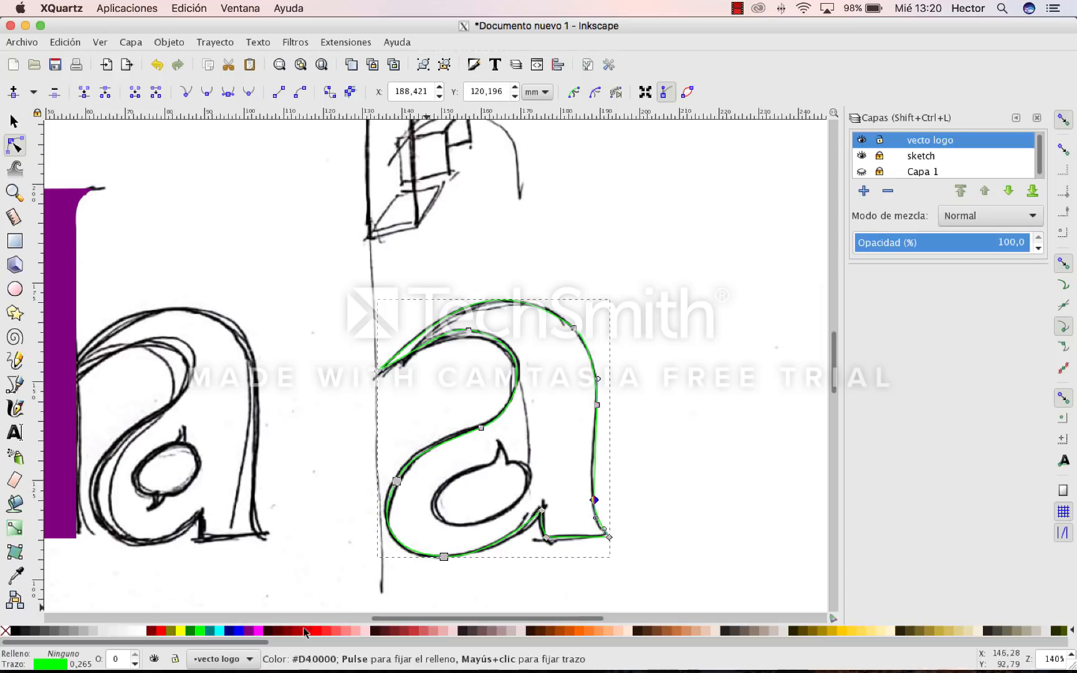
Fill the "a" shape with dark red #550000 and remove its green stroke
left_click(280, 635)
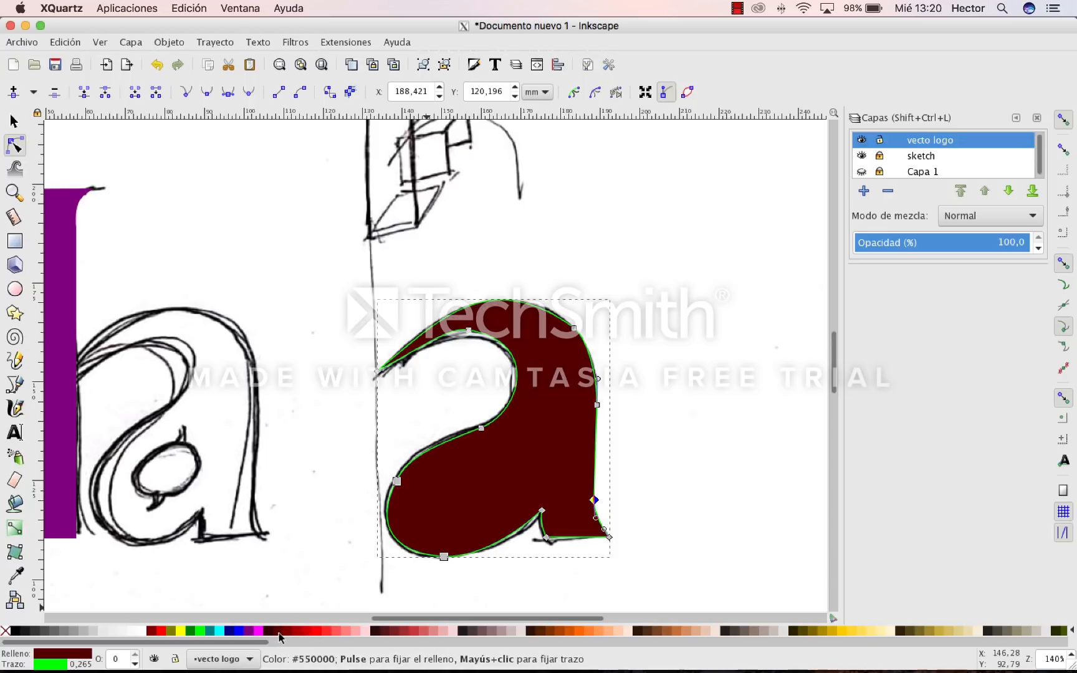
right_click(5, 631)
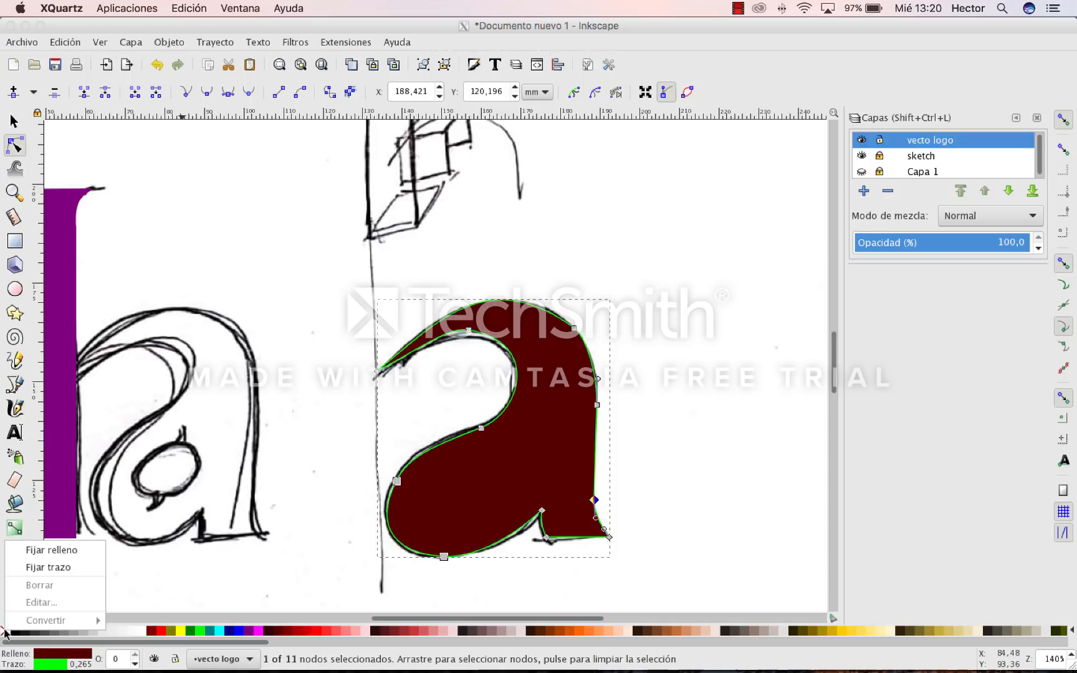
left_click(44, 568)
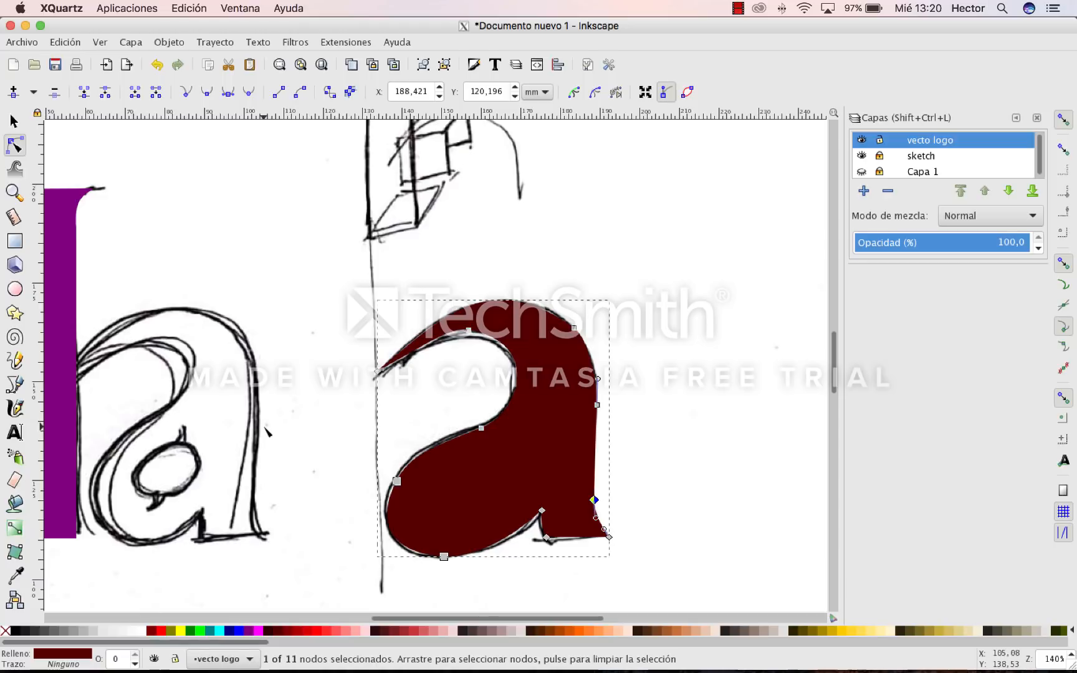
Hide the sketch layer and deselect the "a" to inspect the filled shape by itself
left_click(13, 121)
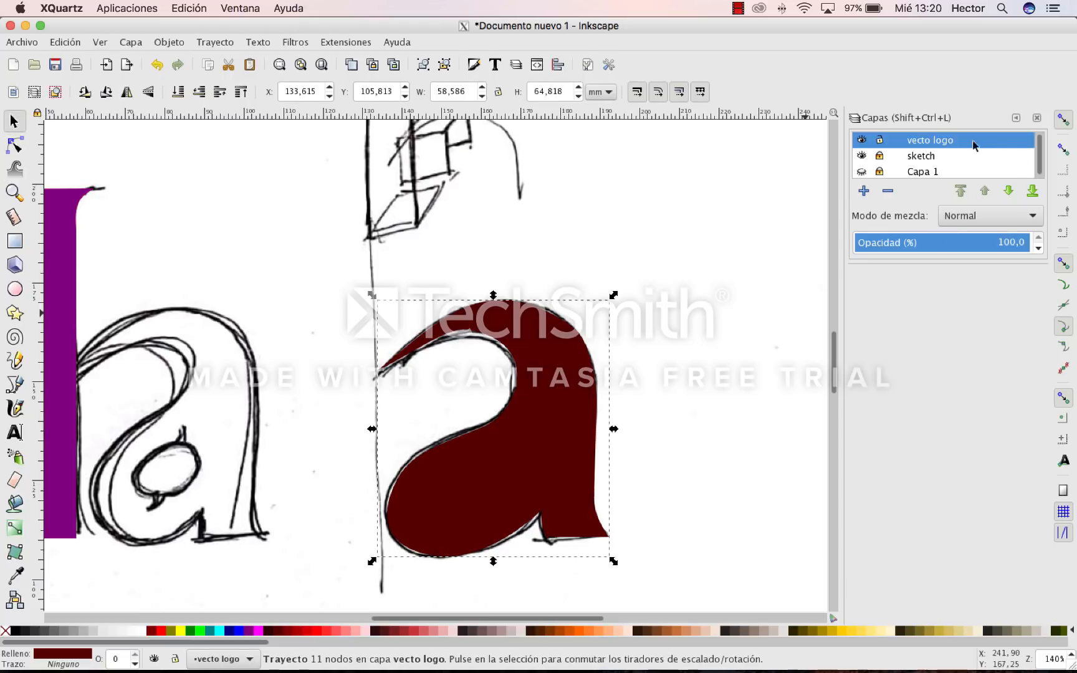
left_click(861, 157)
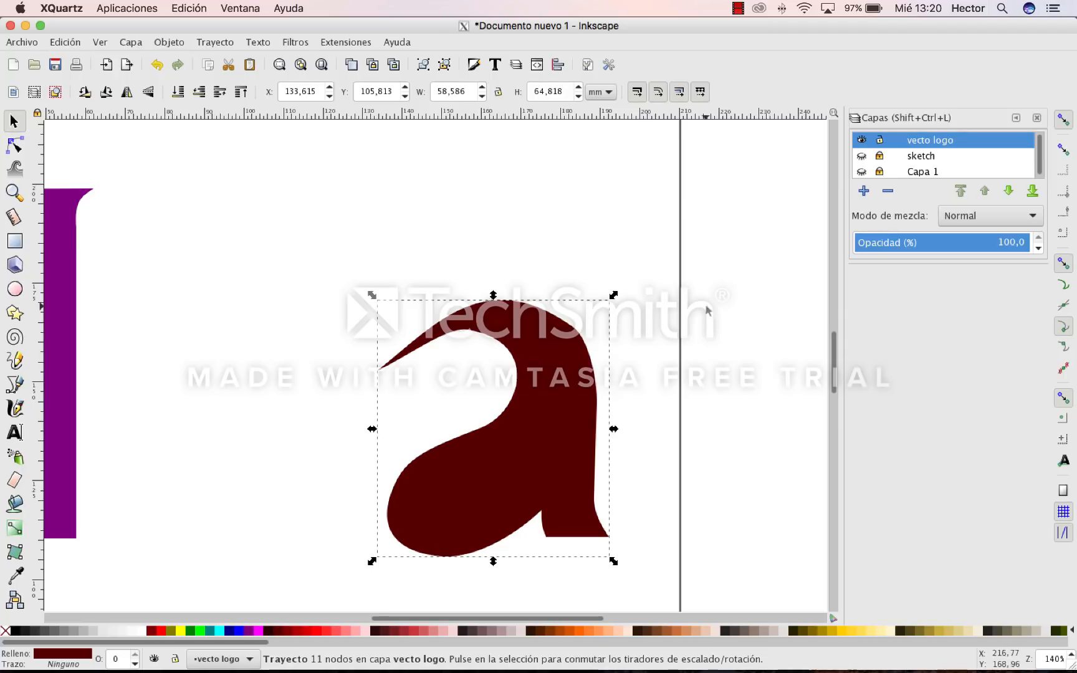
left_click(634, 334)
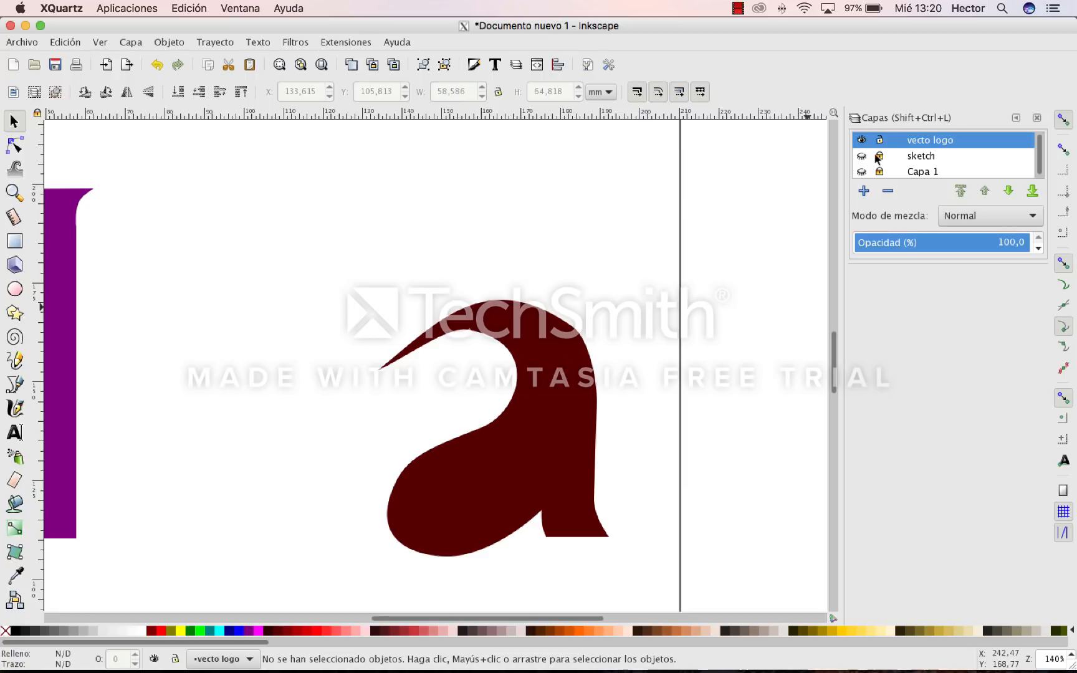
Round the outer arch of the "a" by adjusting the shoulder node's handles and the upper handle at the tip
left_click(505, 315)
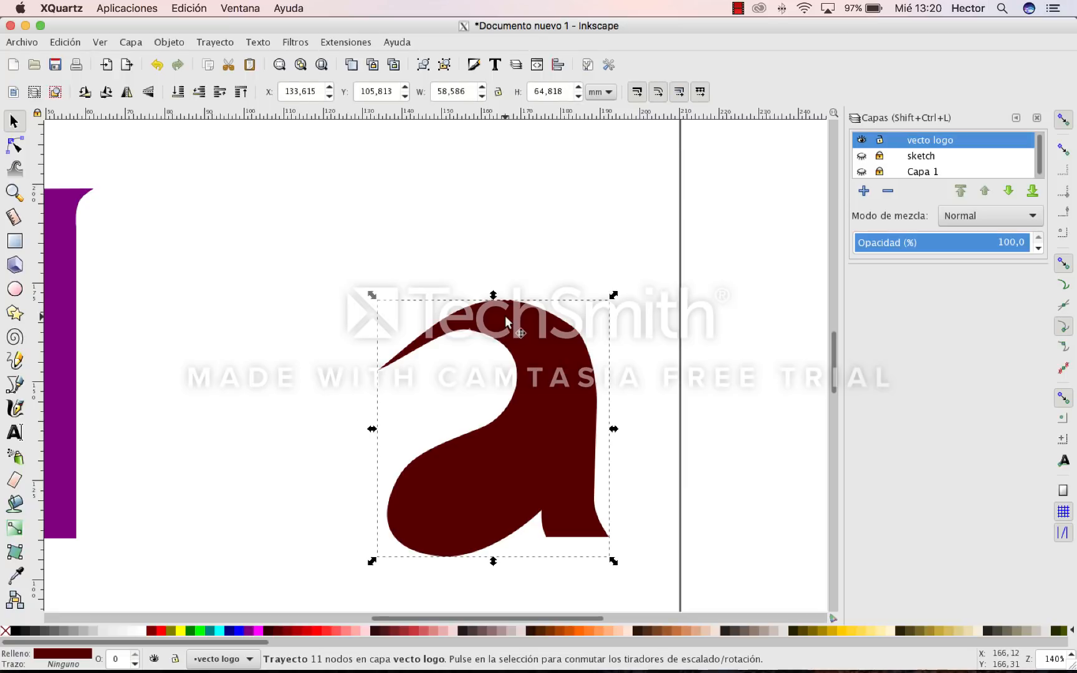
left_click(16, 146)
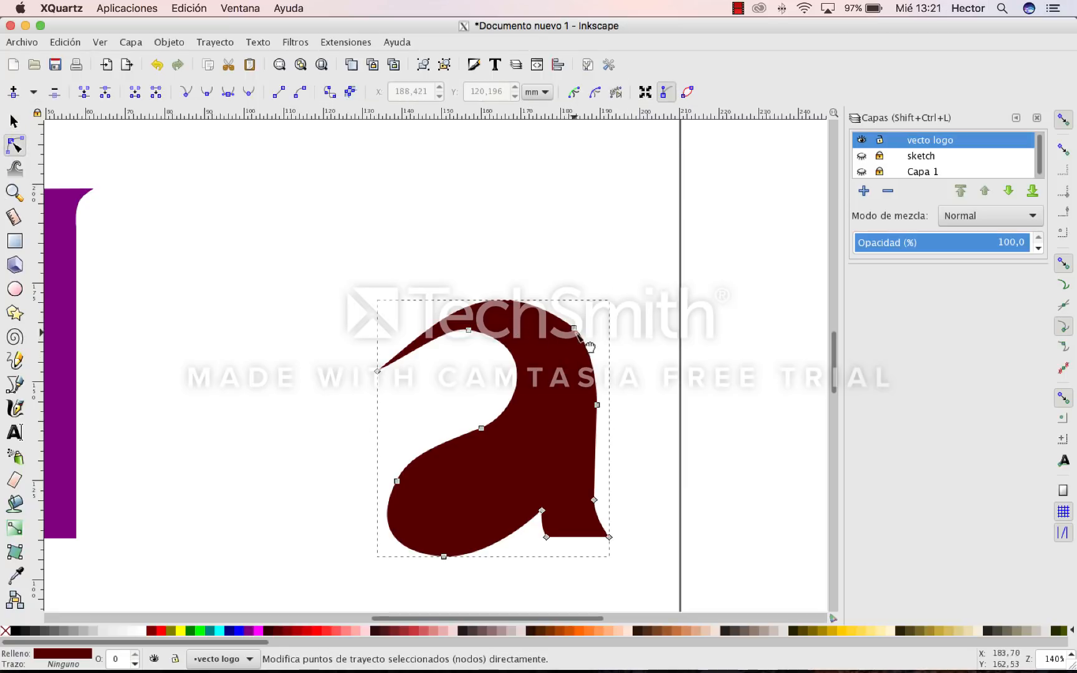
left_click(574, 328)
left_click_drag(591, 335, 598, 349)
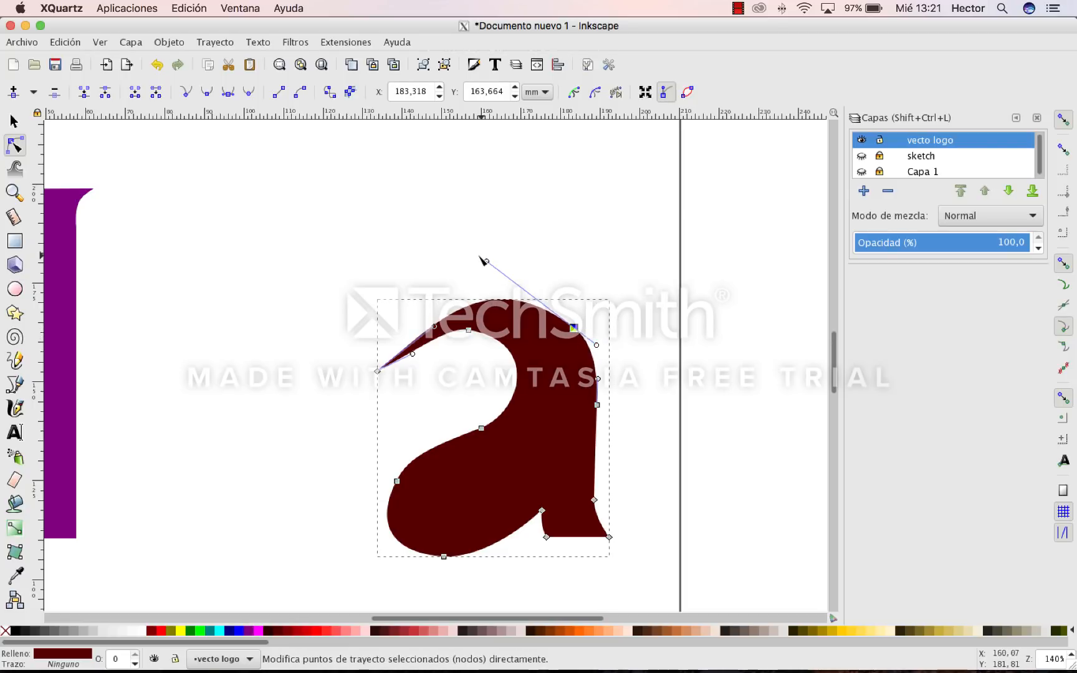
mouse_move(488, 264)
left_mouse_down()
mouse_move(499, 269)
mouse_move(487, 257)
left_mouse_up()
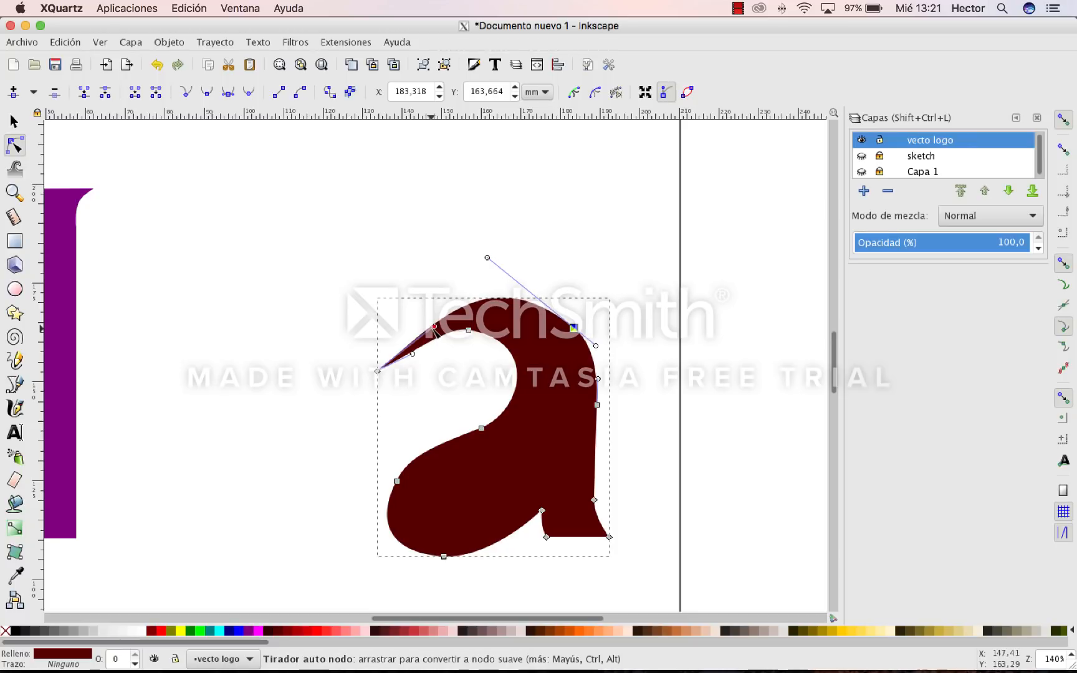
left_click_drag(435, 326, 415, 325)
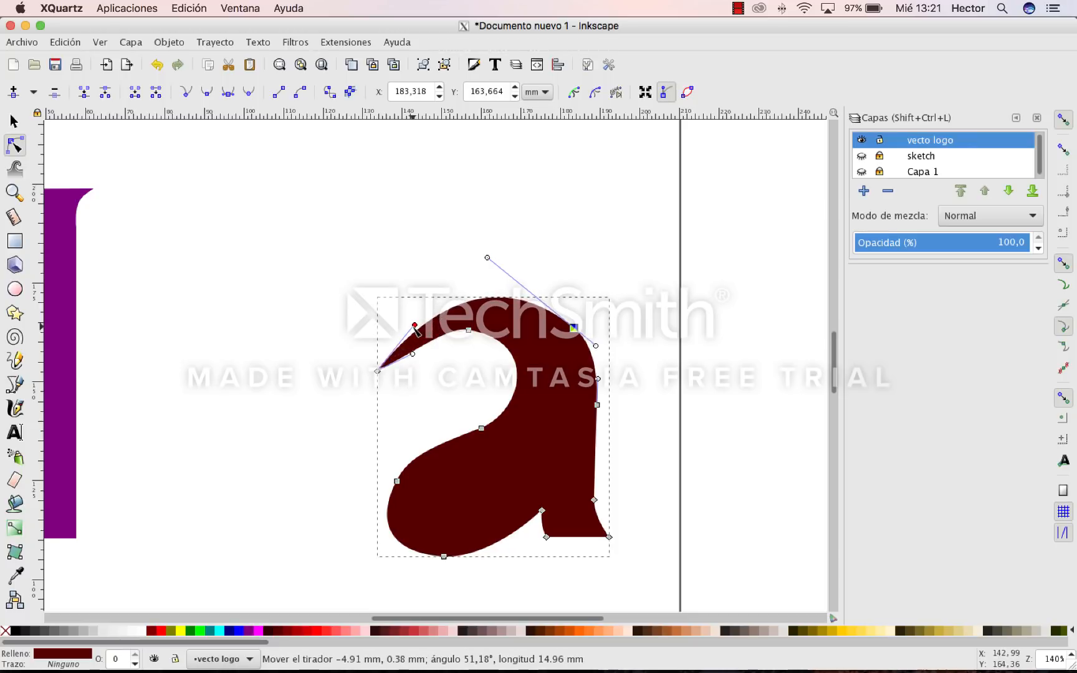
Shift the inner arch's top node slightly to the right and refine the handles at the tip and shoulder
left_click(469, 331)
left_click_drag(468, 330, 409, 320)
left_click(574, 328)
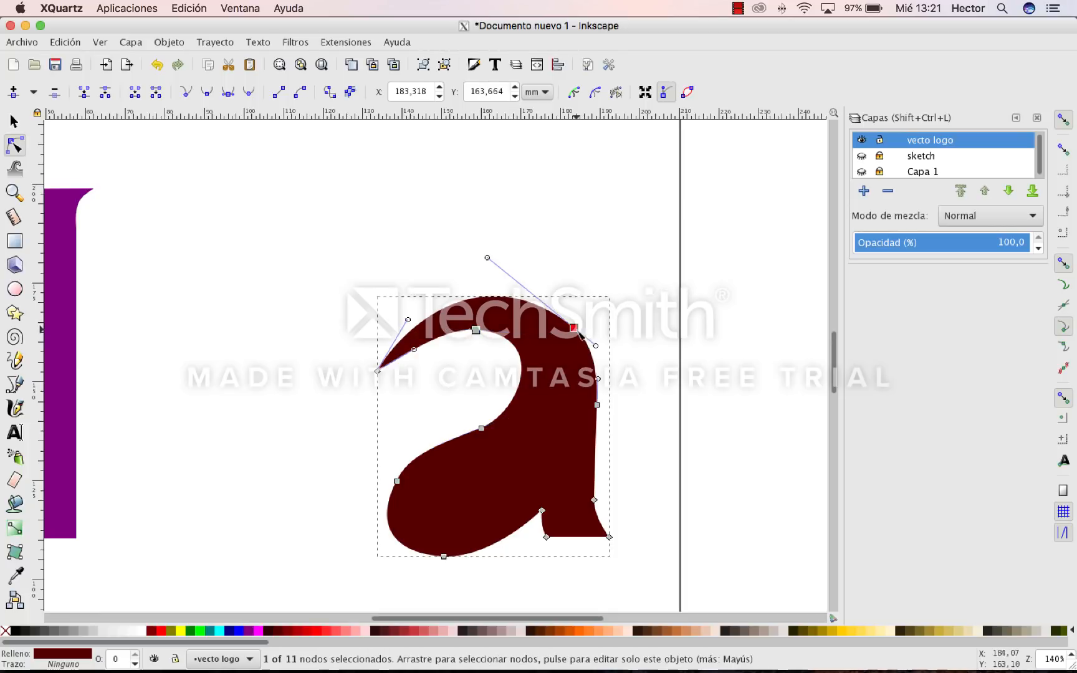
left_click_drag(596, 342, 588, 339)
left_click(647, 343)
left_click(651, 345)
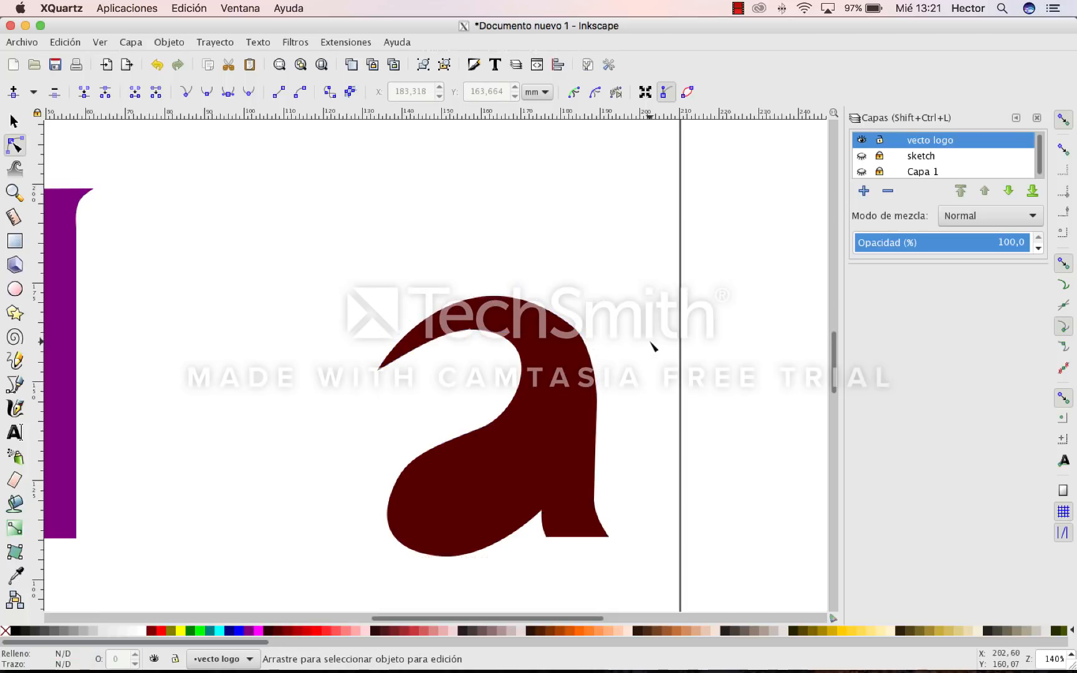
Raise the outer arch's shoulder node to Y 165.743 mm
left_click(575, 329)
left_click_drag(574, 328, 592, 332)
left_click(642, 329)
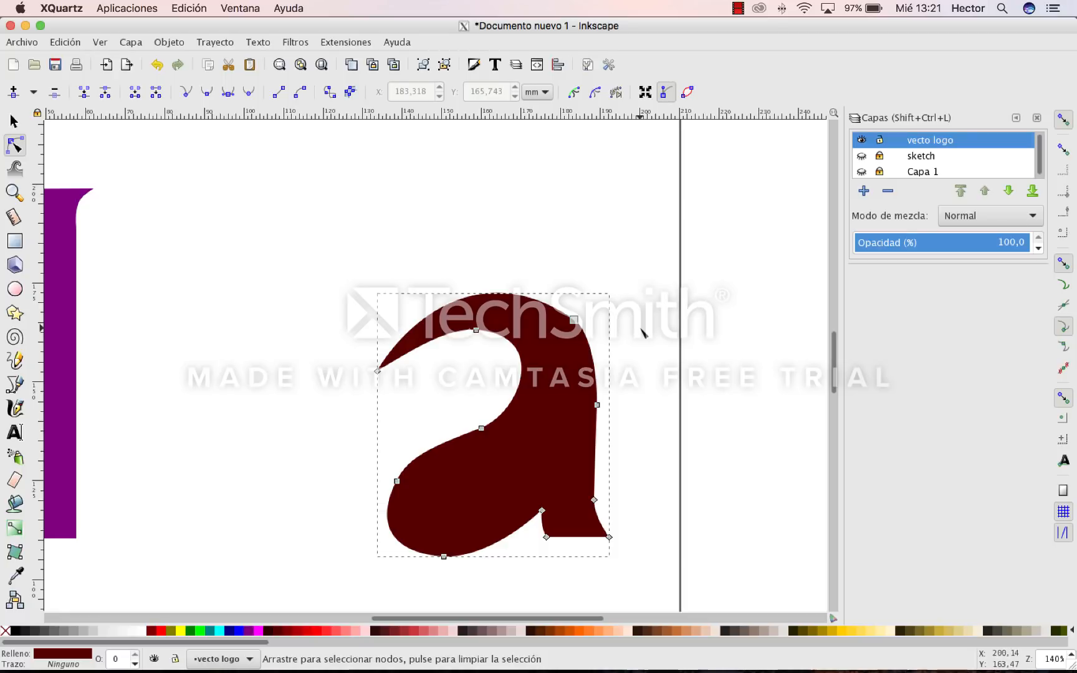
left_click(642, 328)
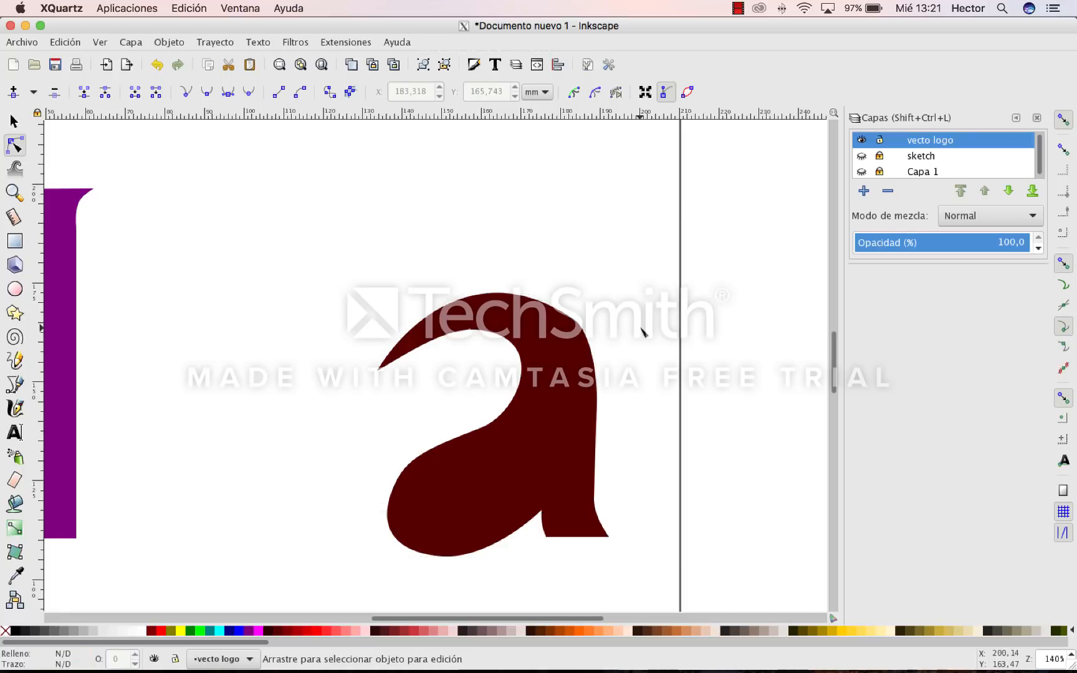
Move the foot's lower-left corner node to X 177.838, Y 109.046 mm and show the sketch layer again
left_click(563, 526)
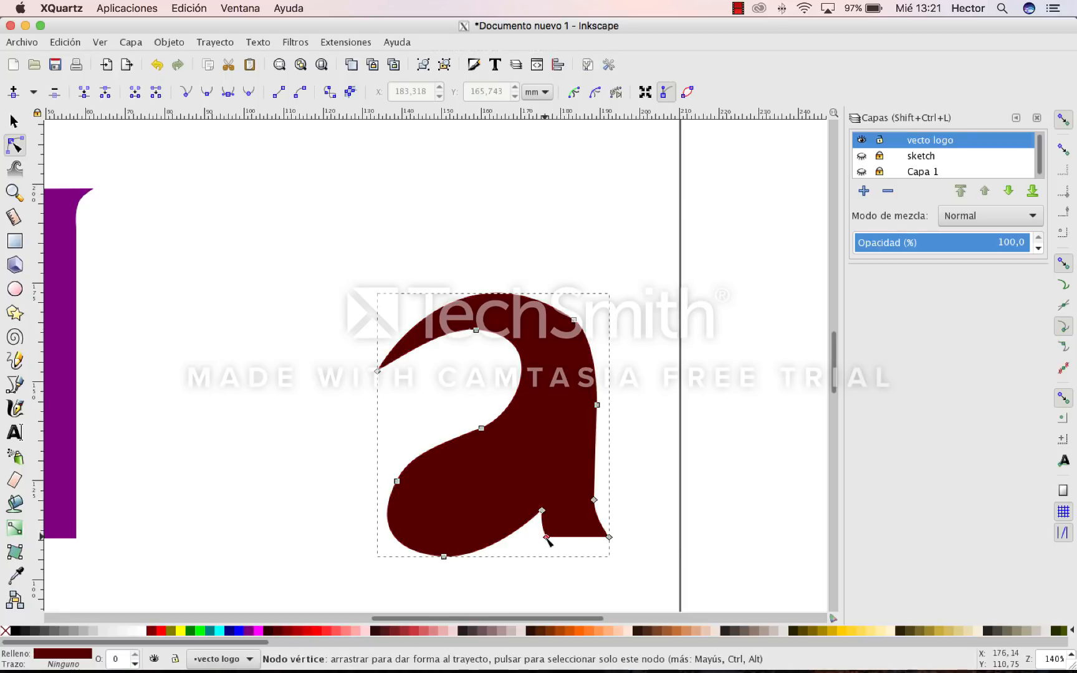
left_click_drag(547, 538, 552, 545)
left_click(651, 565)
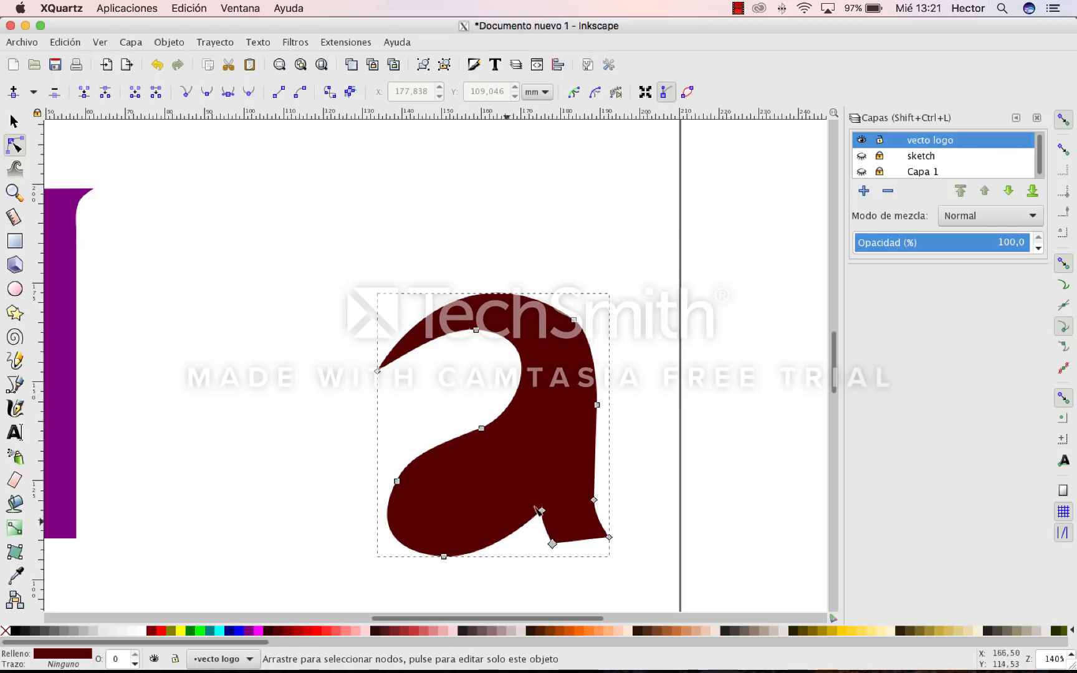
left_click(861, 156)
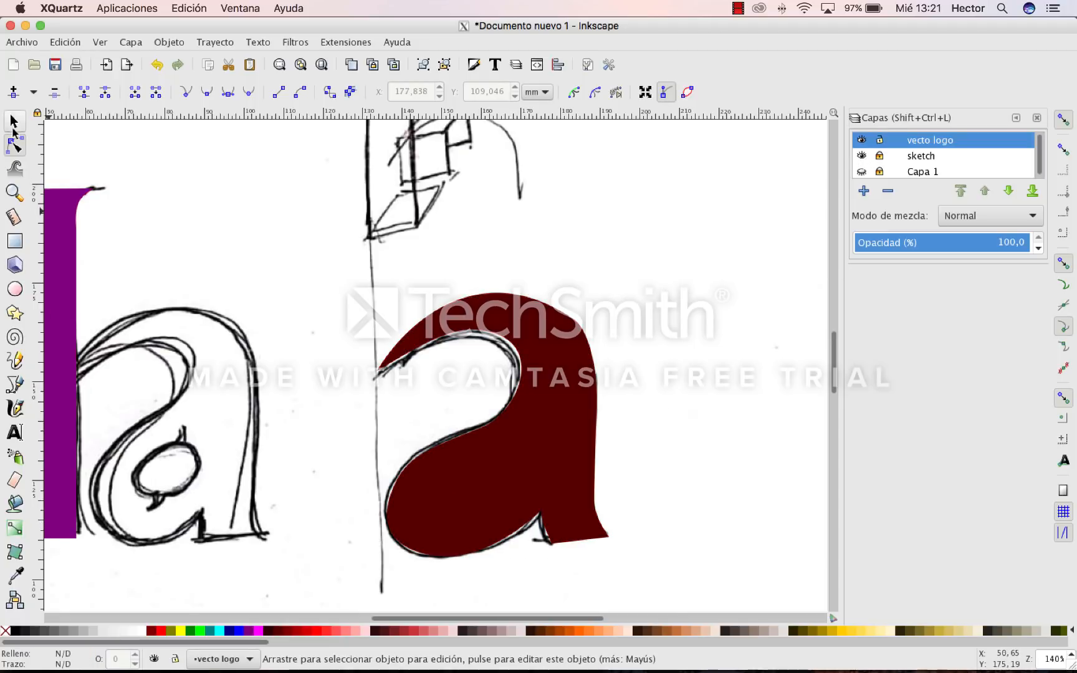
Change the fill of the "a" shape to teal #008080
left_click(13, 129)
left_click(474, 453)
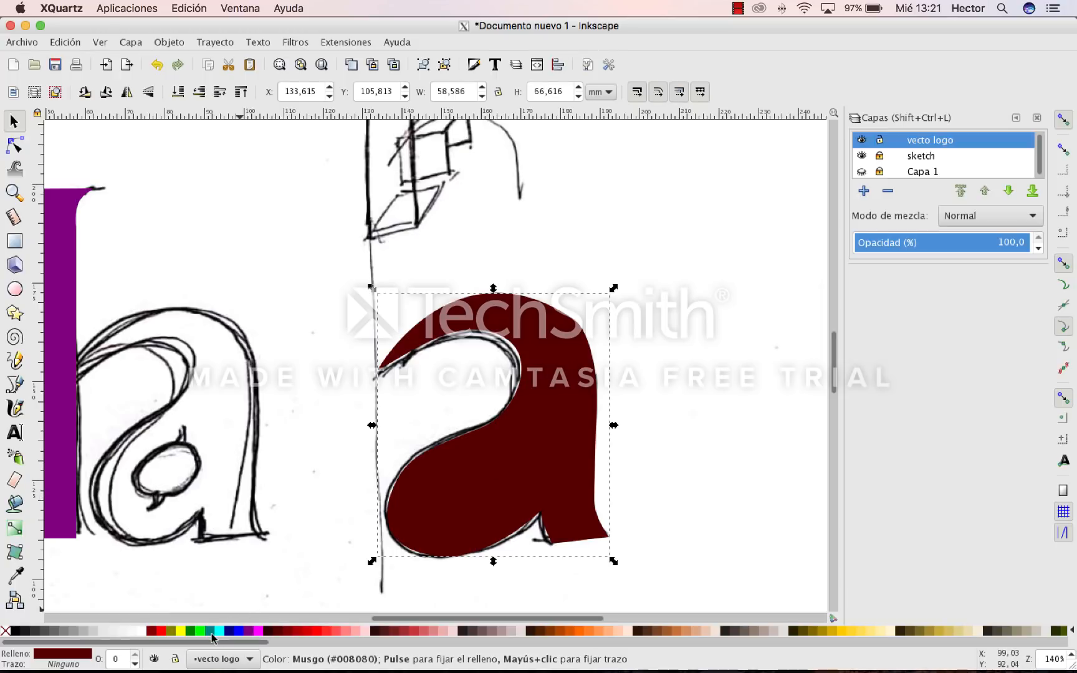
left_click(213, 631)
Try moving the teal "a" over the left sketched letter and undo the move
mouse_move(410, 500)
left_mouse_down()
mouse_move(234, 483)
mouse_move(195, 492)
left_mouse_up()
left_click(515, 507)
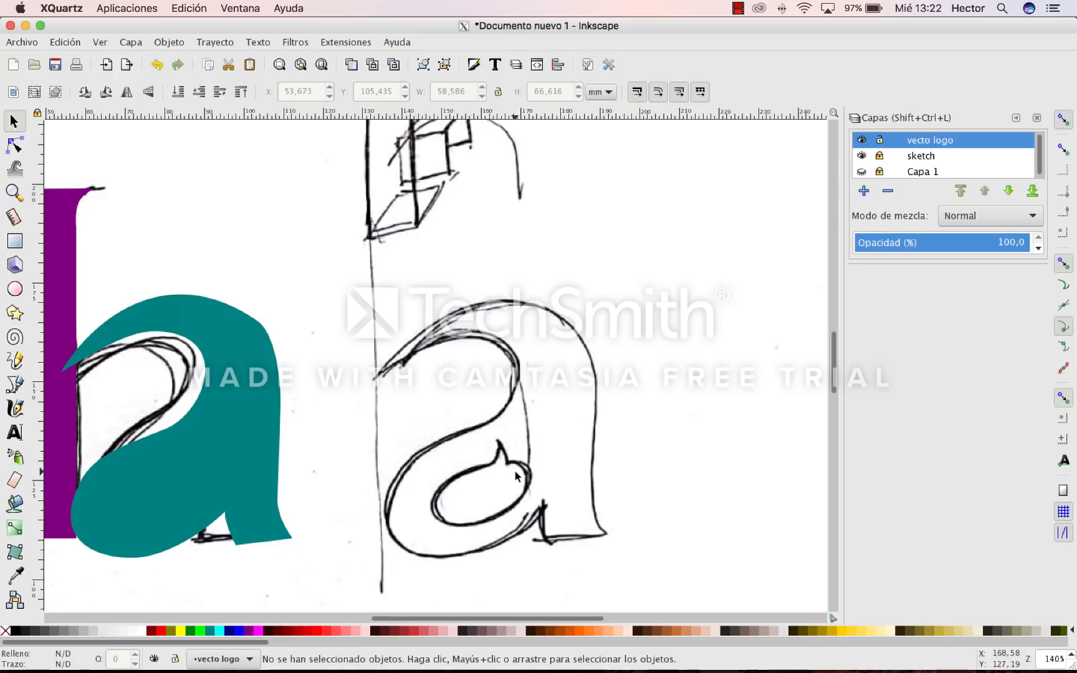
key("ctrl+z")
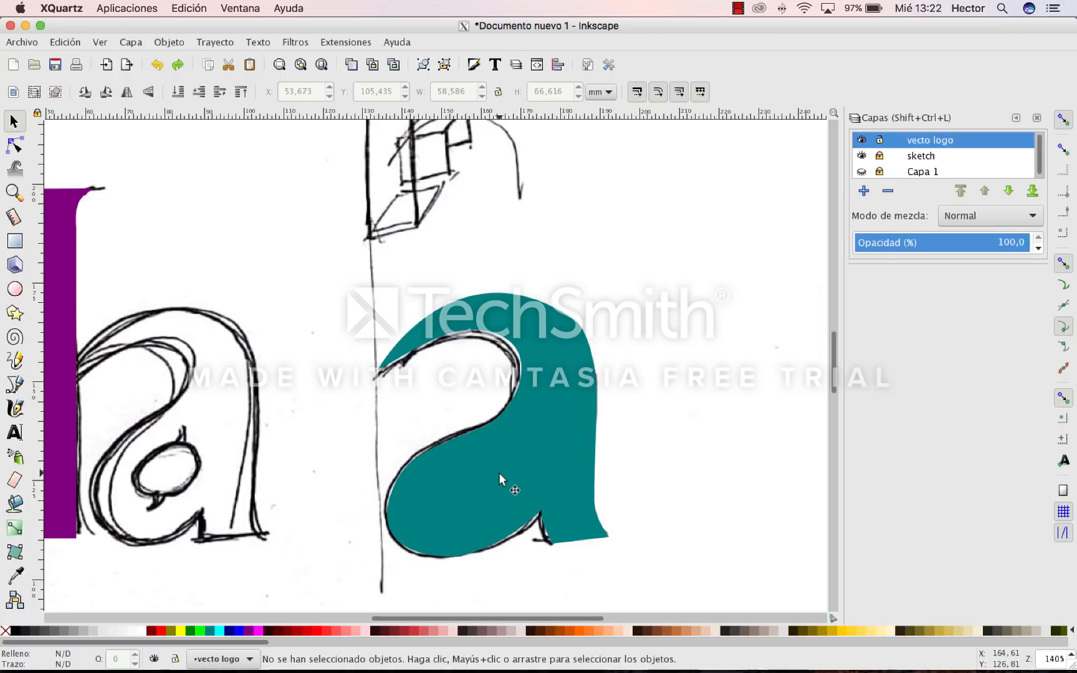
Move the teal "a" to the right of its sketch to uncover the drawing and activate the Bezier pen tool
left_click_drag(545, 424, 739, 421)
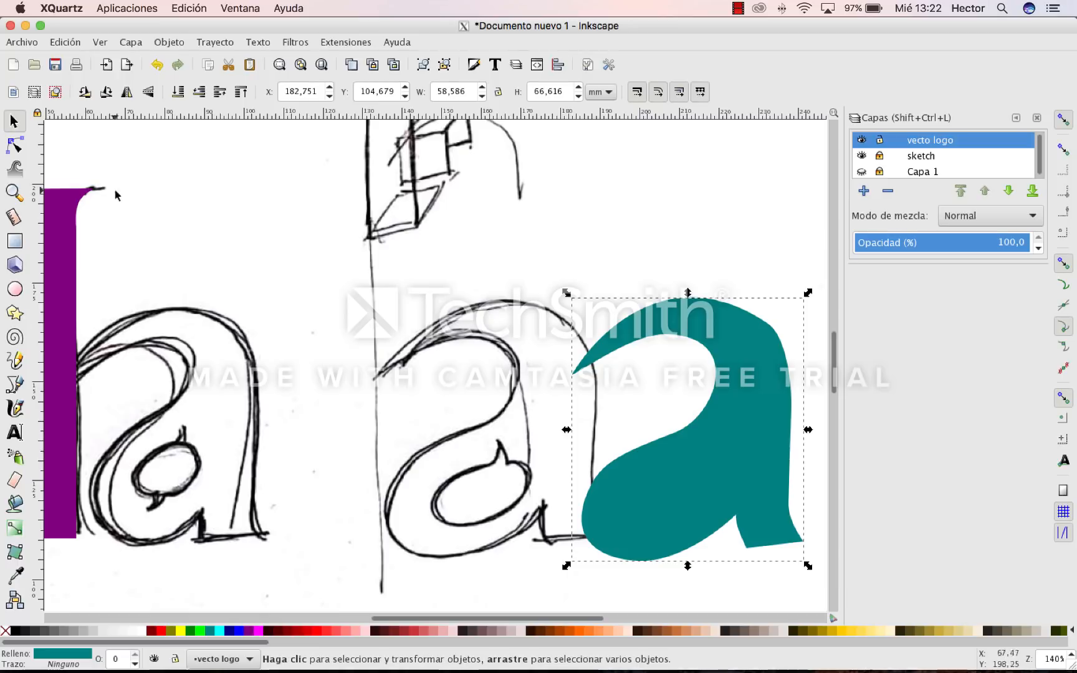
left_click(219, 221)
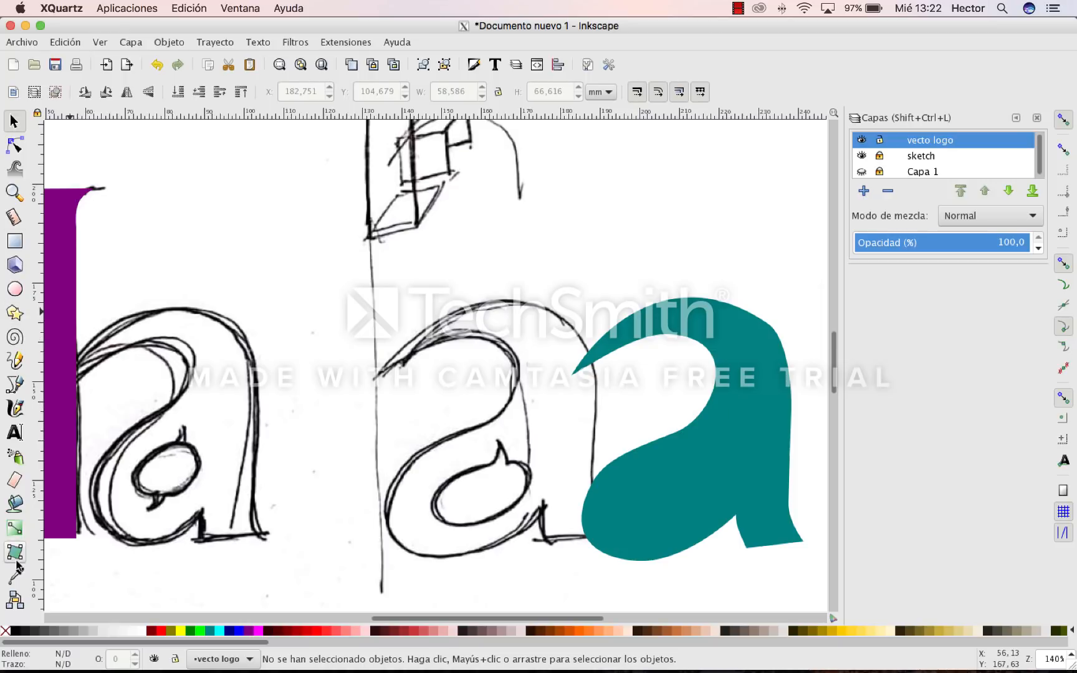
left_click(14, 388)
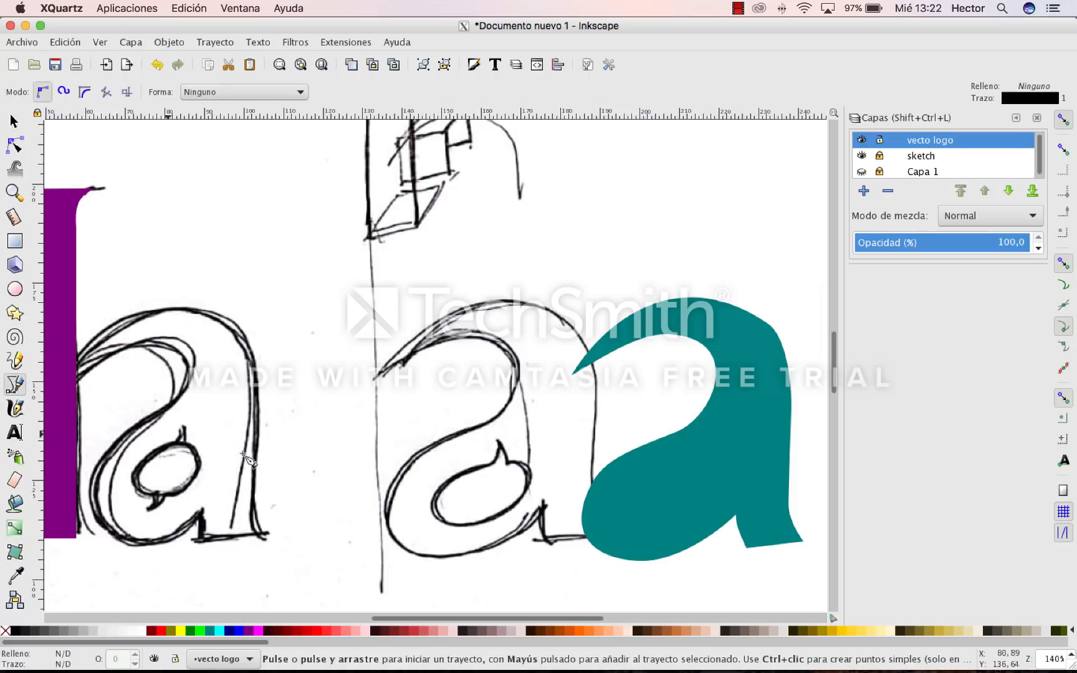
Trace the inner counter of the uncovered sketched "a", including its pointed tip, as a closed straight-sided path and give it a cyan stroke
left_click(496, 440)
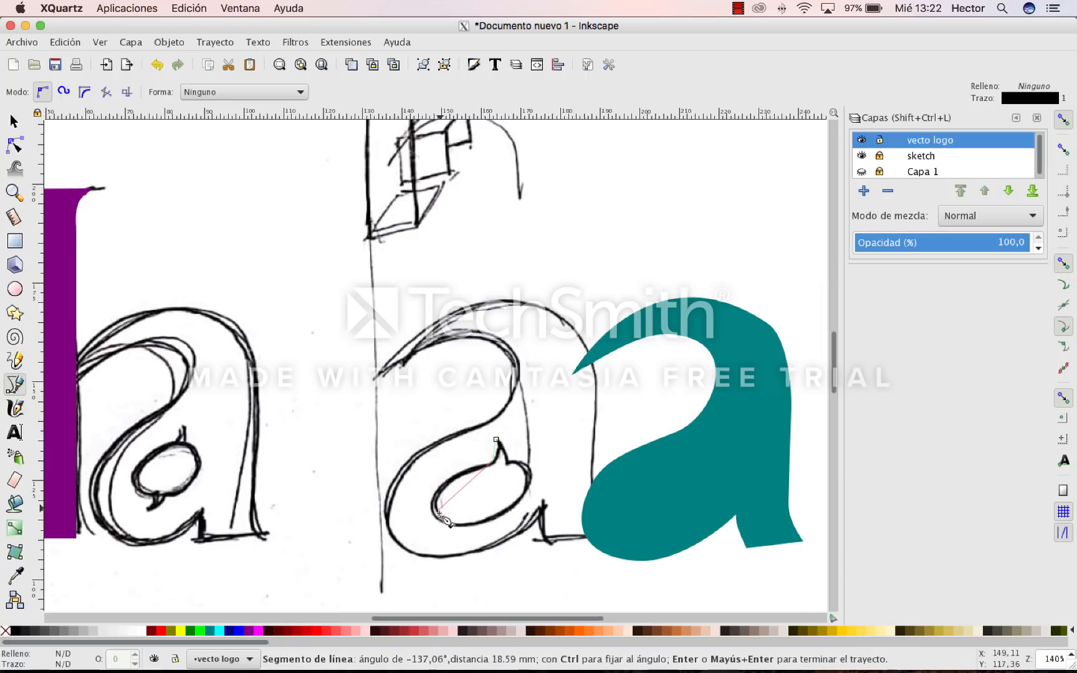
left_click(460, 522)
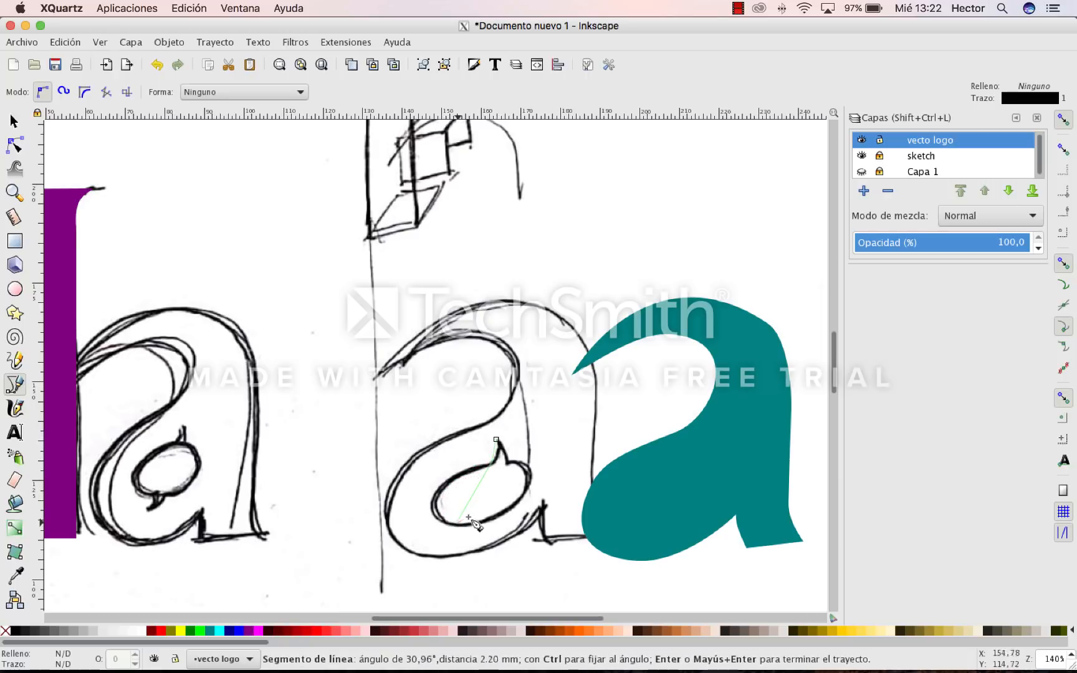
left_click(525, 493)
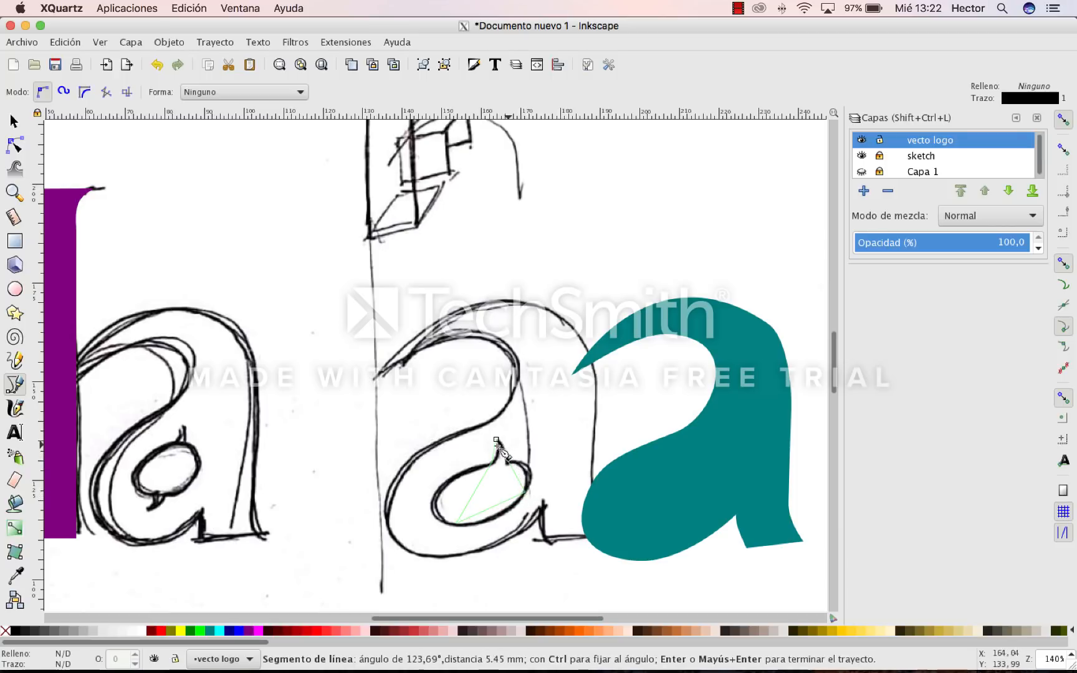
left_click(496, 440)
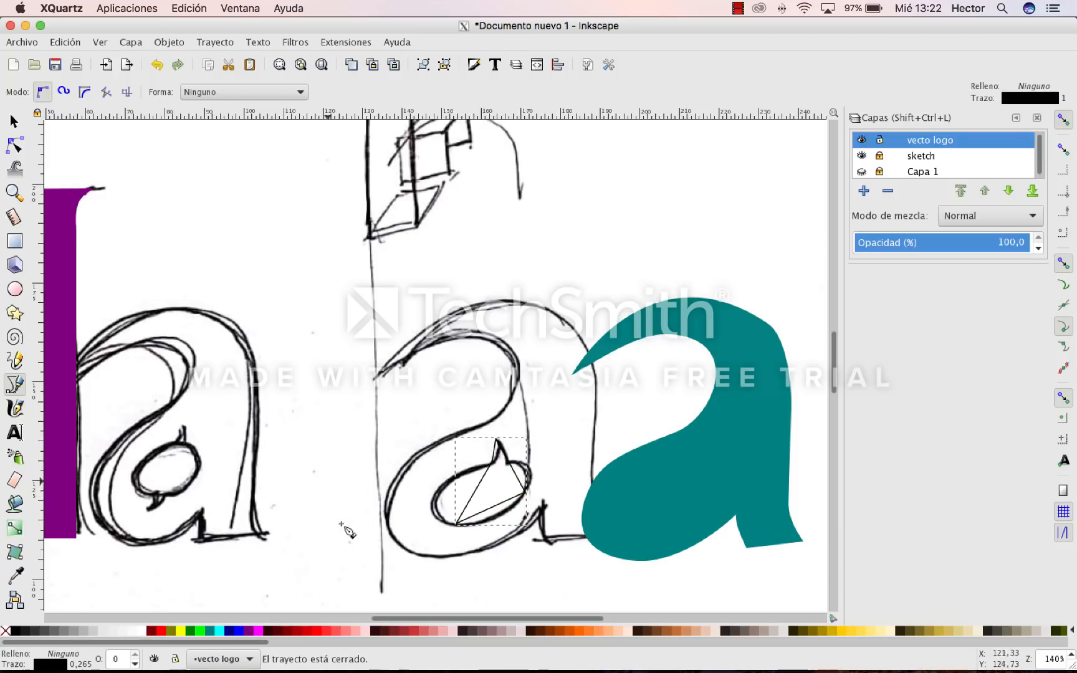
right_click(219, 631)
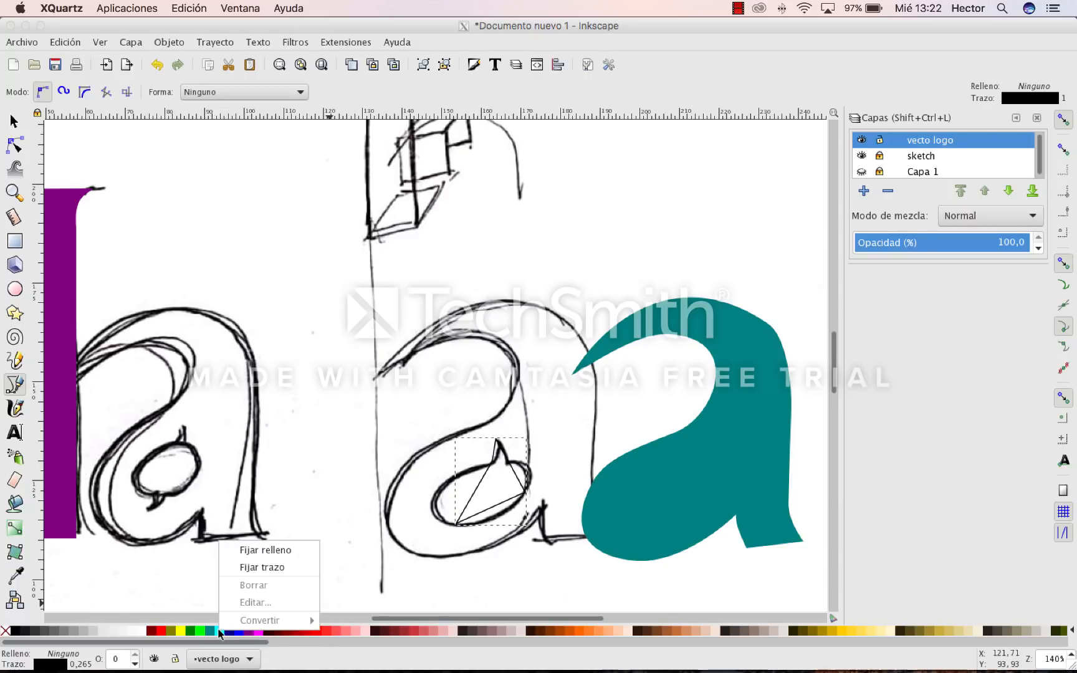
left_click(251, 569)
Bend the counter's straight sides along the sketched oval, make its two lower nodes smooth and adjust their handles and positions
left_click(15, 145)
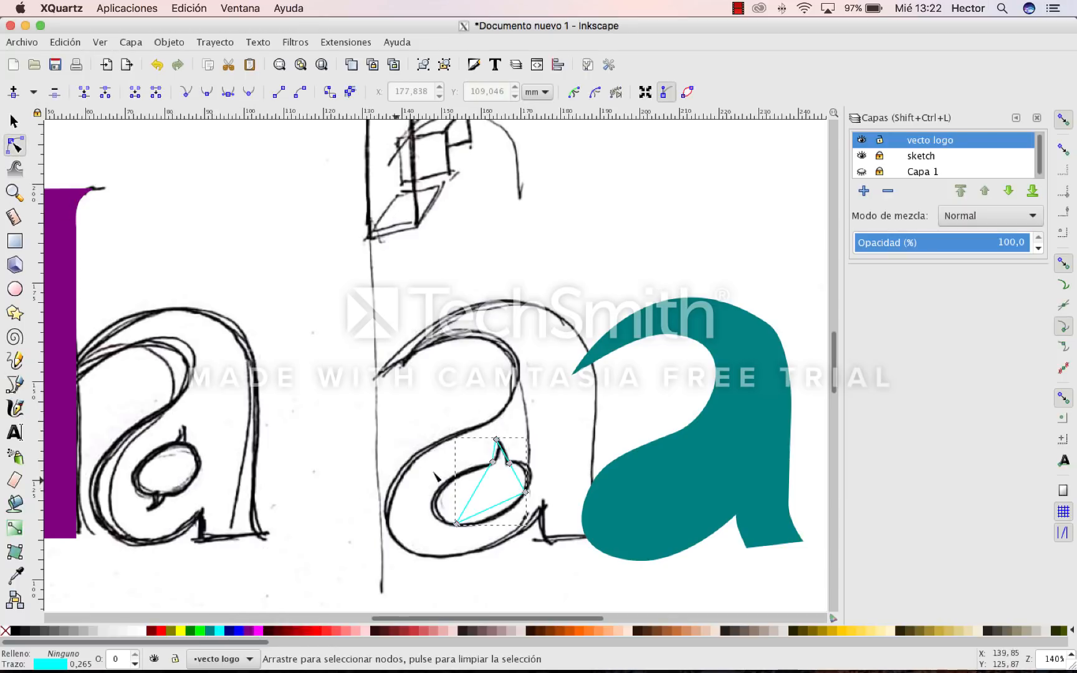
mouse_move(491, 502)
left_mouse_down()
mouse_move(437, 496)
mouse_move(483, 524)
left_mouse_up()
mouse_move(530, 492)
left_mouse_down()
mouse_move(540, 488)
mouse_move(447, 542)
left_mouse_up()
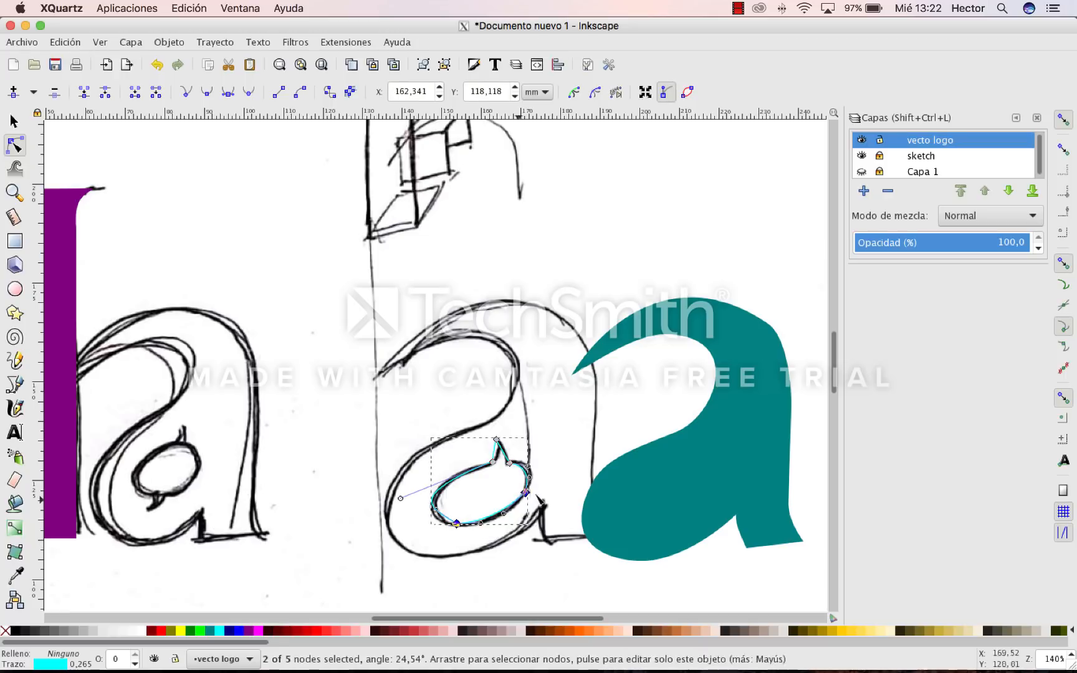
left_click(207, 91)
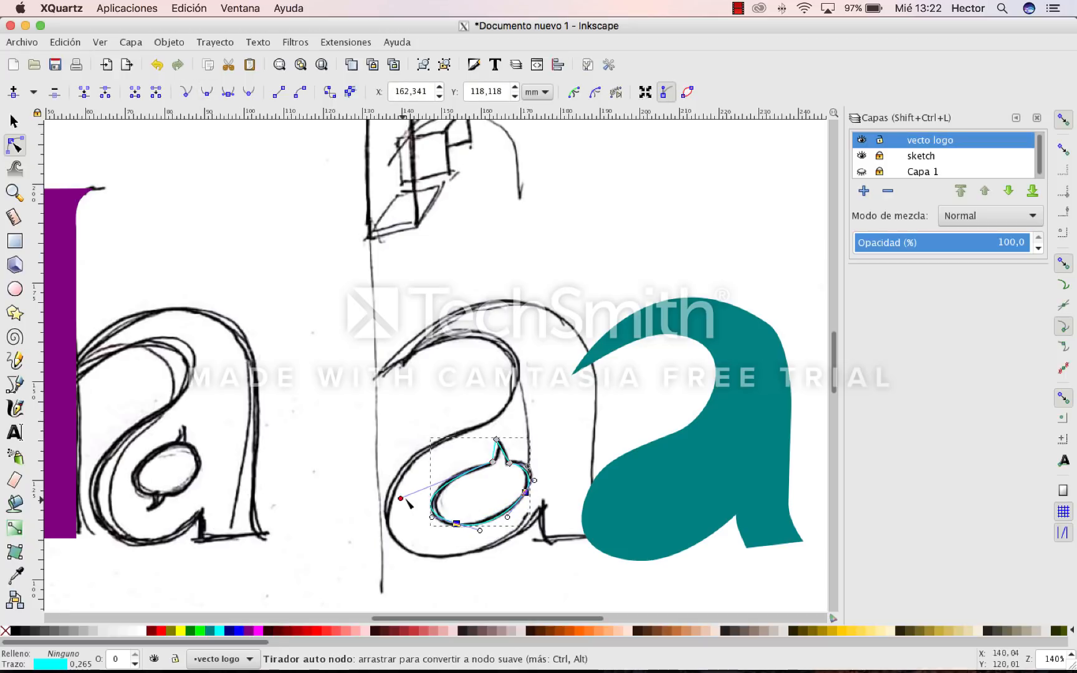
left_click_drag(407, 501, 414, 491)
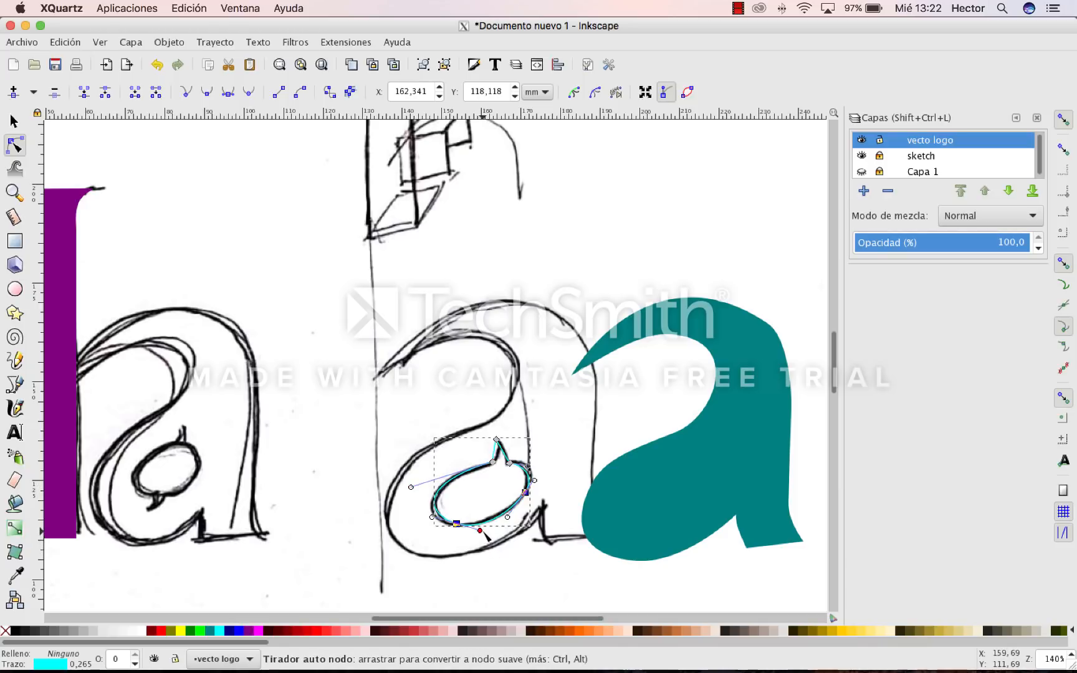
left_click_drag(479, 531, 484, 528)
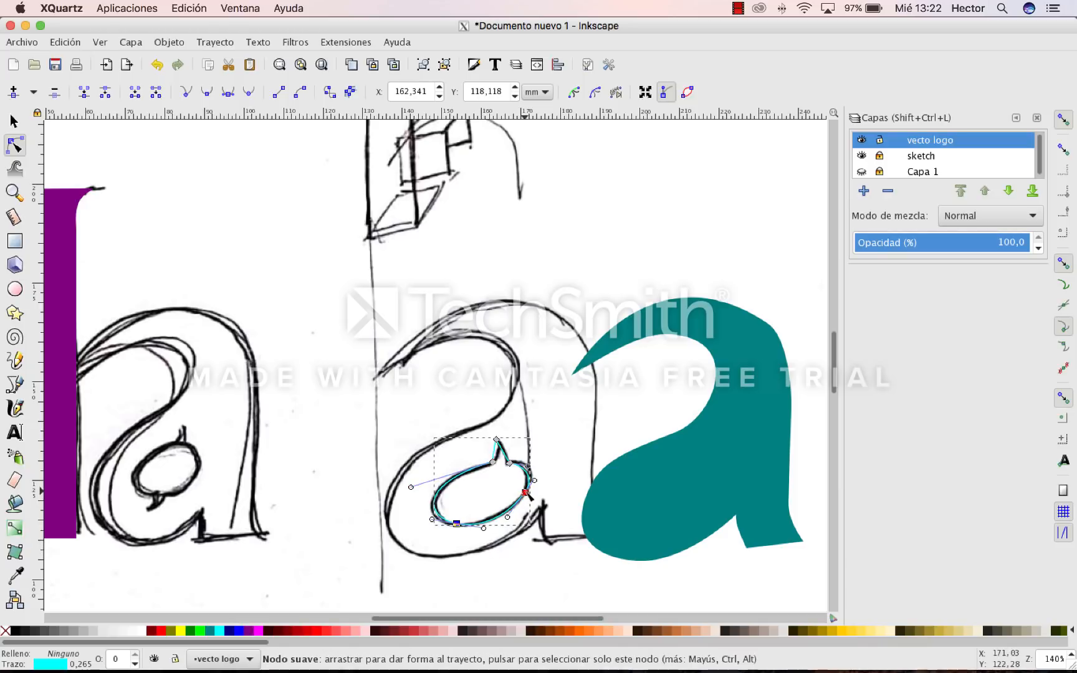
left_click_drag(529, 494, 540, 477)
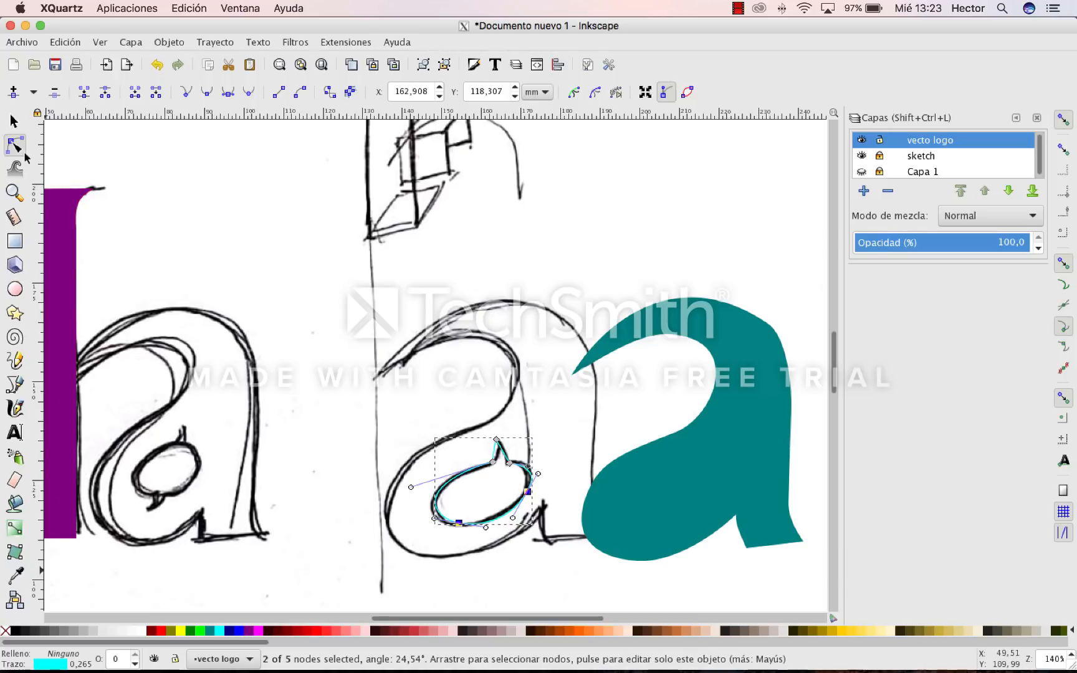
Refine the counter's right curve by raising the tip base's handle and moving the lower-right node to X 171.334, Y 121.741 mm
left_click(13, 193)
left_click(482, 488)
left_click(493, 484)
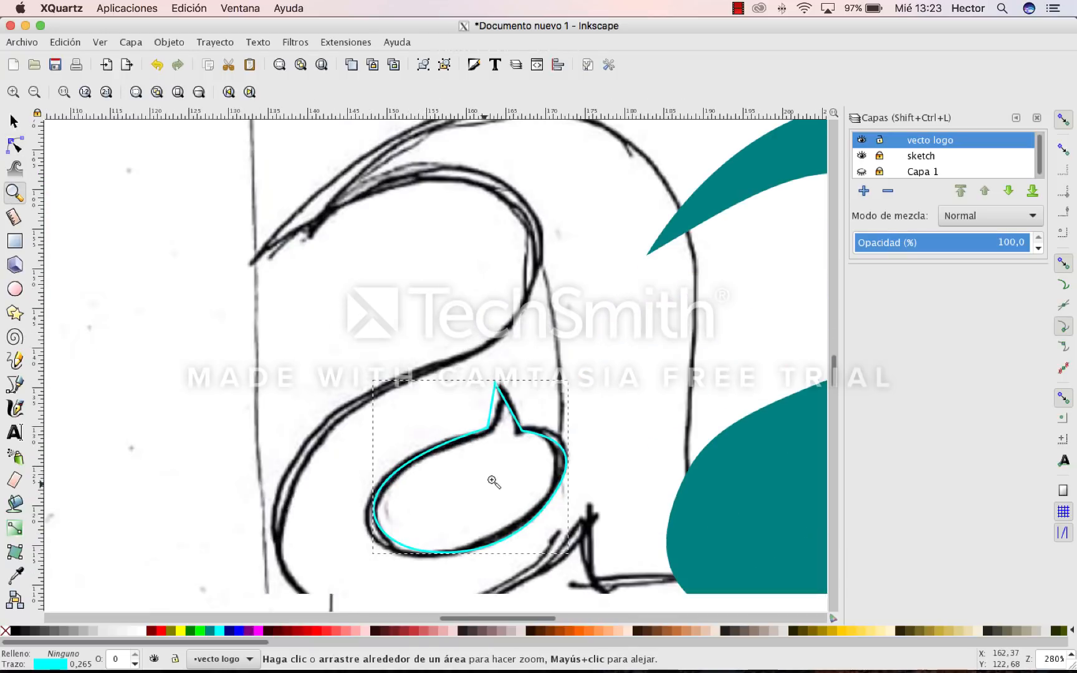
left_click(492, 482)
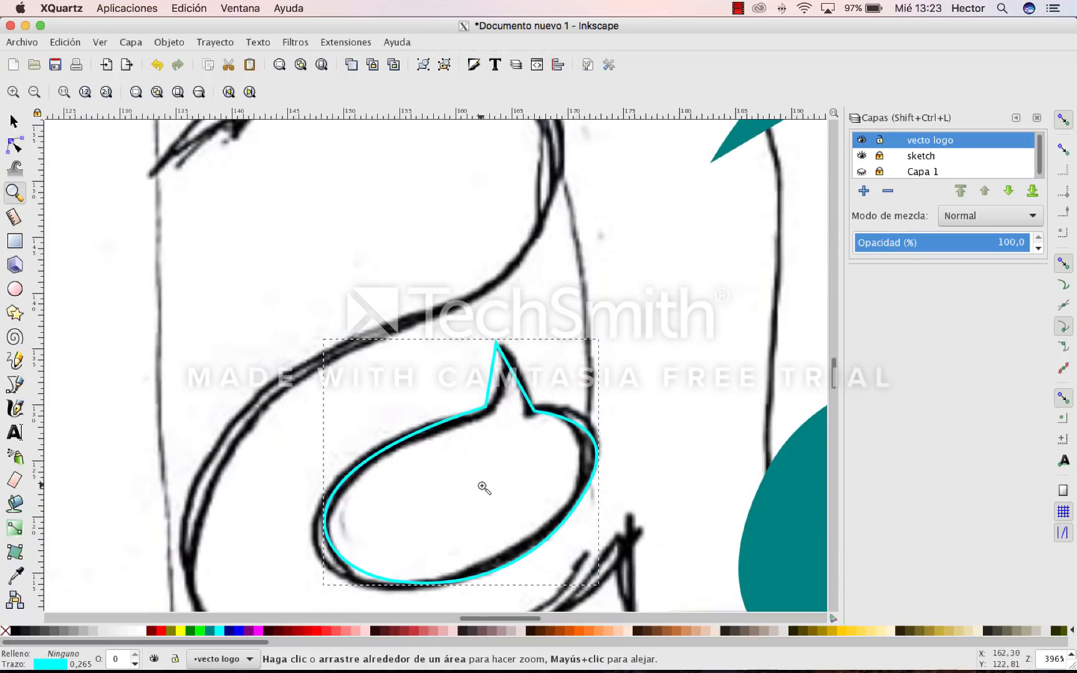
left_click(15, 145)
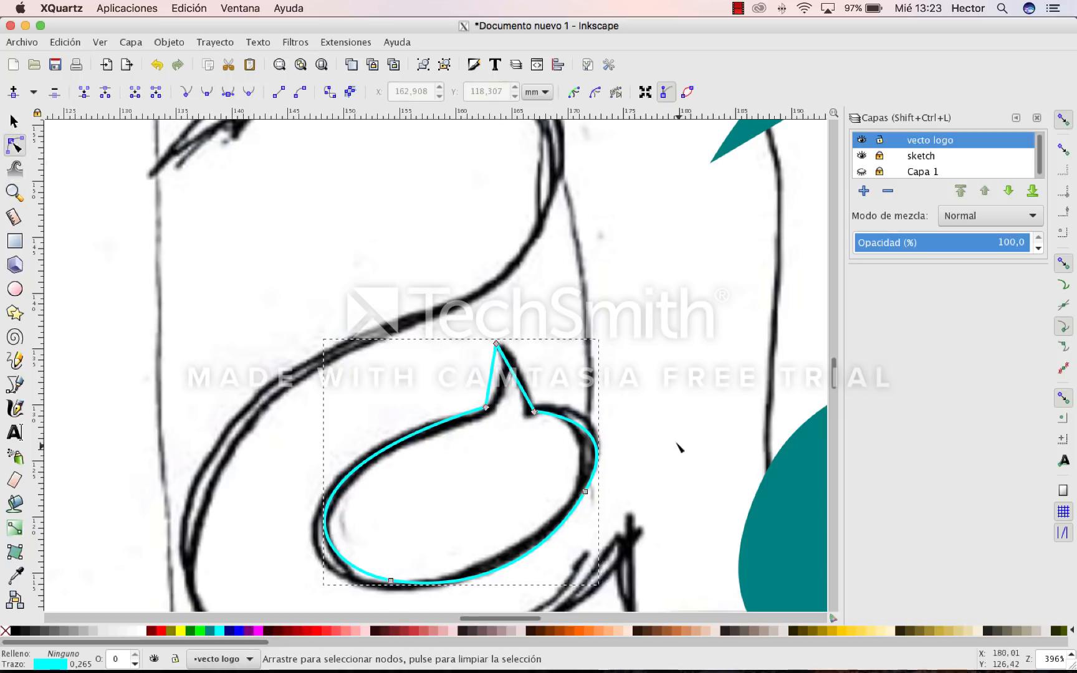
left_click(535, 412)
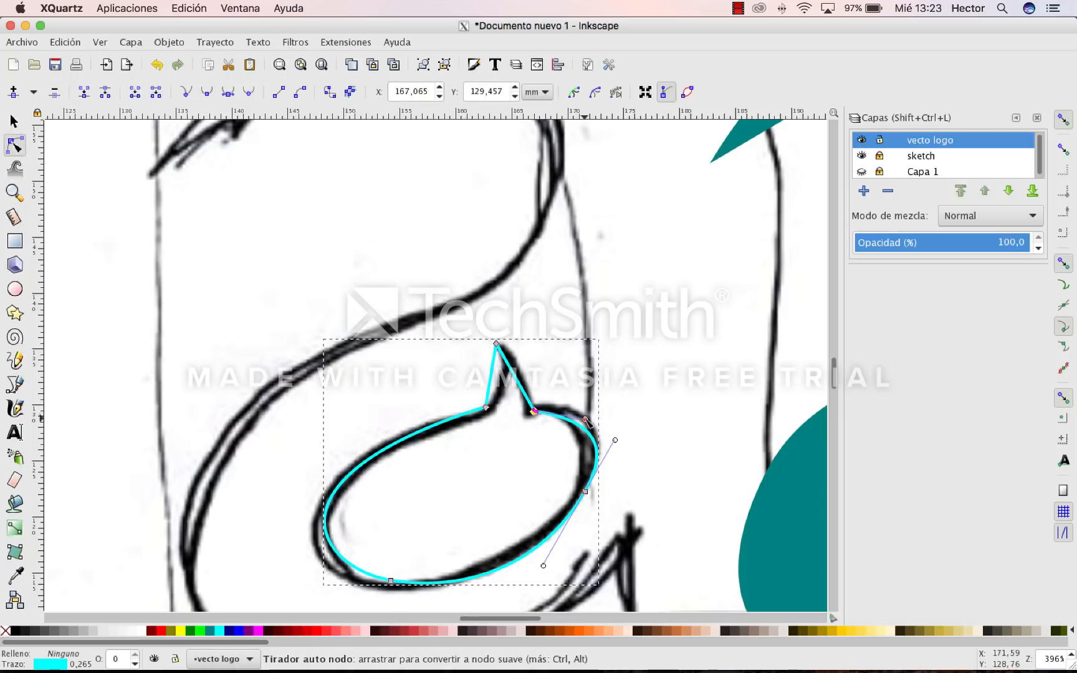
left_click_drag(586, 419, 585, 405)
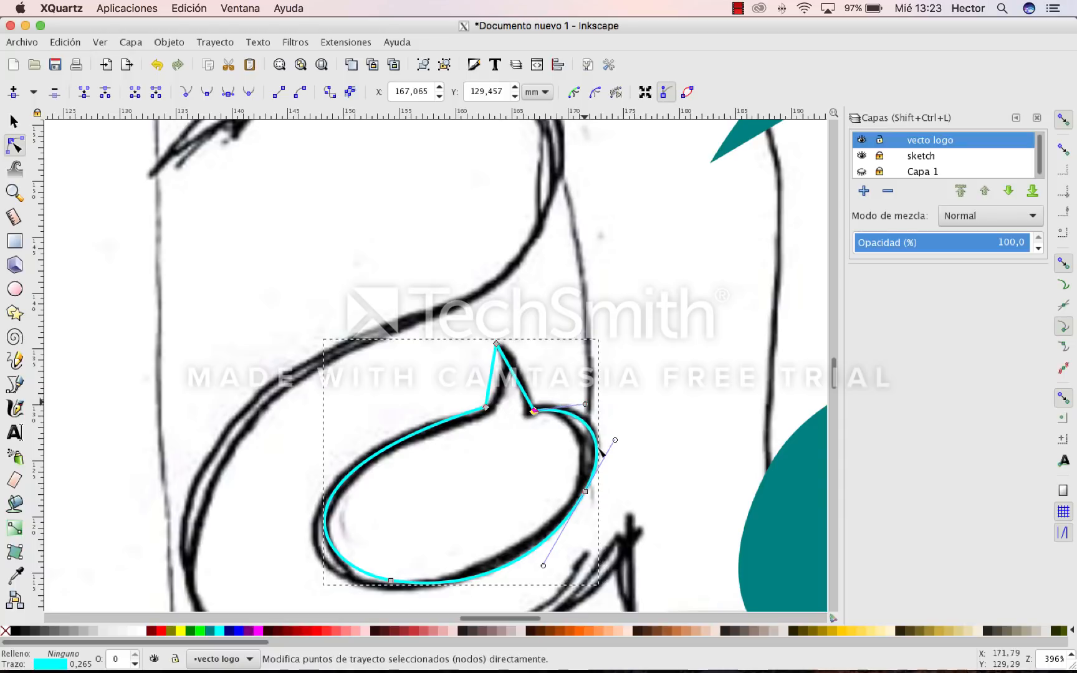
left_click_drag(586, 499, 585, 507)
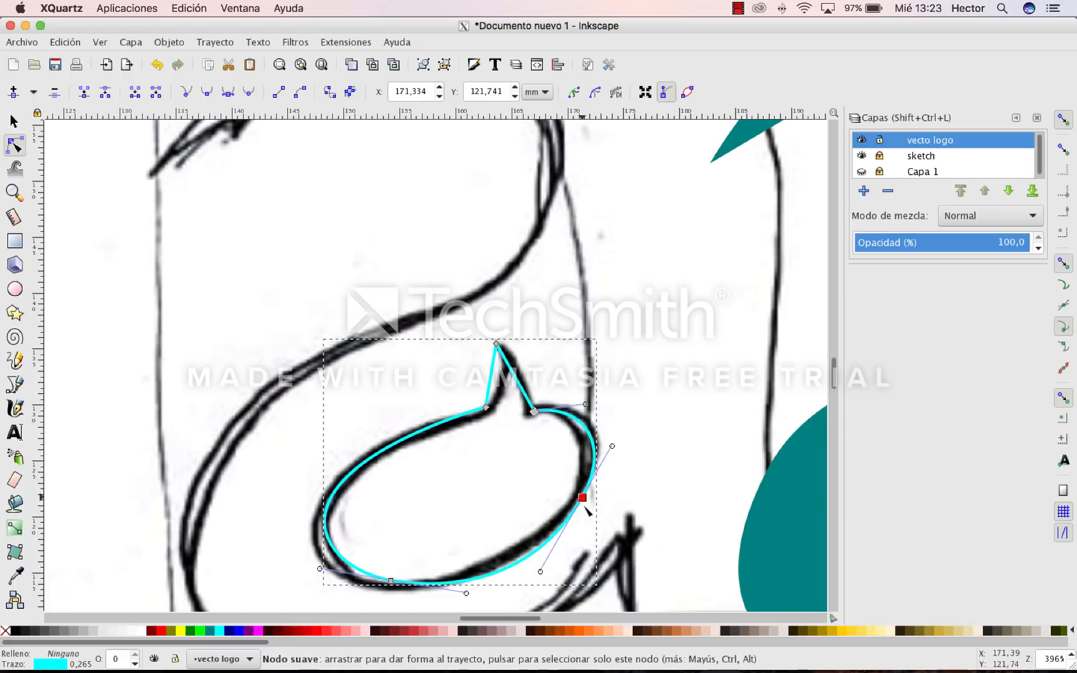
Curve both sides of the counter's pointed tip to follow the sketched spike
mouse_move(520, 380)
left_mouse_down()
mouse_move(527, 372)
mouse_move(499, 381)
mouse_move(535, 389)
left_mouse_up()
left_click(501, 379)
left_click(534, 412)
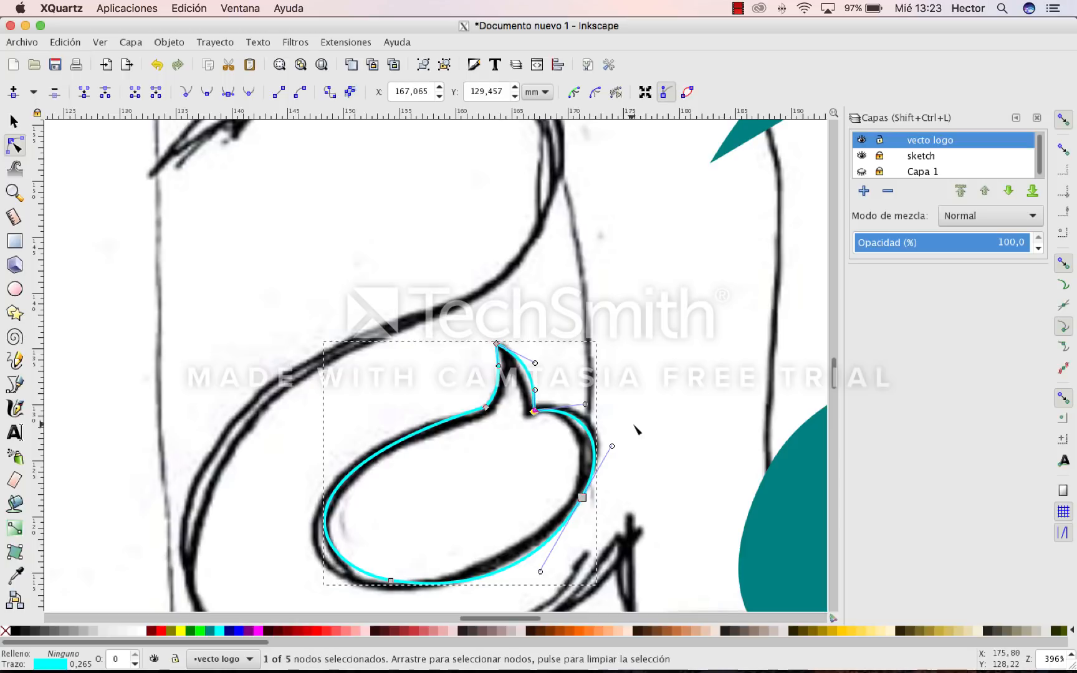
left_click(456, 285)
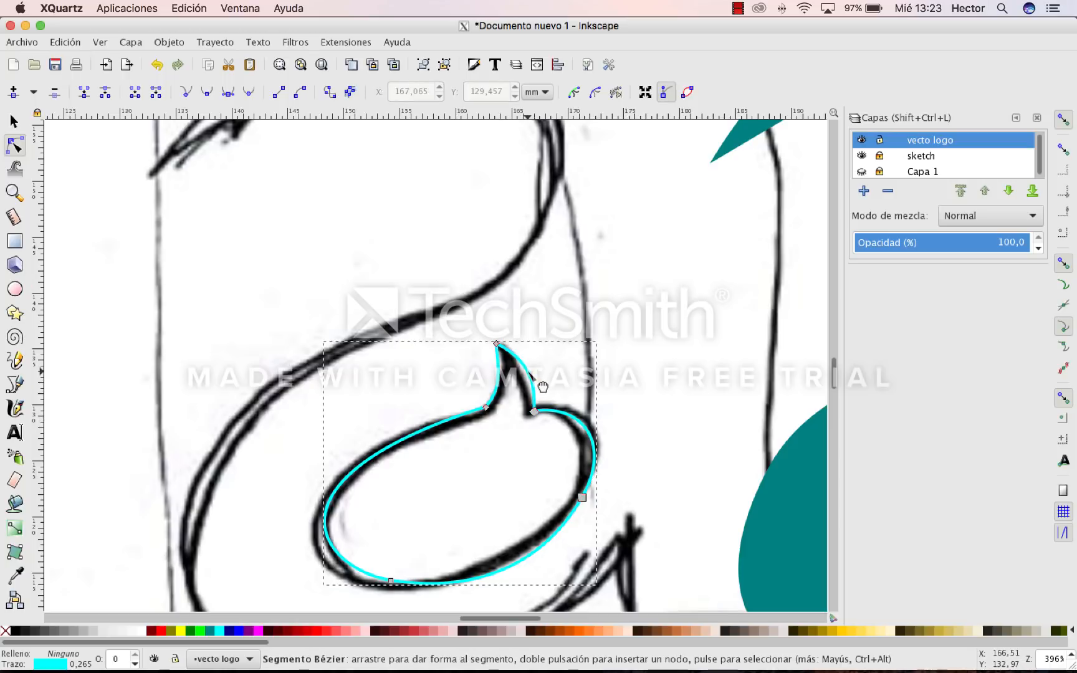
left_click(535, 412)
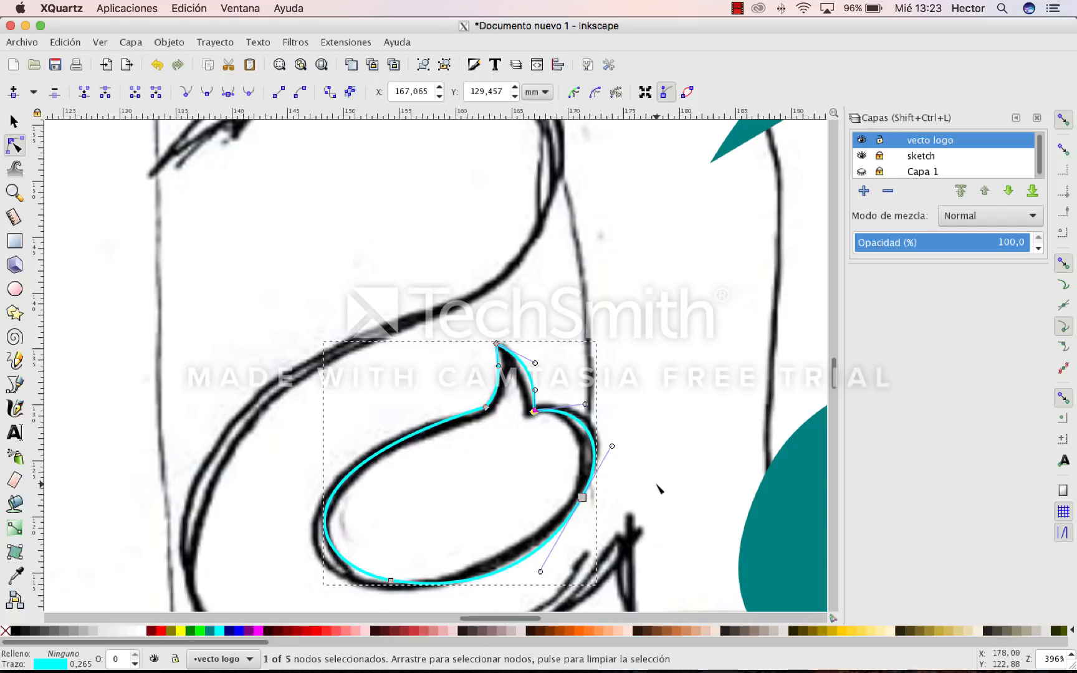
Shorten the right handle of the counter's bottom node slightly and deselect the path
left_click(391, 581)
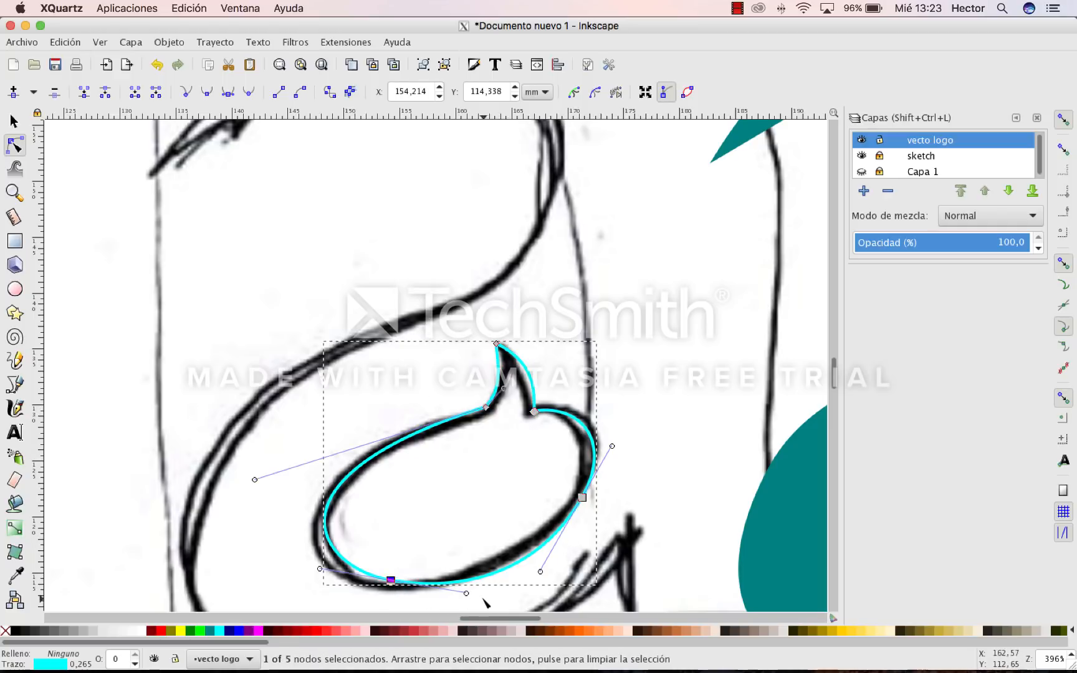
left_click_drag(465, 593, 458, 592)
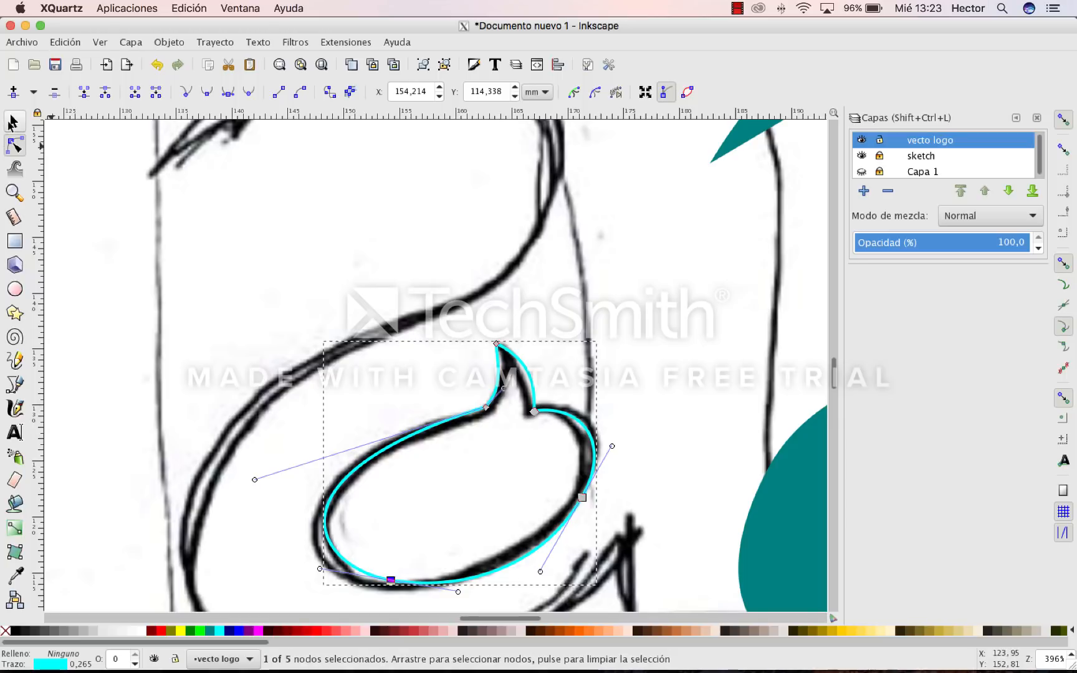
left_click(12, 123)
left_click(328, 222)
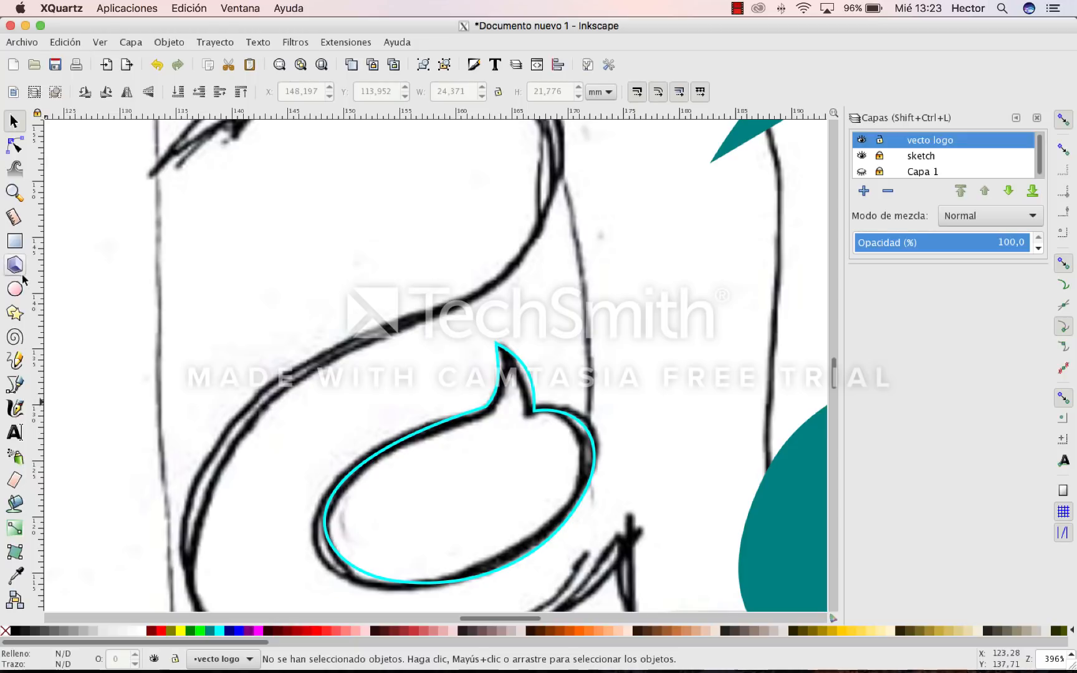
Fill the traced counter shape with orange
left_click(15, 196)
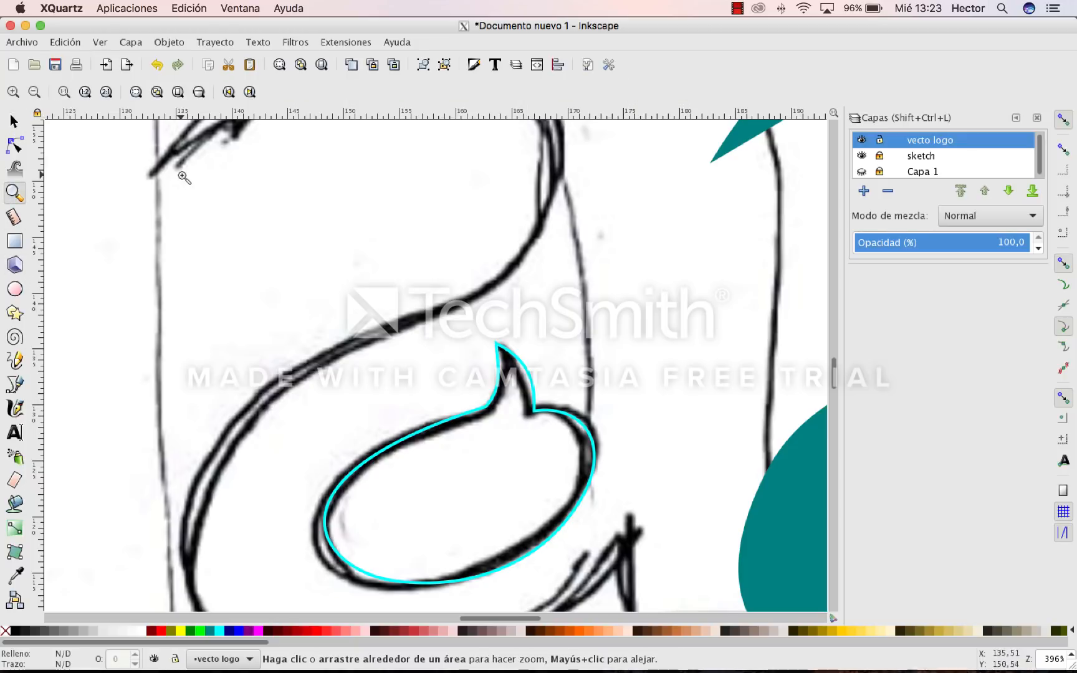
left_click(397, 342, "shift")
left_click(399, 343, "shift")
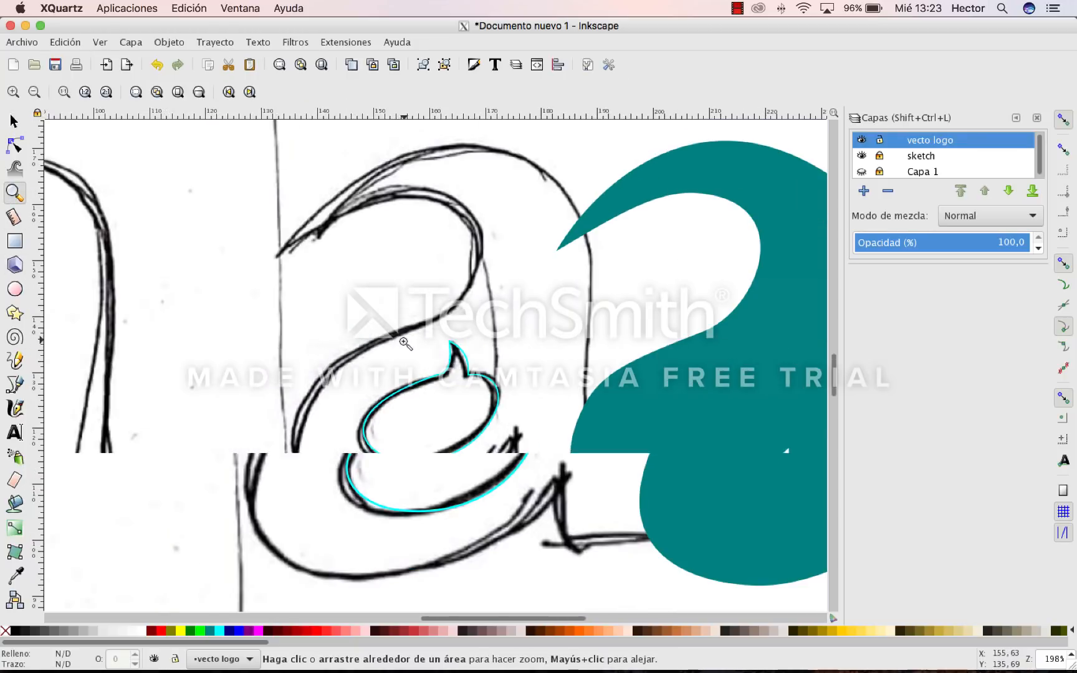
left_click(399, 342, "shift")
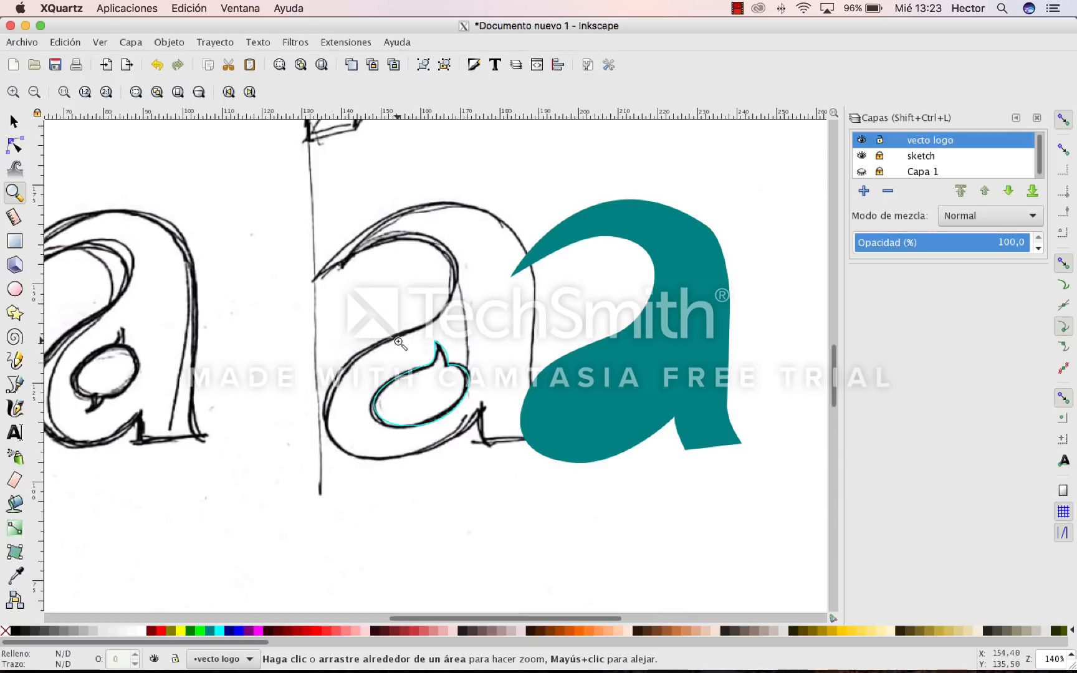
left_click(14, 123)
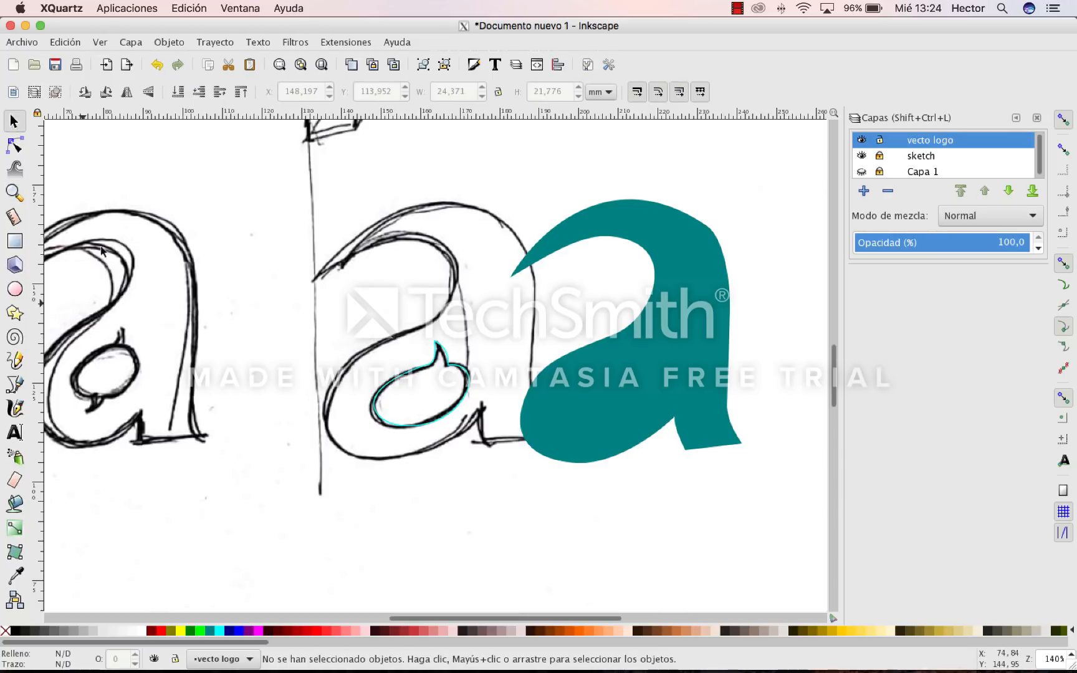
left_click(449, 371)
left_click(570, 631)
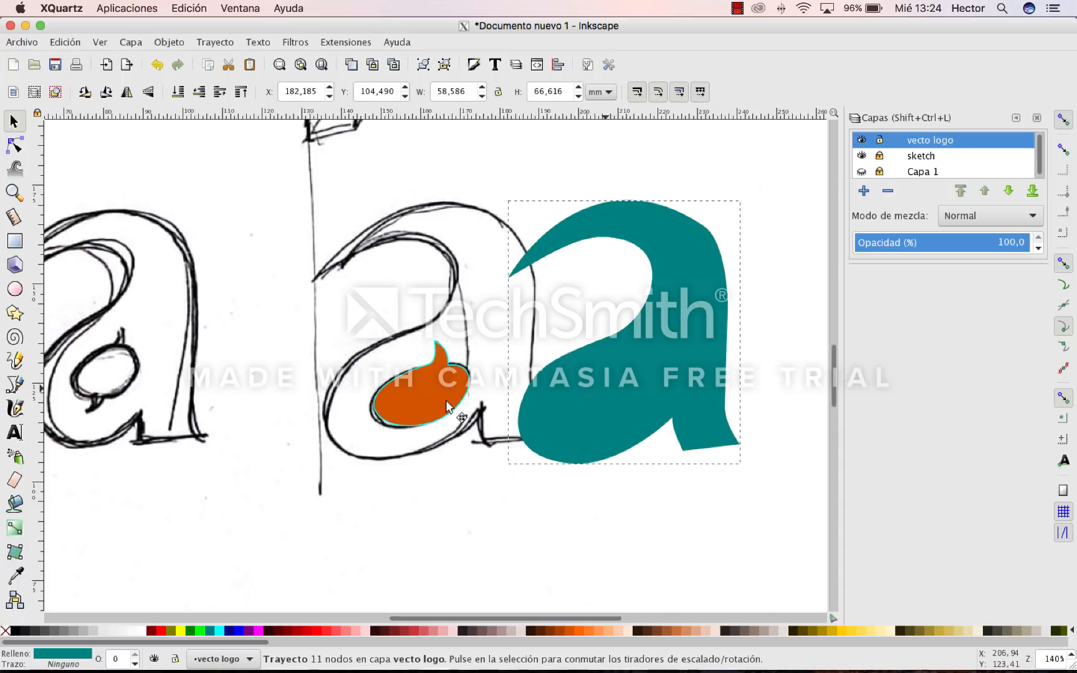
Move the teal "a" back over its sketch to about X 132.859, Y 105.624 mm, around the orange counter
left_click_drag(616, 393, 453, 405)
left_click_drag(522, 404, 483, 395)
left_click(424, 394)
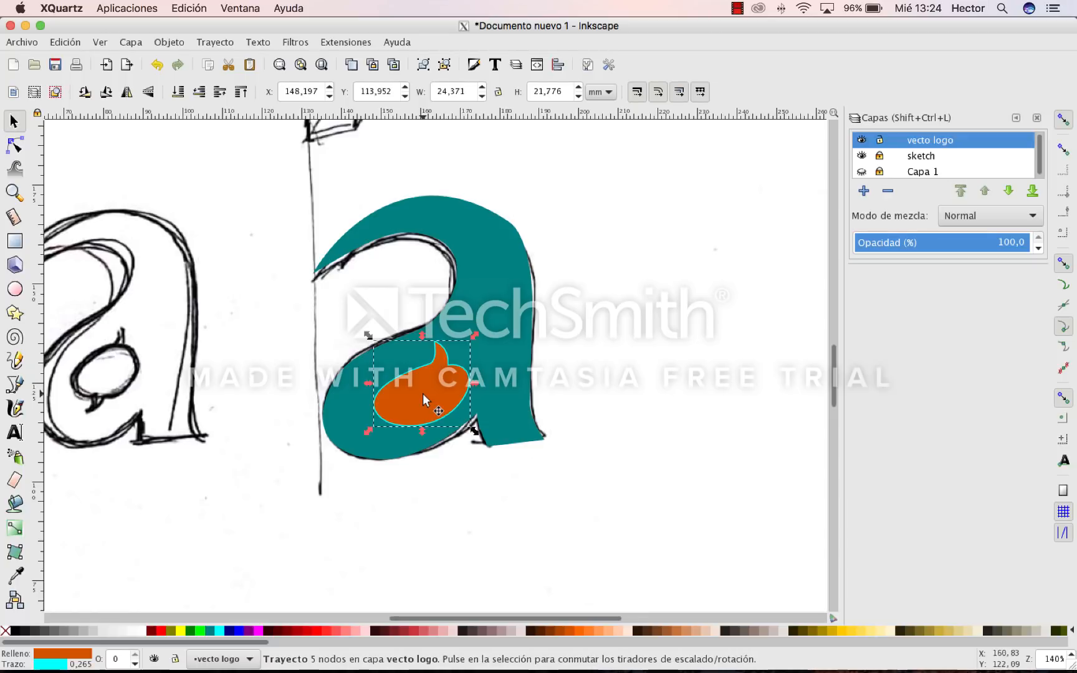
left_click(489, 292)
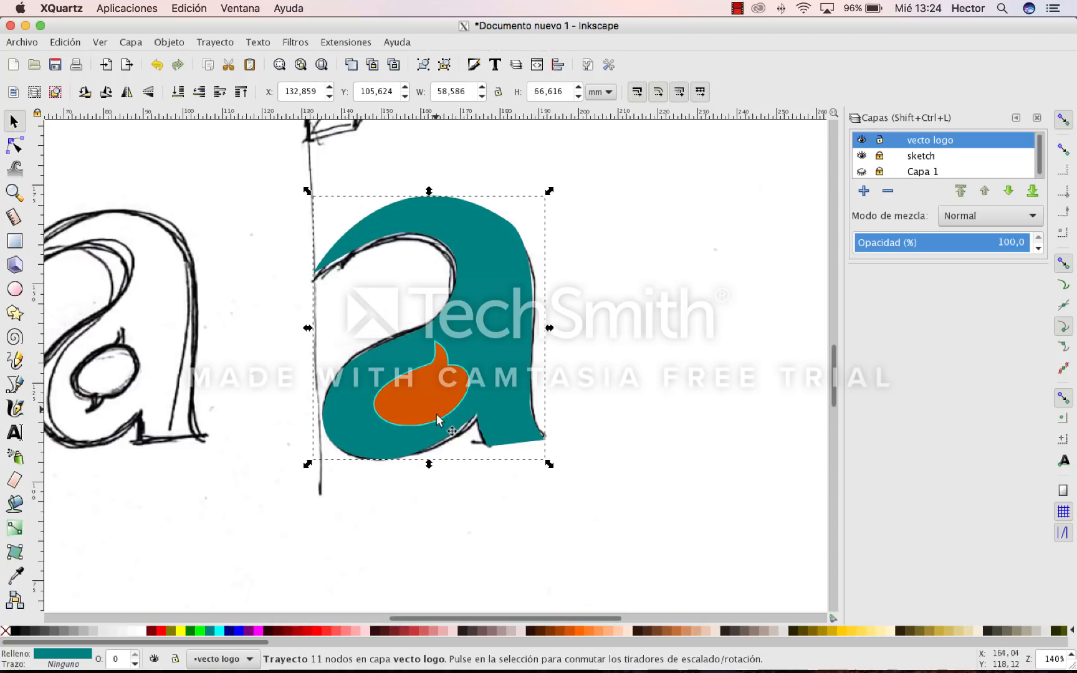
left_click(612, 404)
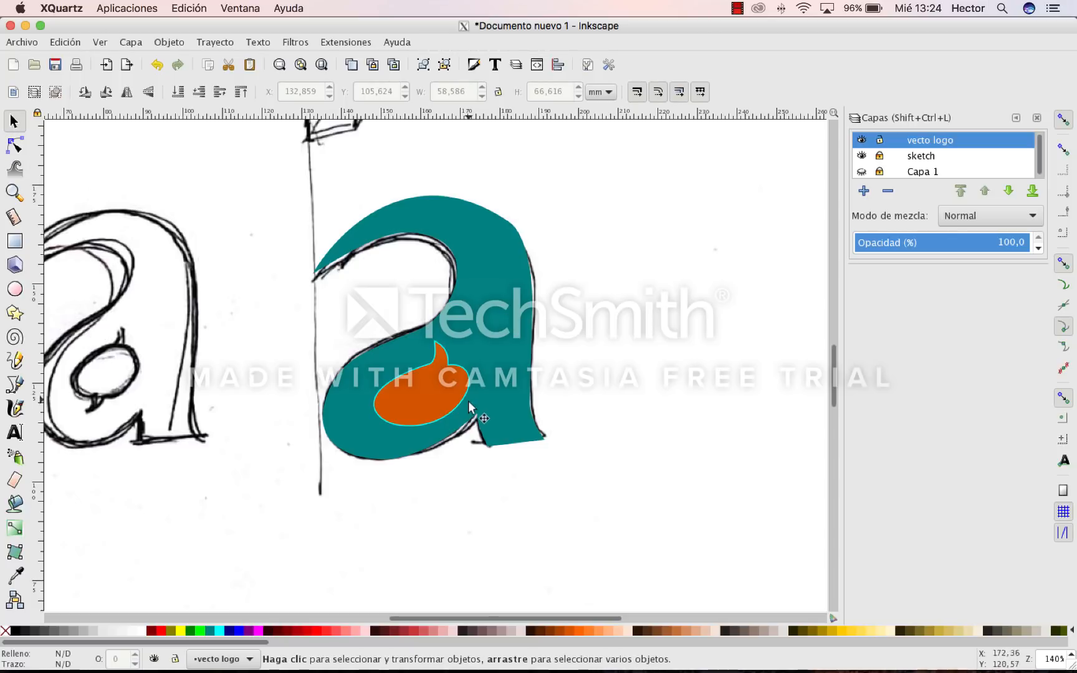
Subtract the orange counter from the teal "a" with Difference and move the result right to about X 166.309, Y 104.301 mm
left_click(448, 406)
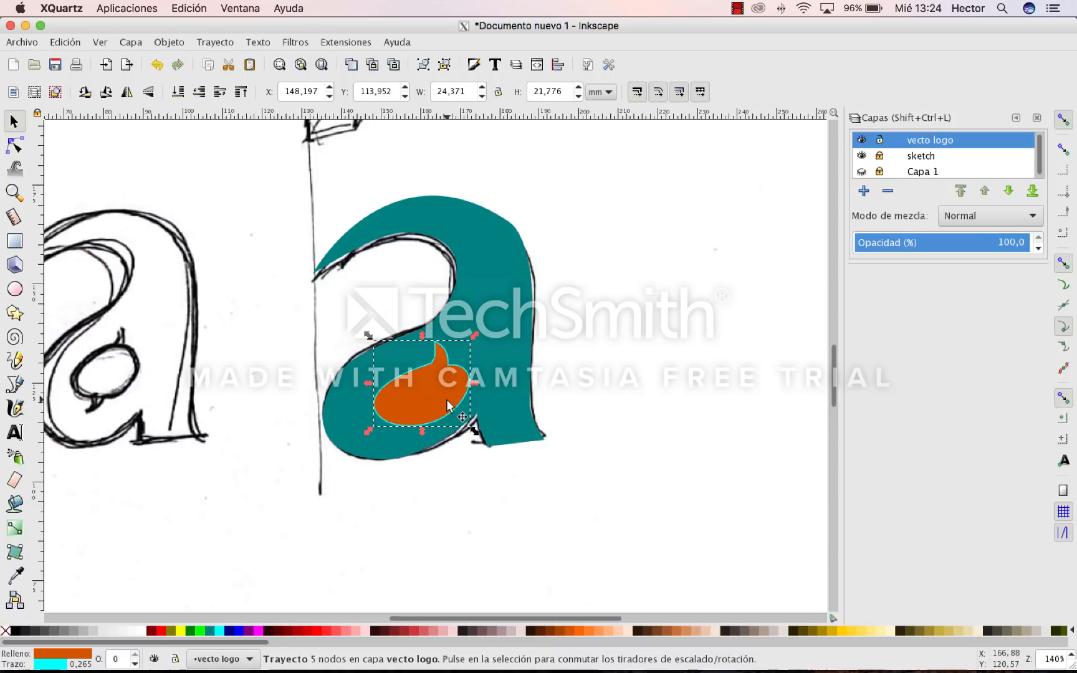
left_click(506, 336, "shift")
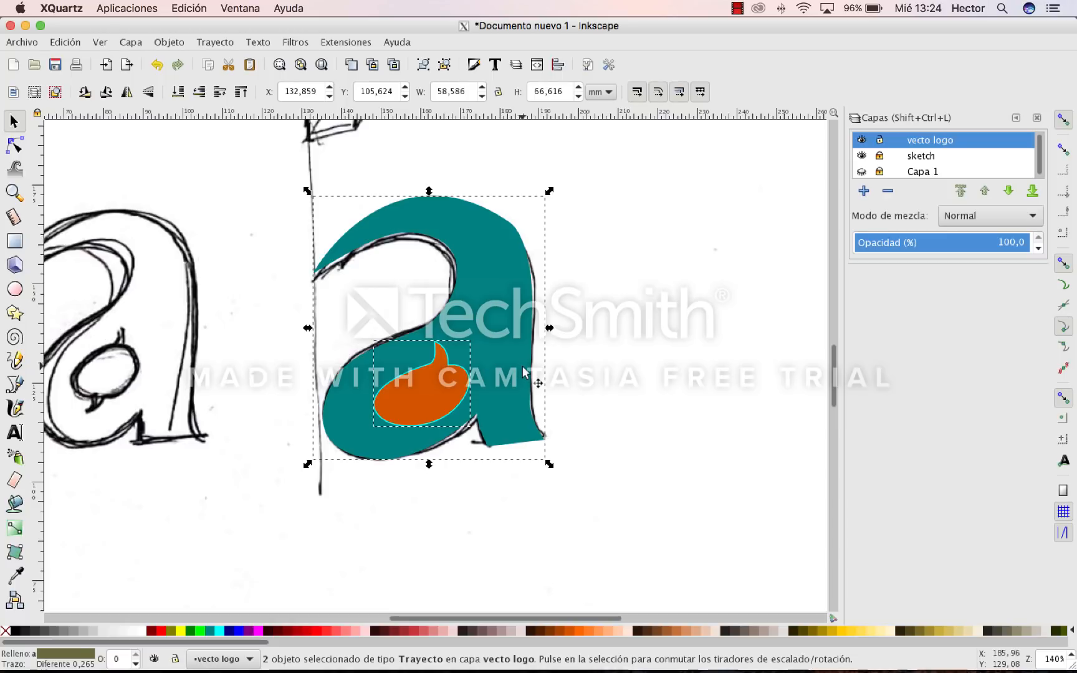
left_click(210, 43)
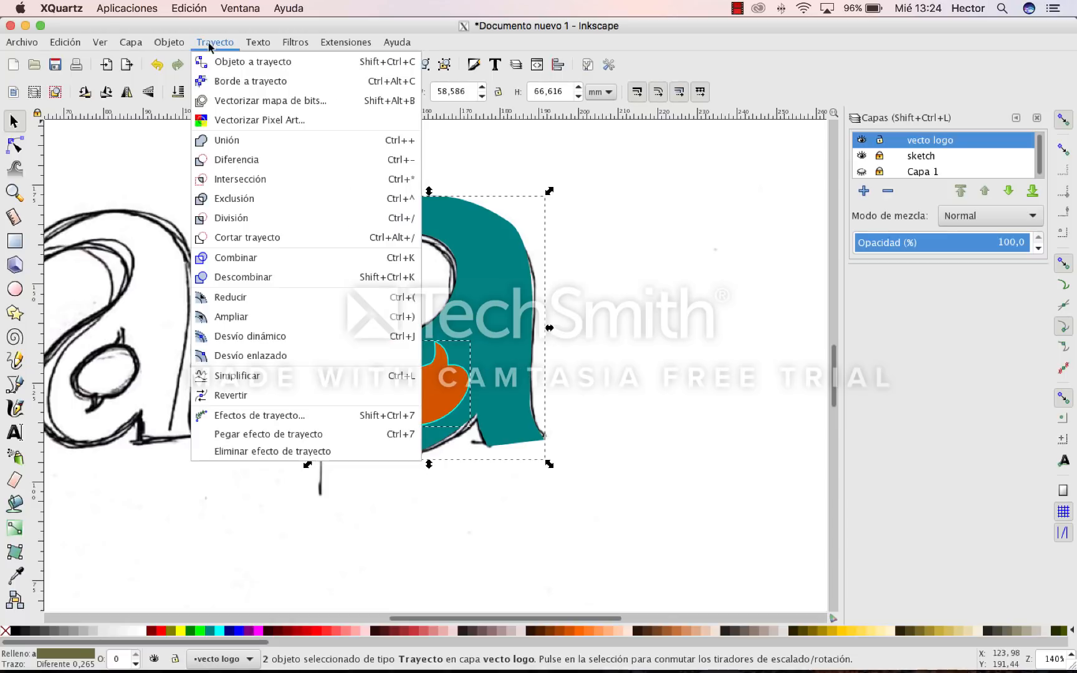
left_click(237, 160)
left_click_drag(519, 366, 606, 365)
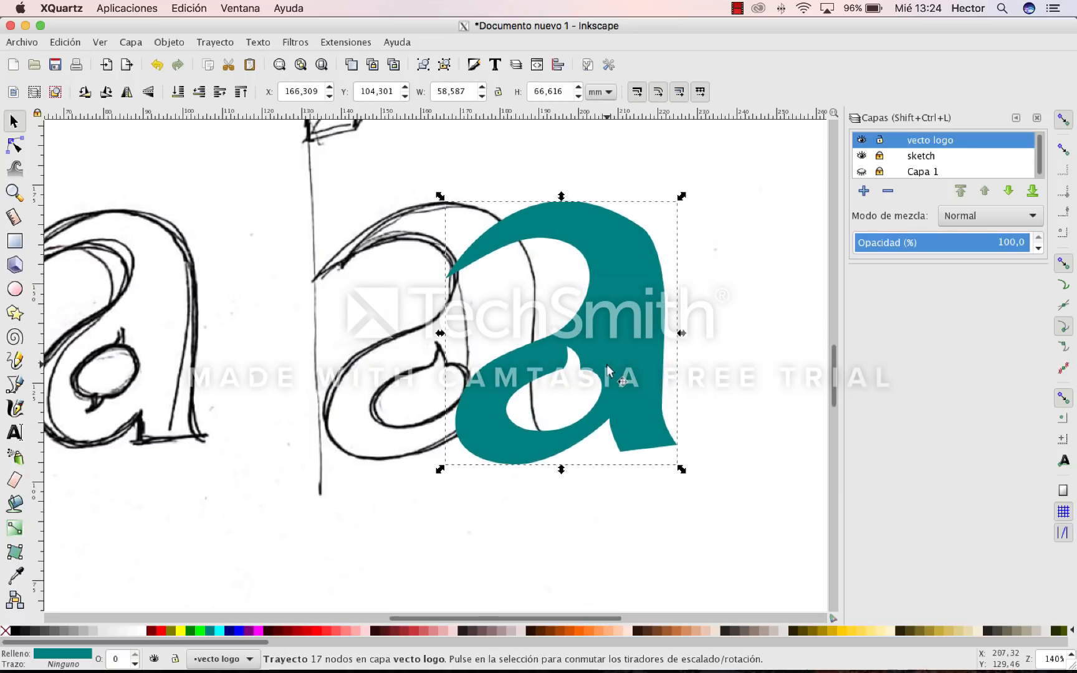
Undo the last move of the teal "a" and place it against the purple stem at about X 51.594, Y 109.026 mm
key("ctrl+z")
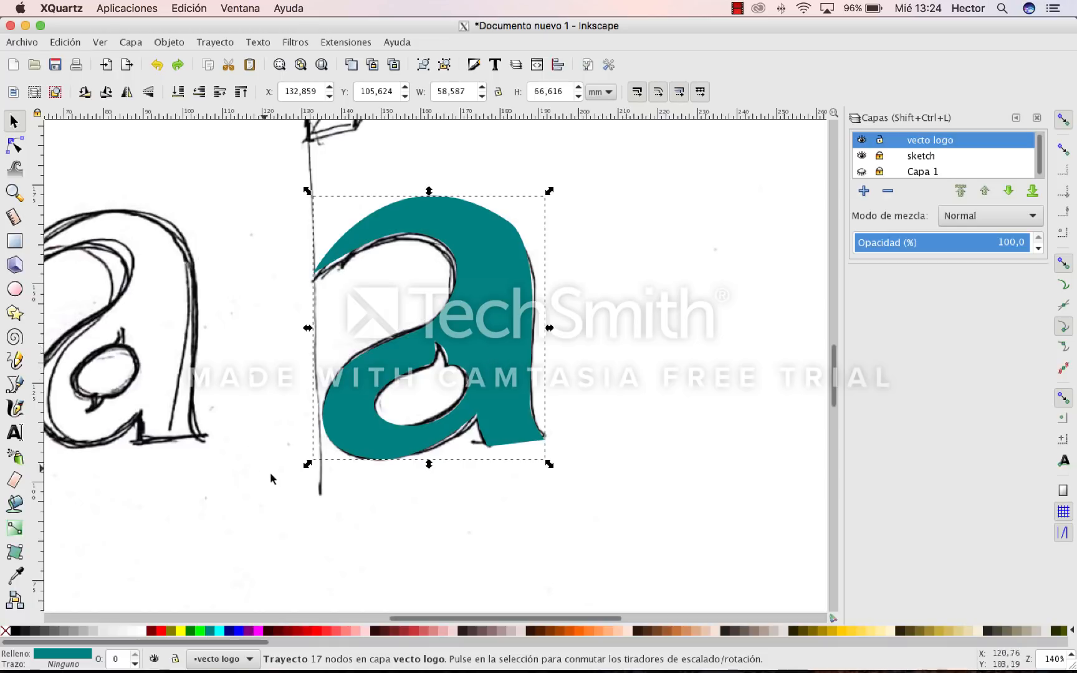
scroll(349, 493, "left", 6)
scroll(349, 493, "up", 1)
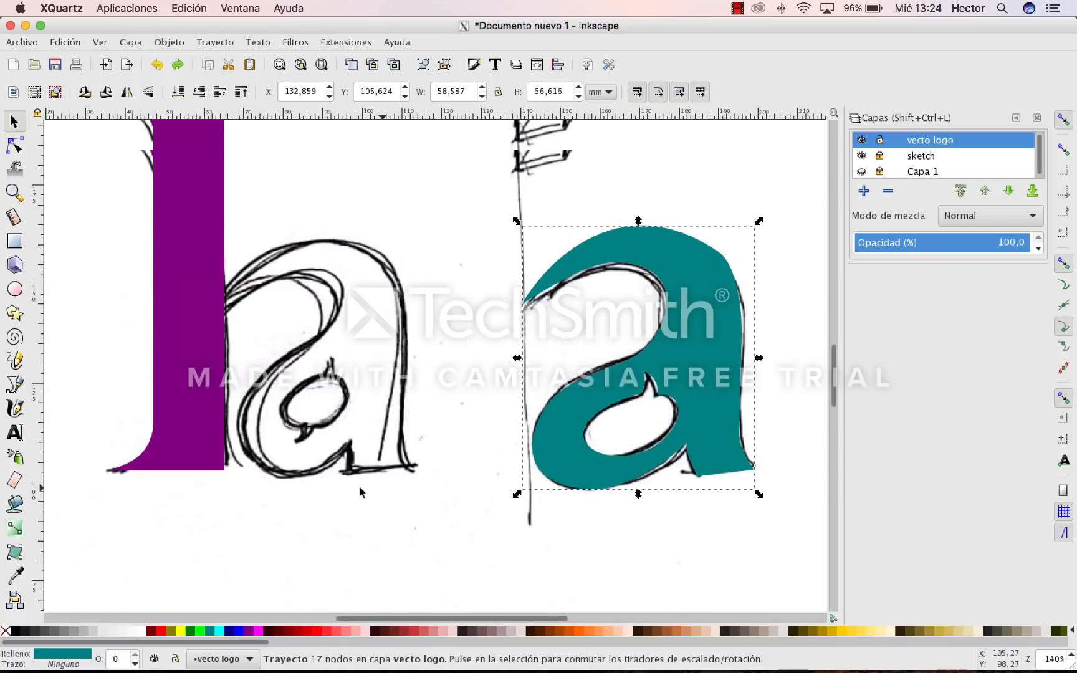
mouse_move(673, 349)
left_mouse_down()
mouse_move(407, 329)
mouse_move(396, 312)
left_mouse_up()
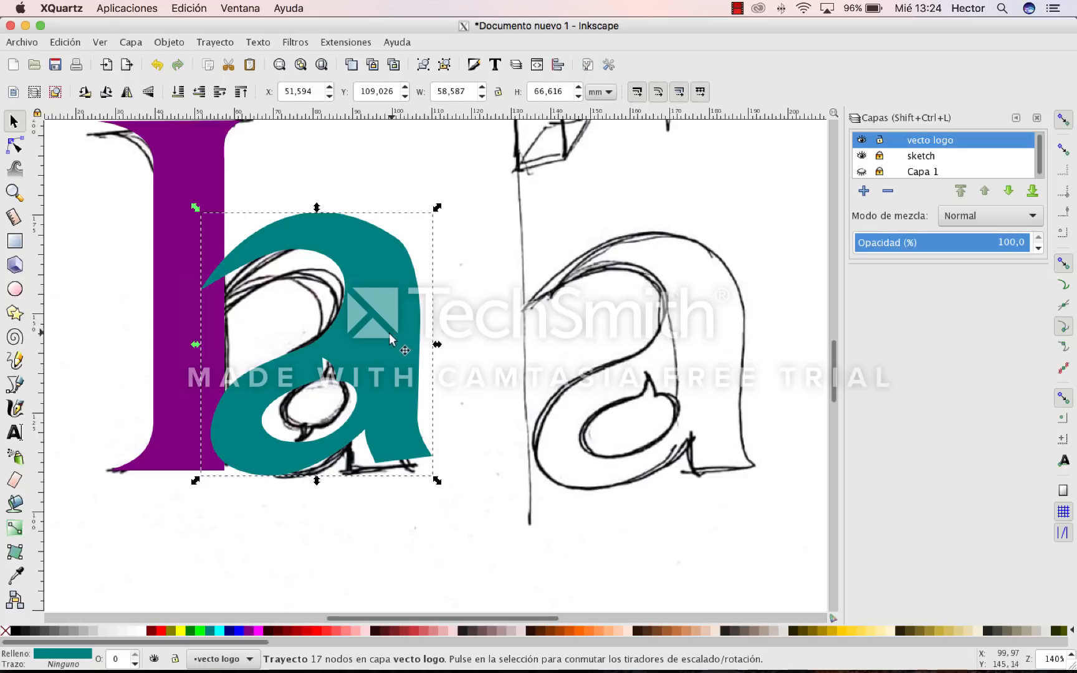
left_click(456, 257)
left_click(404, 262)
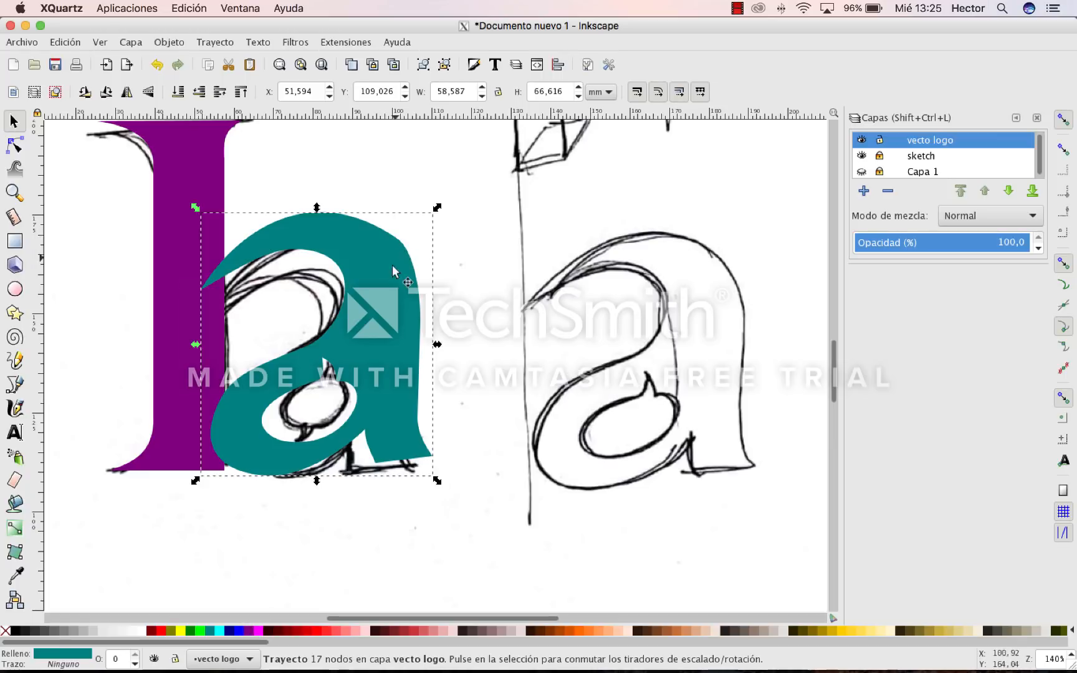
Adjust the left handle of the upper-right outer node on the teal "a" to smooth its shoulder, and deselect the path
left_click(14, 145)
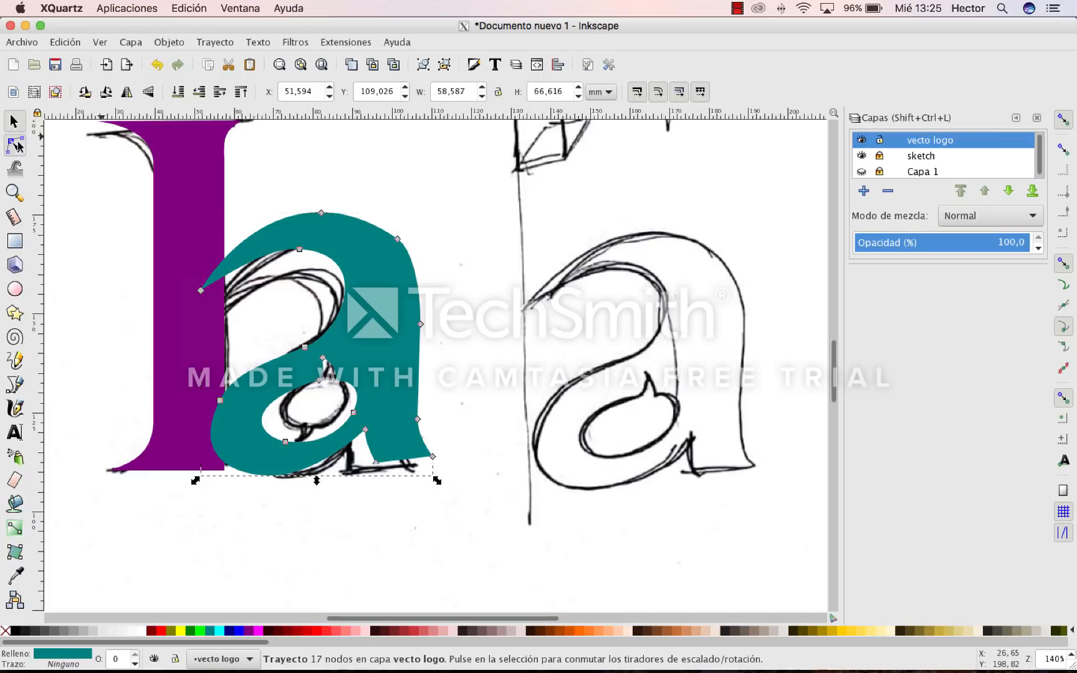
left_click(398, 240)
left_click_drag(368, 218, 363, 213)
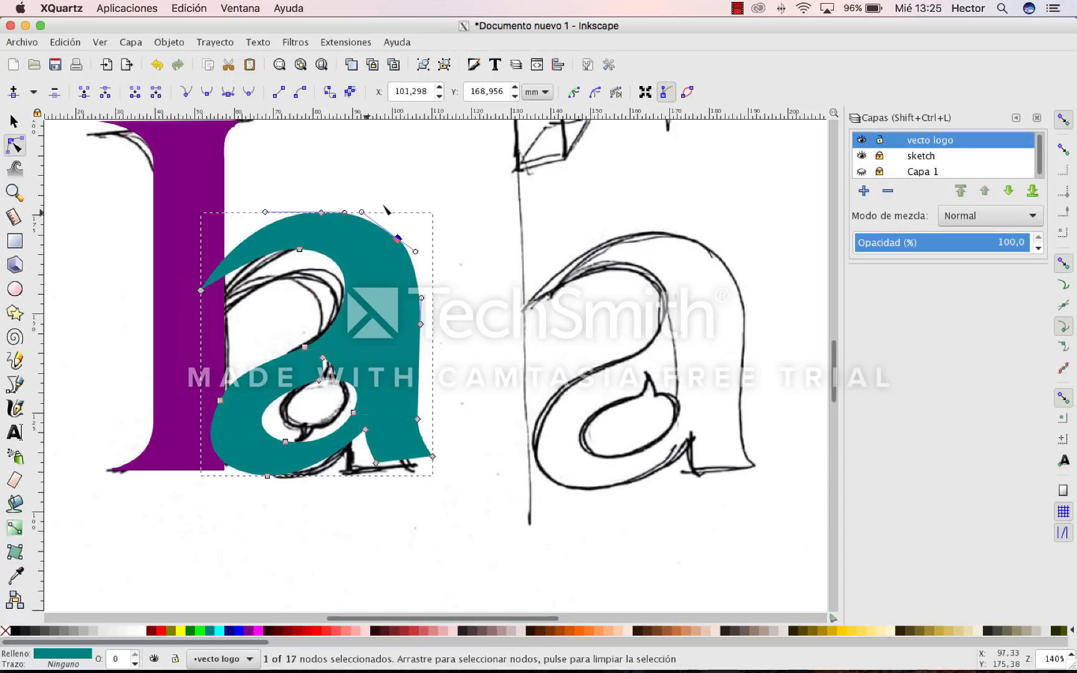
key("Escape")
key("Escape")
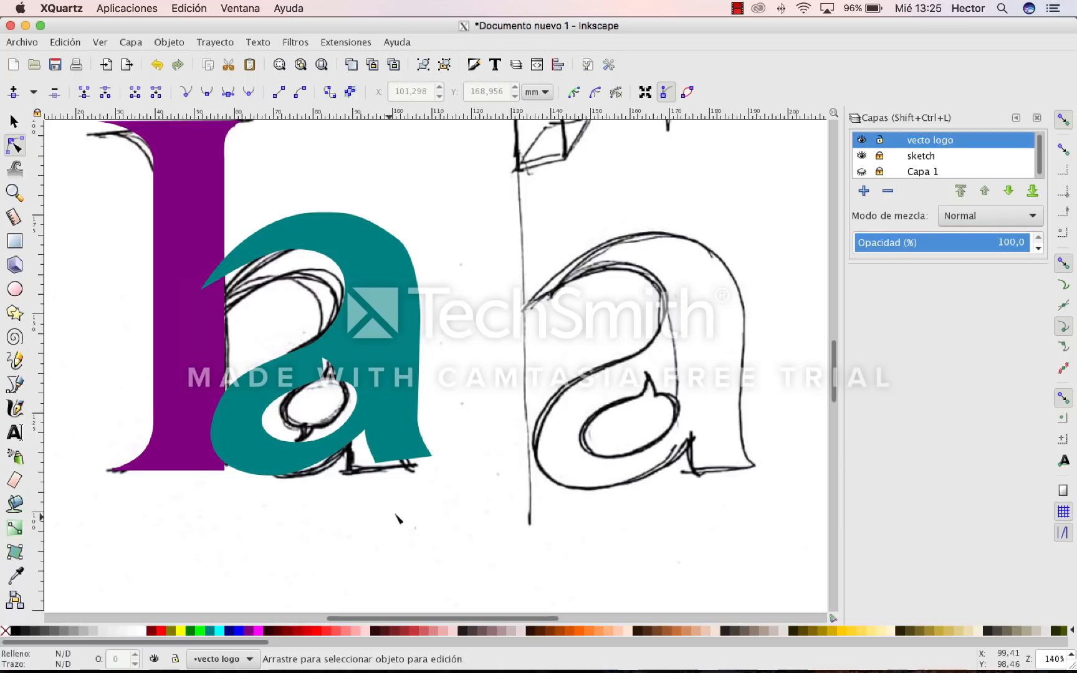
Hide the sketch layer and nudge the teal "a" left to about X 50.460, Y 108.648 mm
left_click(14, 122)
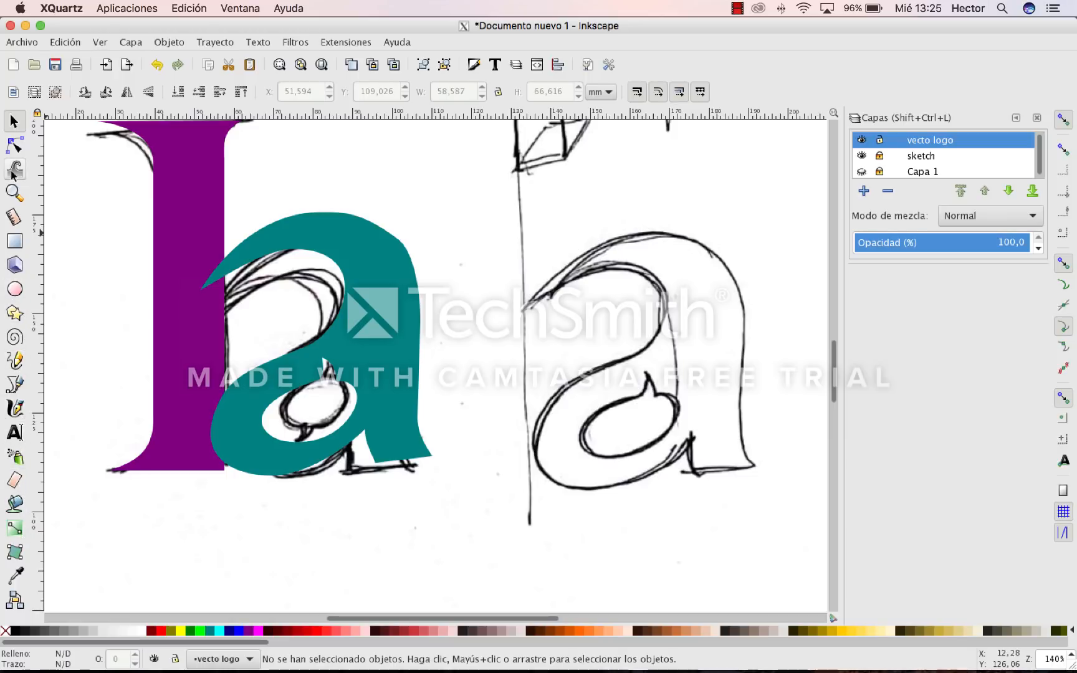
left_click(15, 192)
left_click(678, 298, "shift")
left_click(655, 305, "shift")
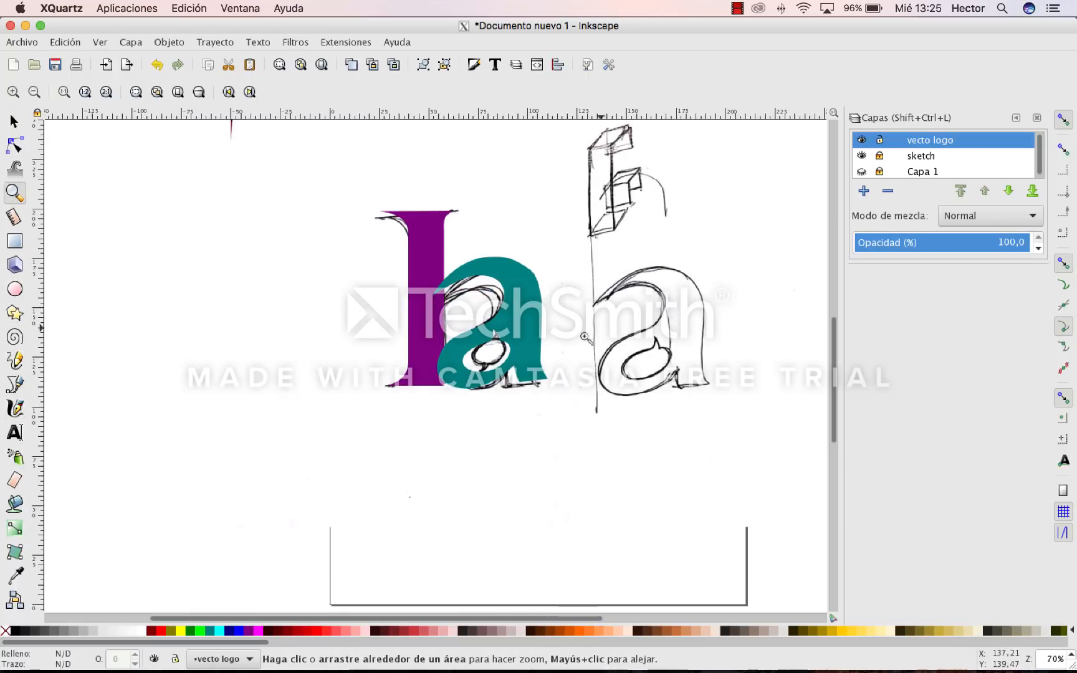
left_click(13, 121)
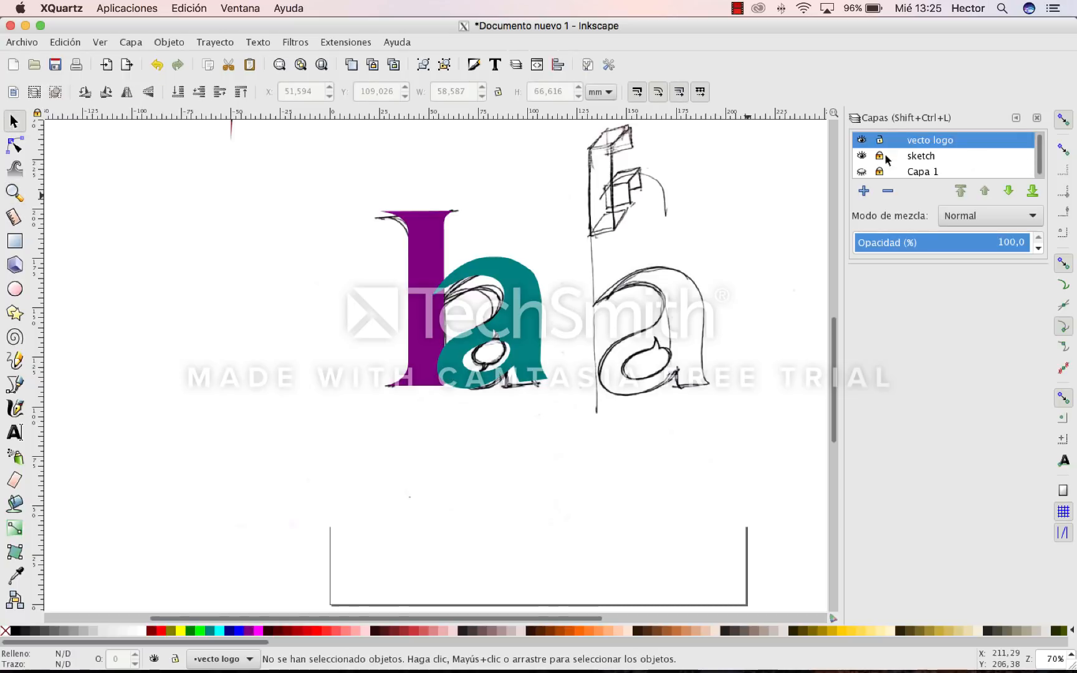
left_click(861, 156)
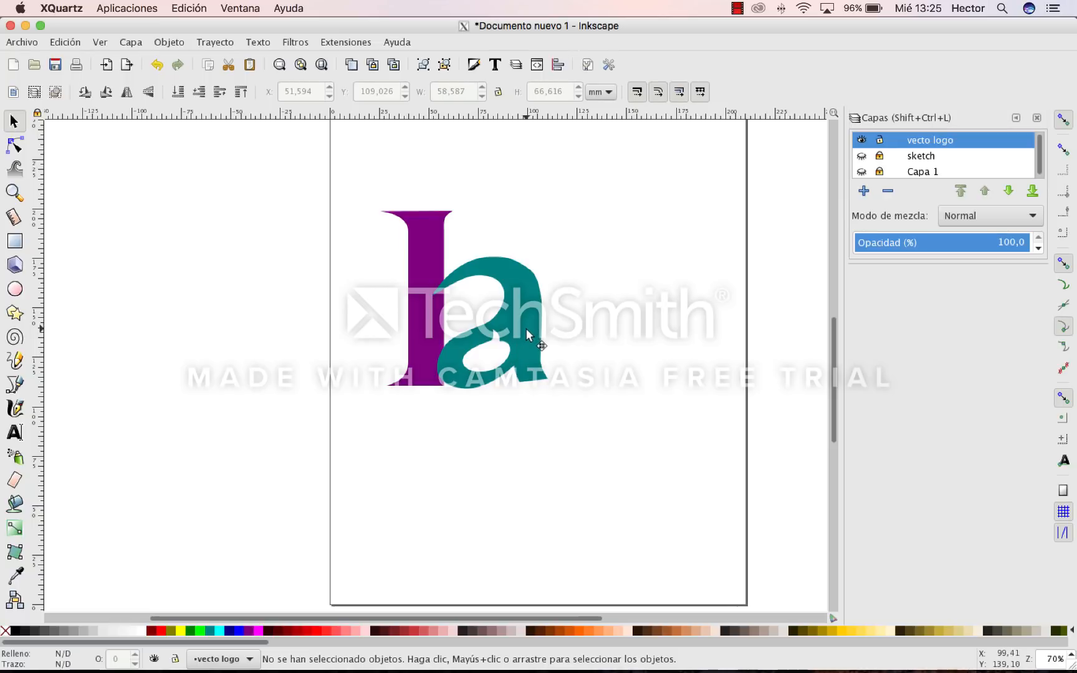
left_click_drag(527, 329, 524, 331)
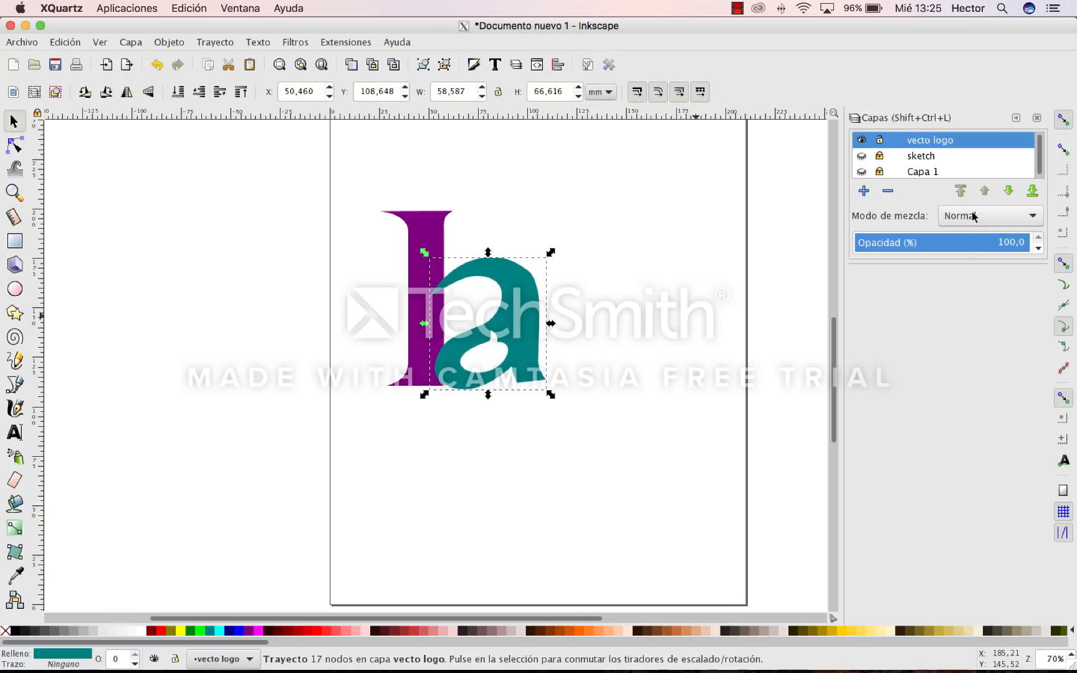
left_click(920, 158)
right_click(920, 158)
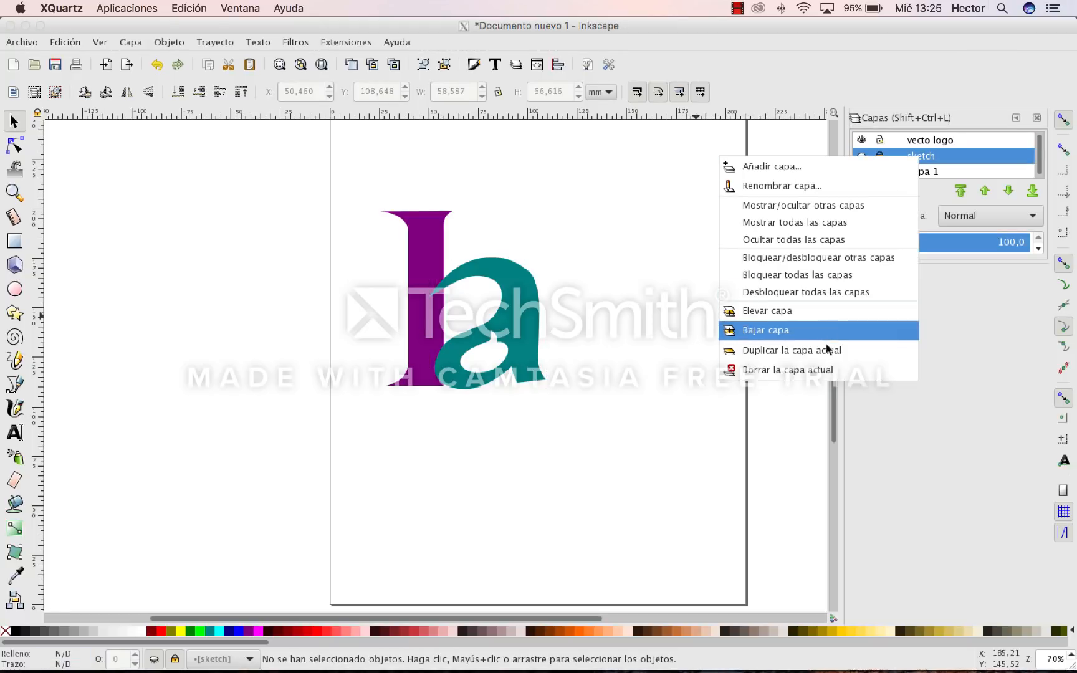
left_click(598, 341)
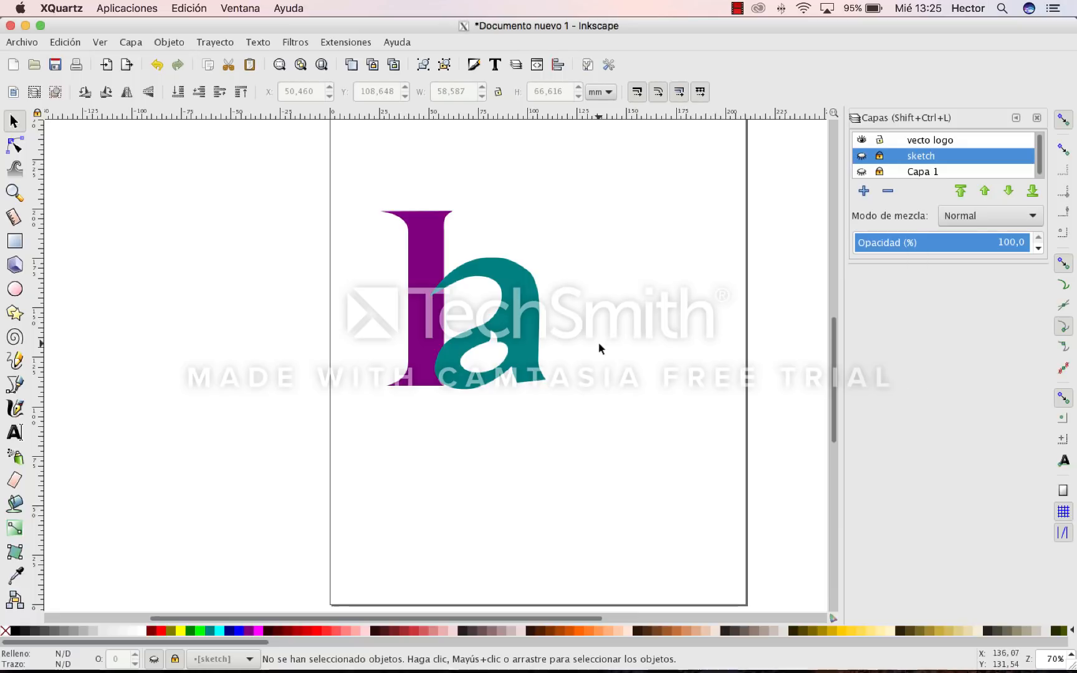
Move the teal "a" further over the purple stem to about X 48.948, Y 109.026 mm and deselect it
left_click(525, 331)
left_click_drag(525, 327, 521, 328)
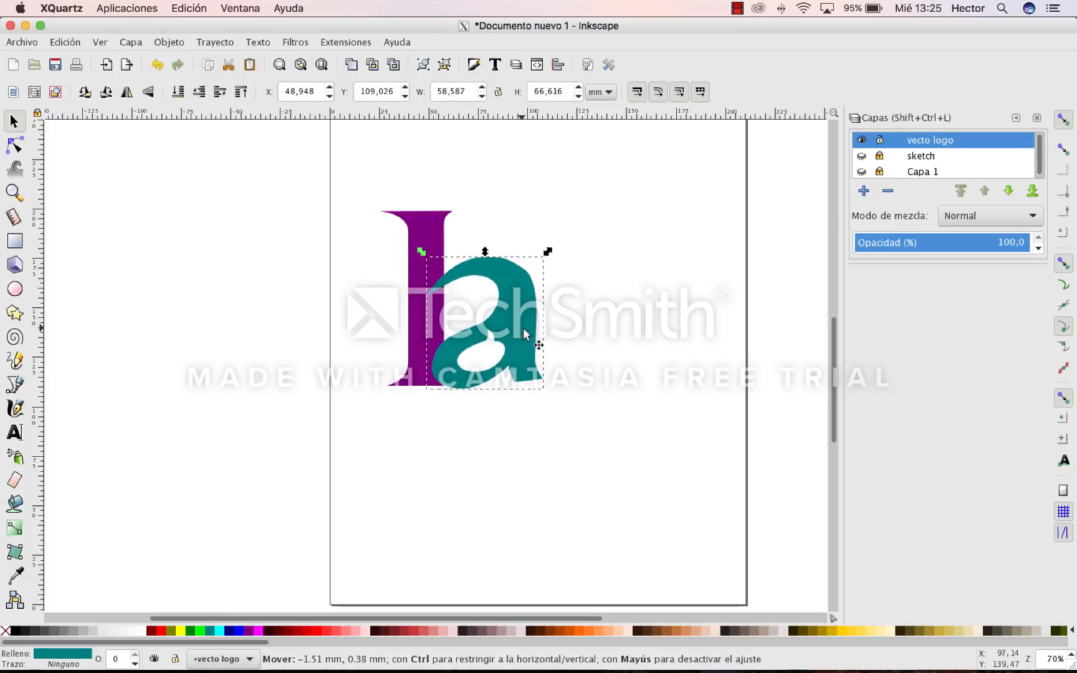
left_click(601, 327)
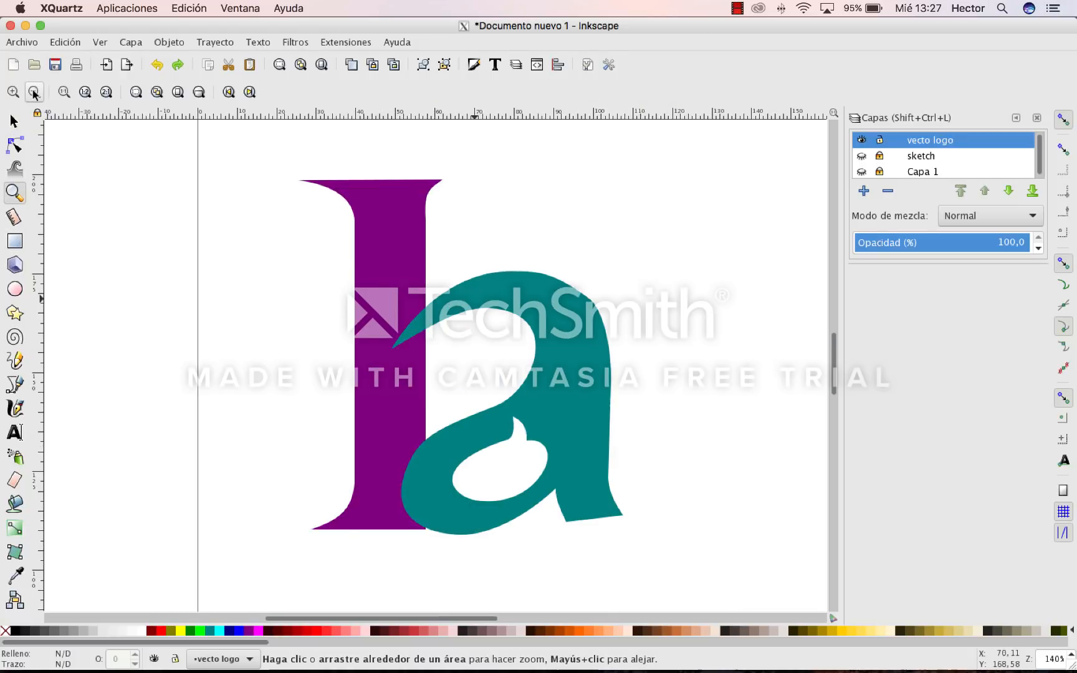
Move both letters together toward the page centre, to about X 67.207, Y 106.353 mm, and deselect them
left_click(34, 91)
left_click(34, 91)
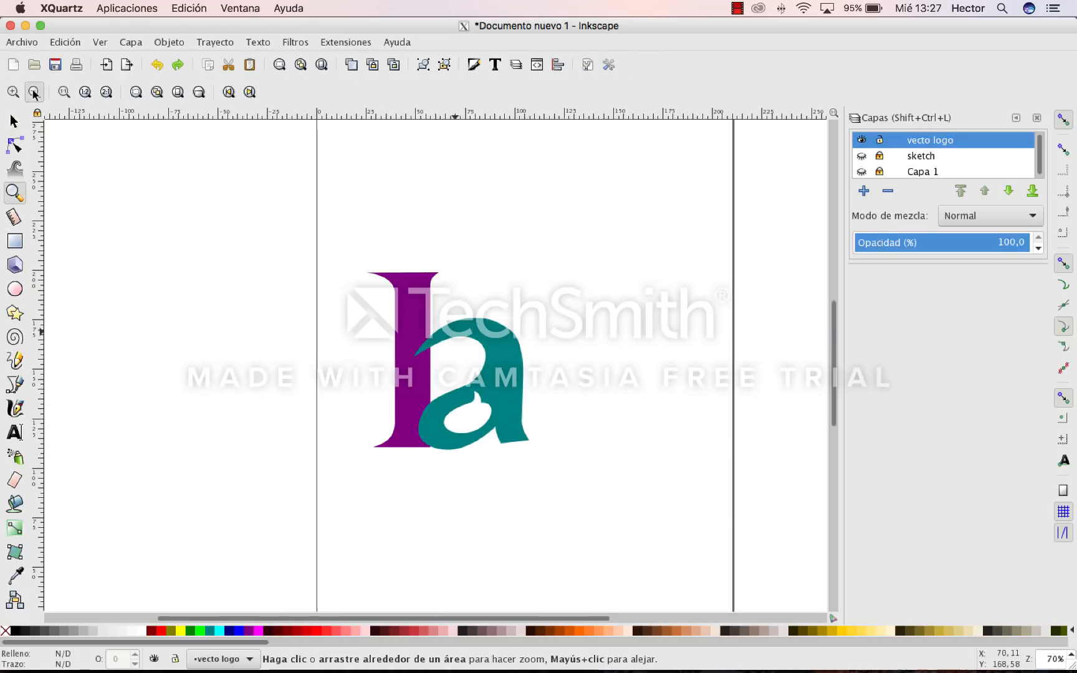
left_click(34, 92)
left_click(14, 120)
left_click_drag(320, 266, 610, 511)
left_click_drag(512, 384, 570, 382)
left_click(620, 389)
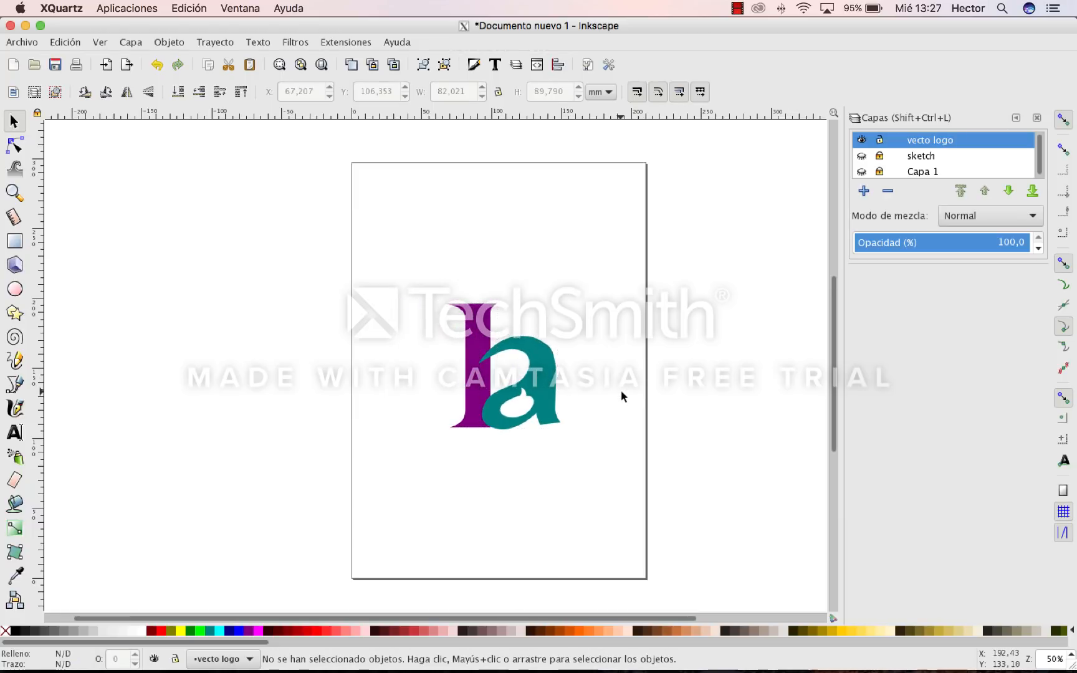
Select both letters and start saving the document under a new name, with Cairo PNG (*.png) as the file format
left_click_drag(400, 272, 624, 493)
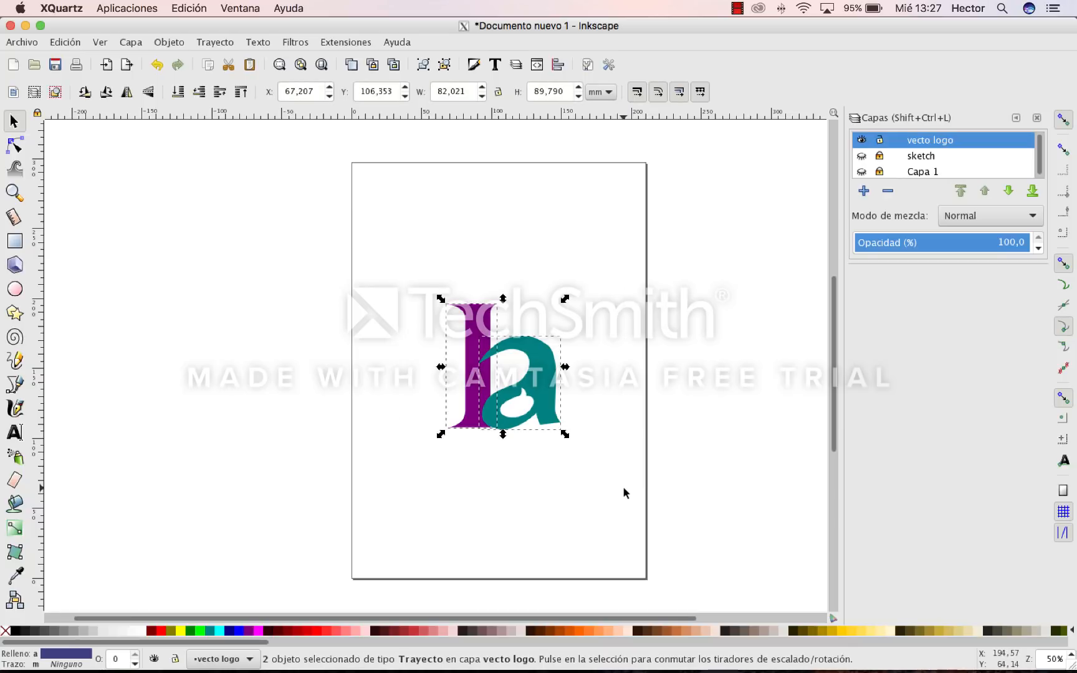
left_click(19, 42)
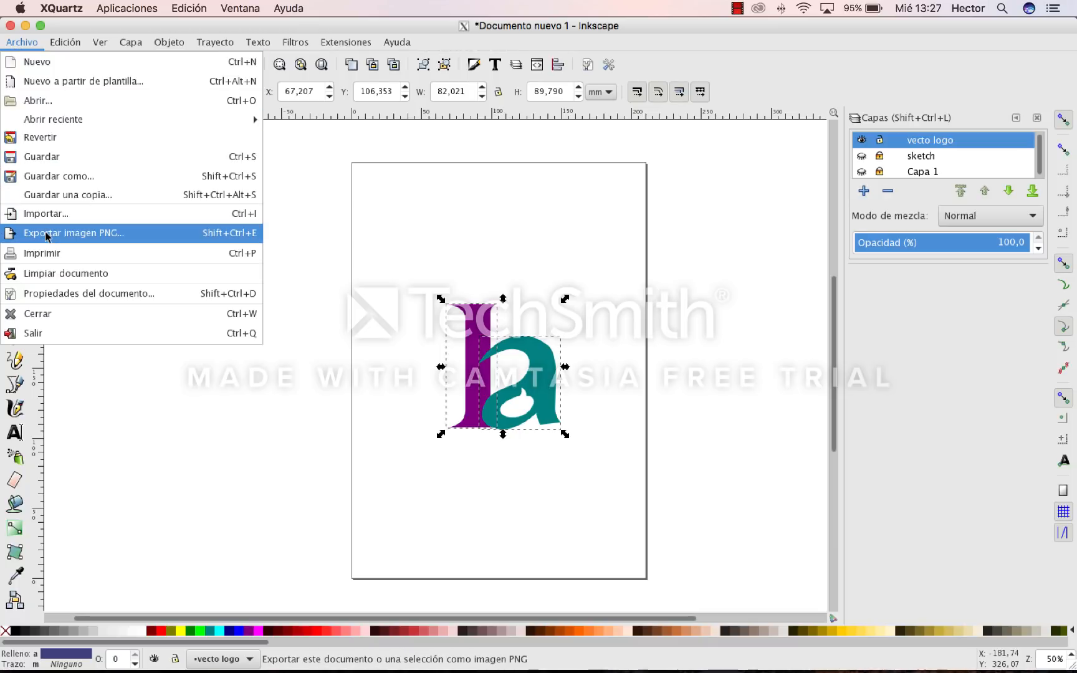
left_click(56, 177)
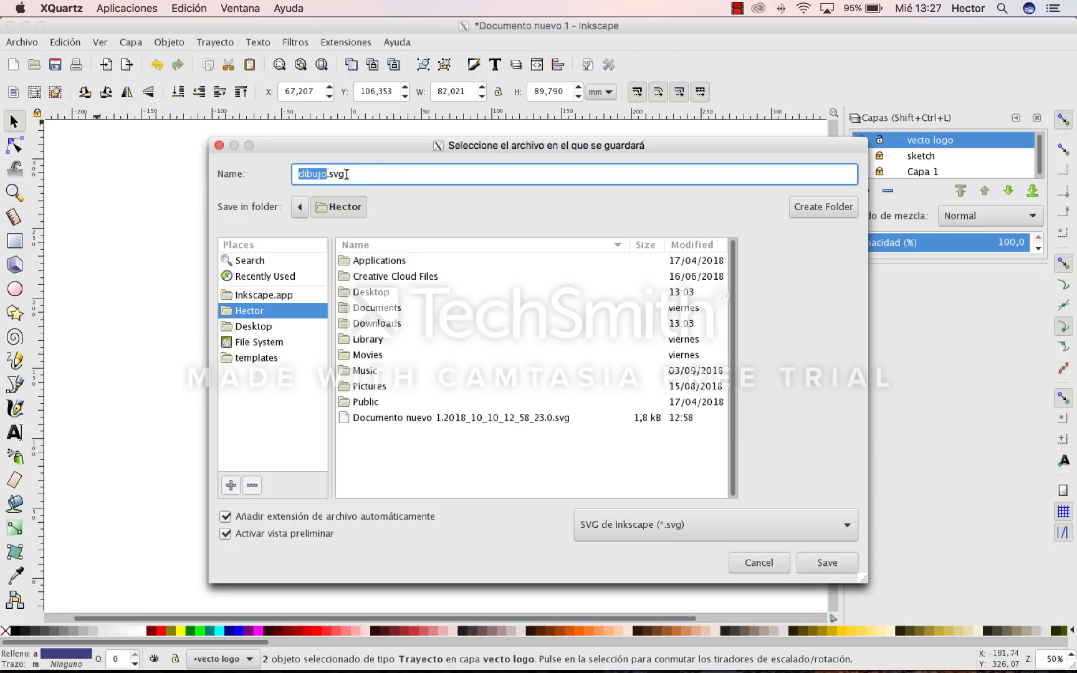
left_click(346, 174)
left_click_drag(331, 174, 349, 175)
left_click(639, 525)
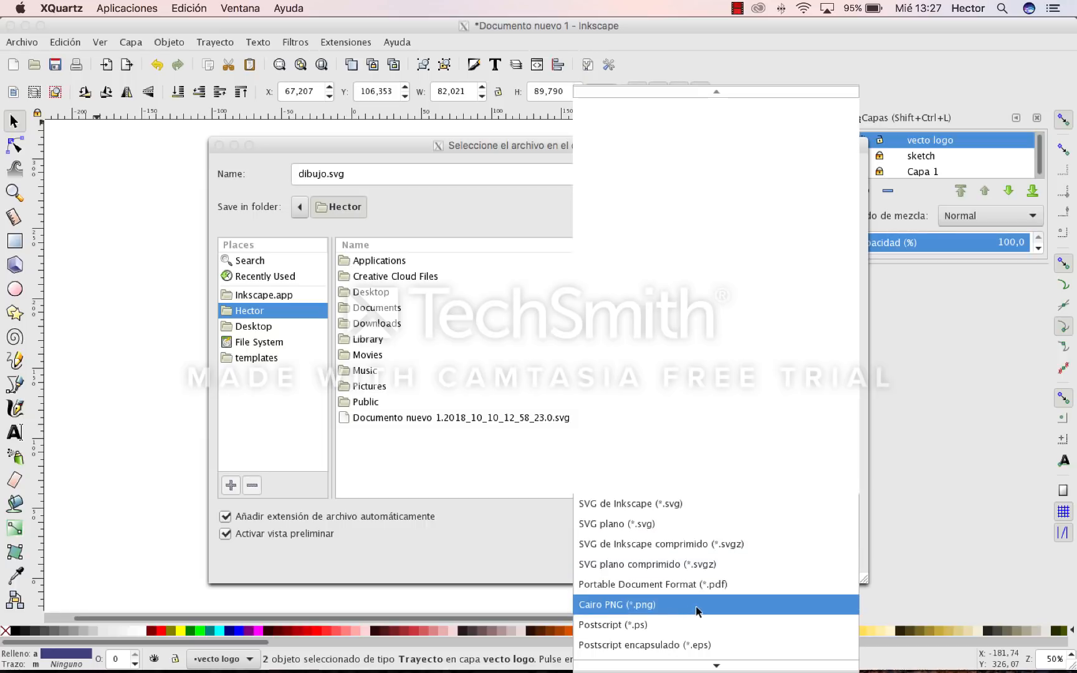
scroll(697, 611, "down", 3)
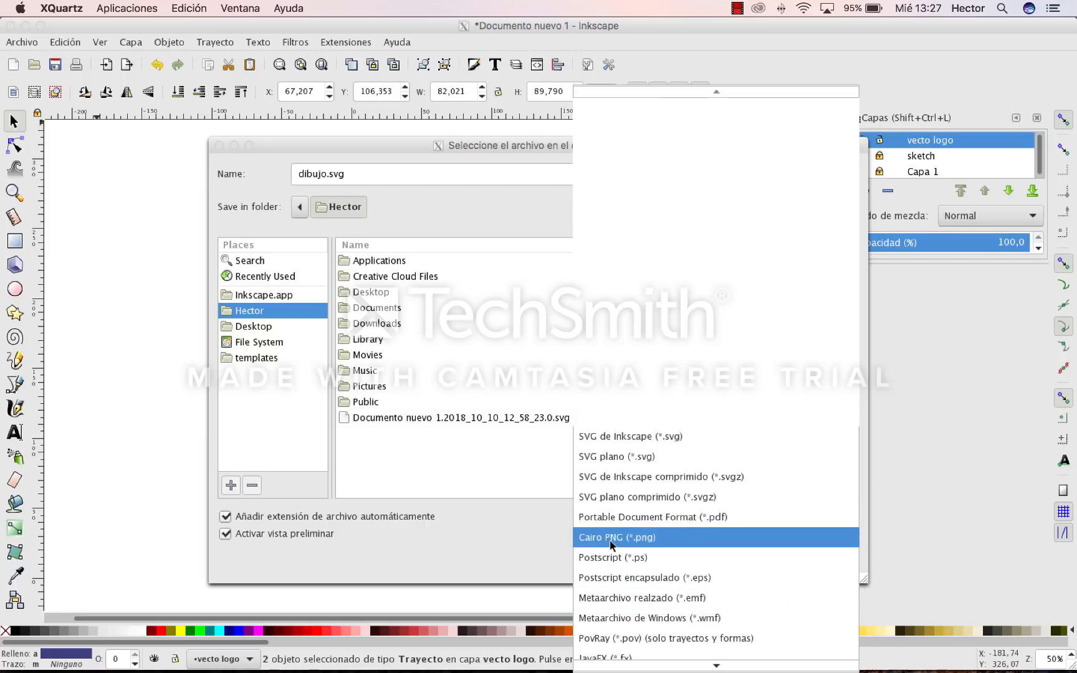
scroll(697, 538, "down", 5)
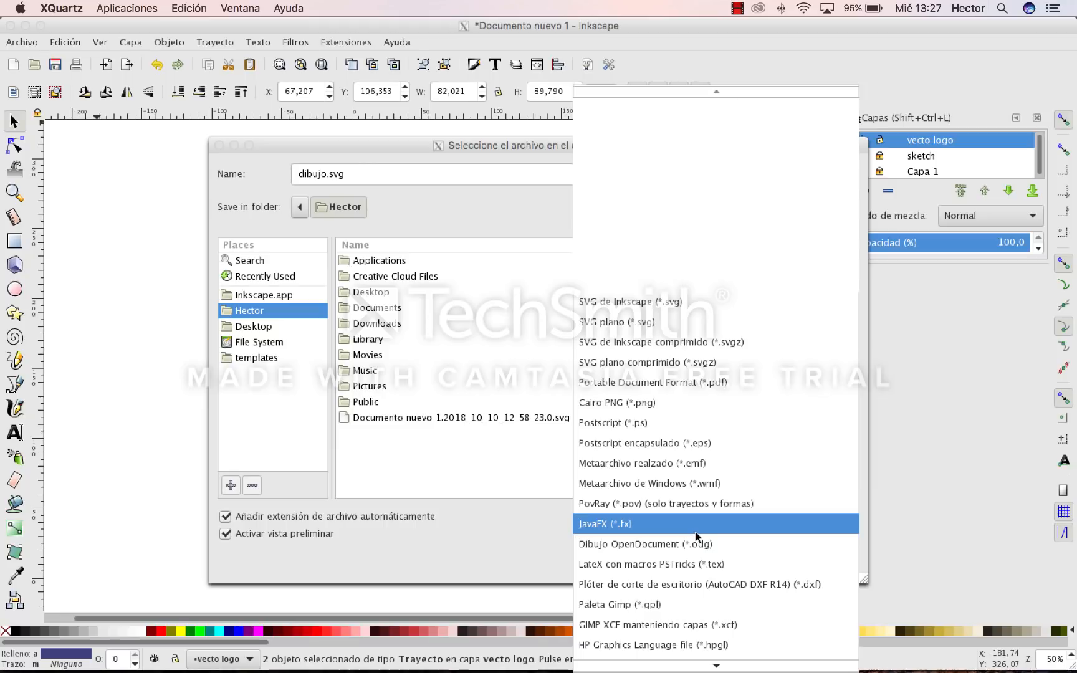
scroll(742, 513, "down", 9)
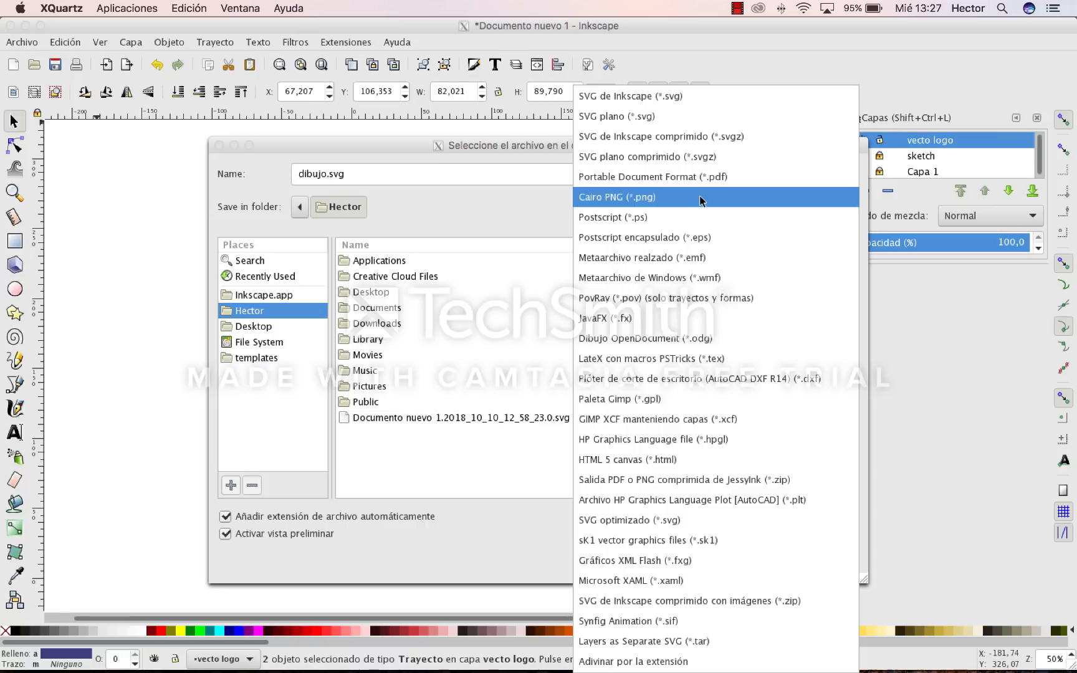
left_click(639, 198)
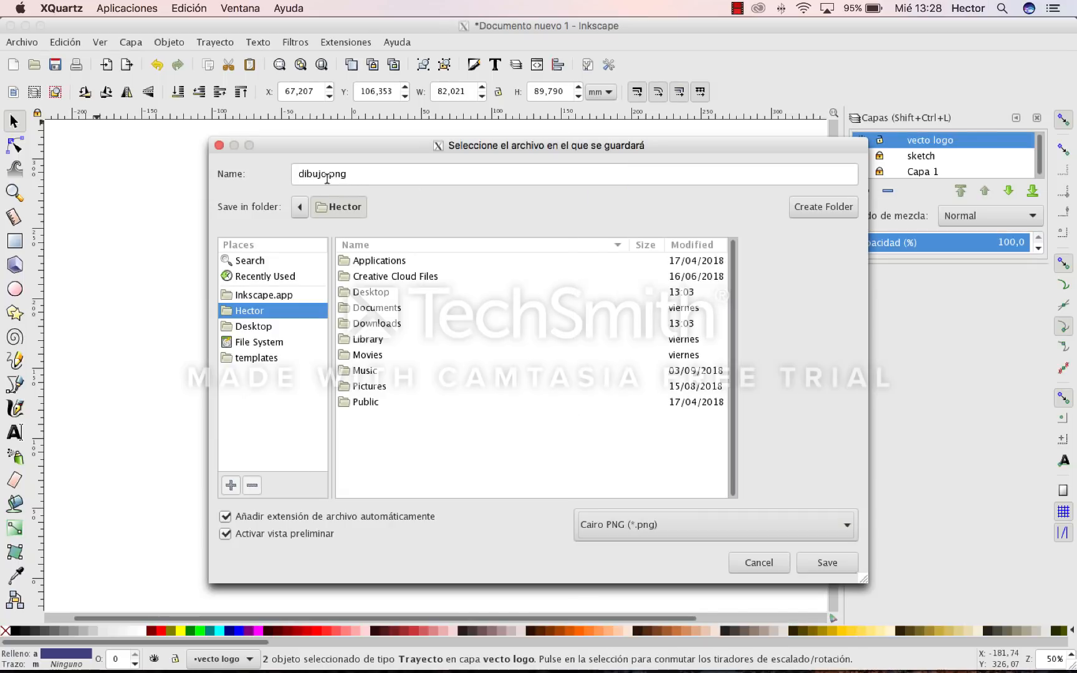
Name the file logohector.png and save it to the Desktop folder
left_click_drag(326, 177, 302, 175)
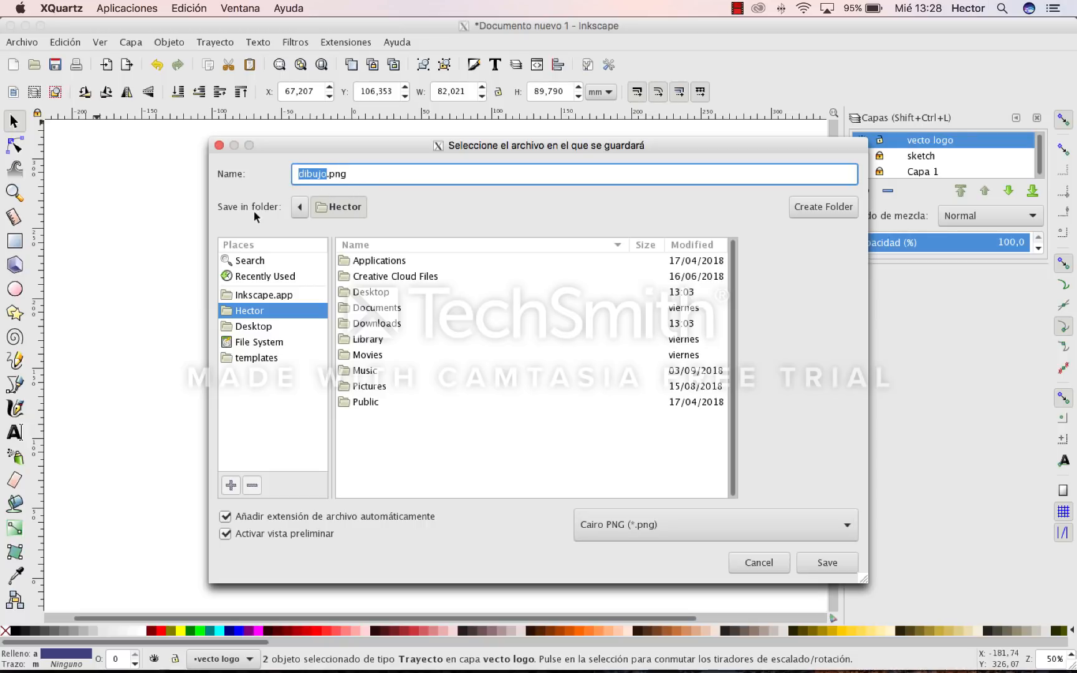
type("logo")
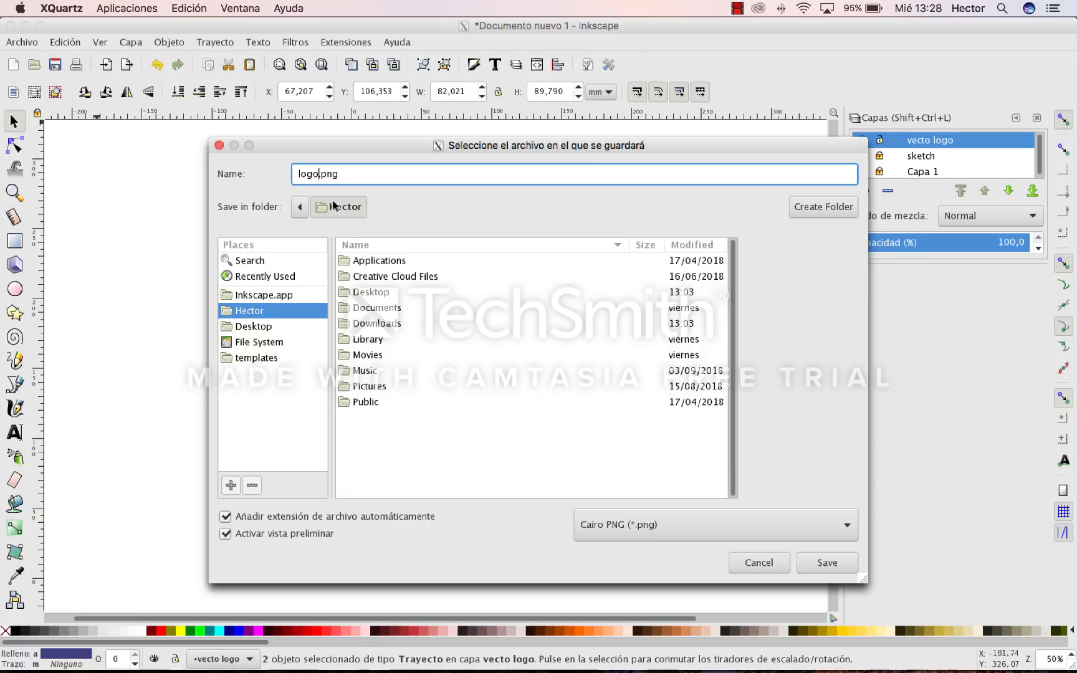
type("hector")
left_click(240, 328)
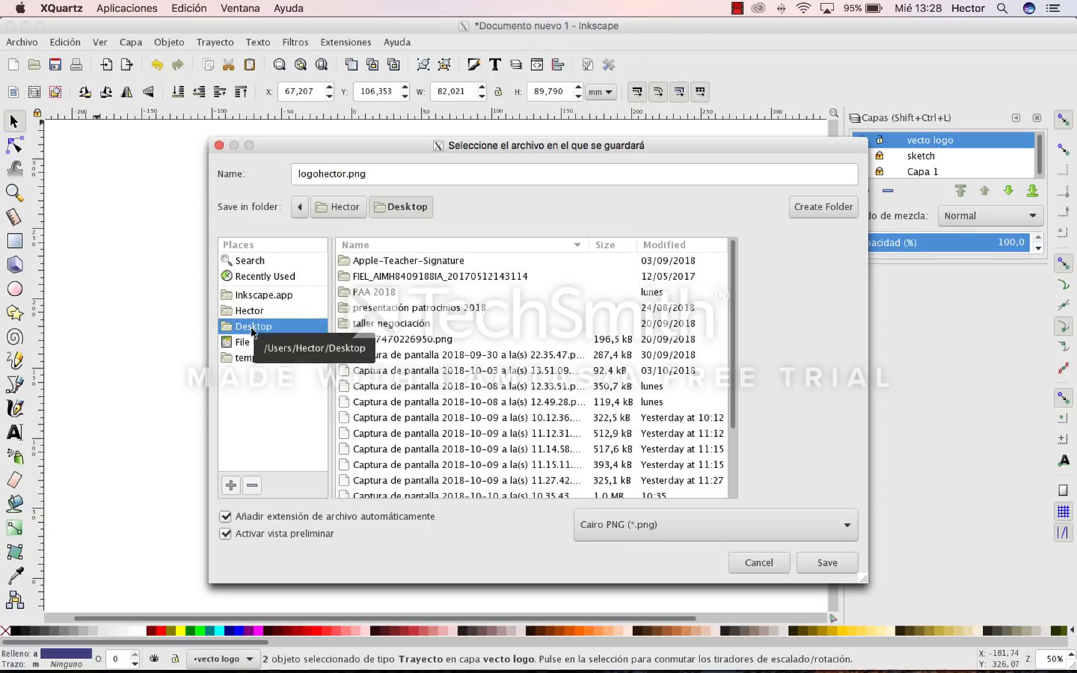
left_click(815, 559)
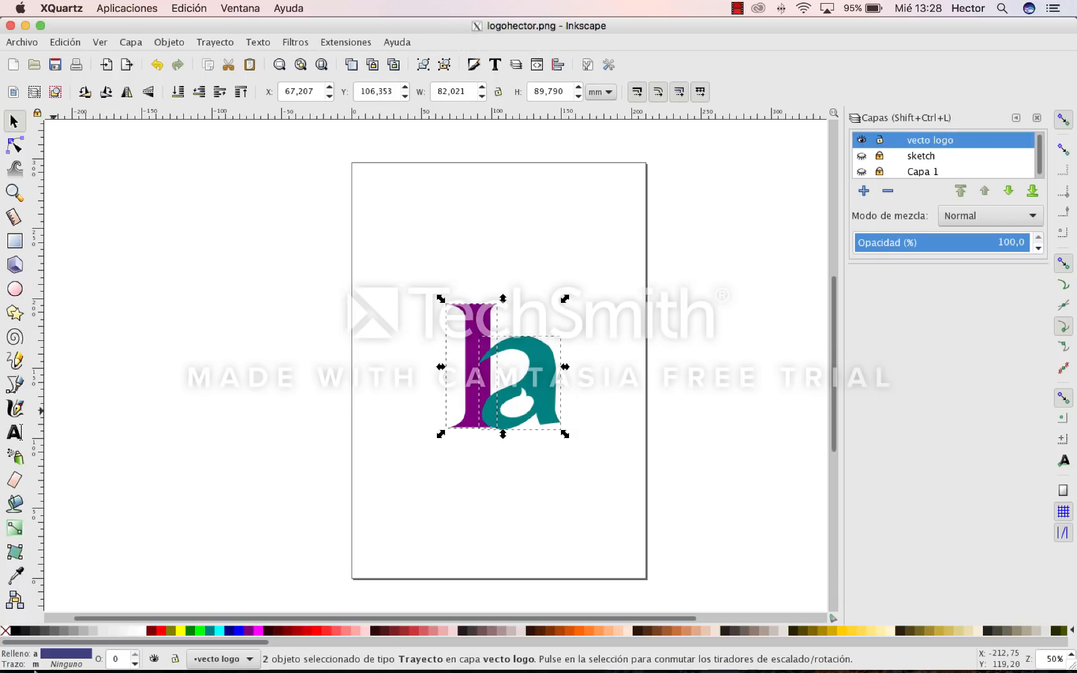
Switch to Finder, open logohector.png in Preview to check the logo, close both windows and return to Inkscape
mouse_move(159, 668)
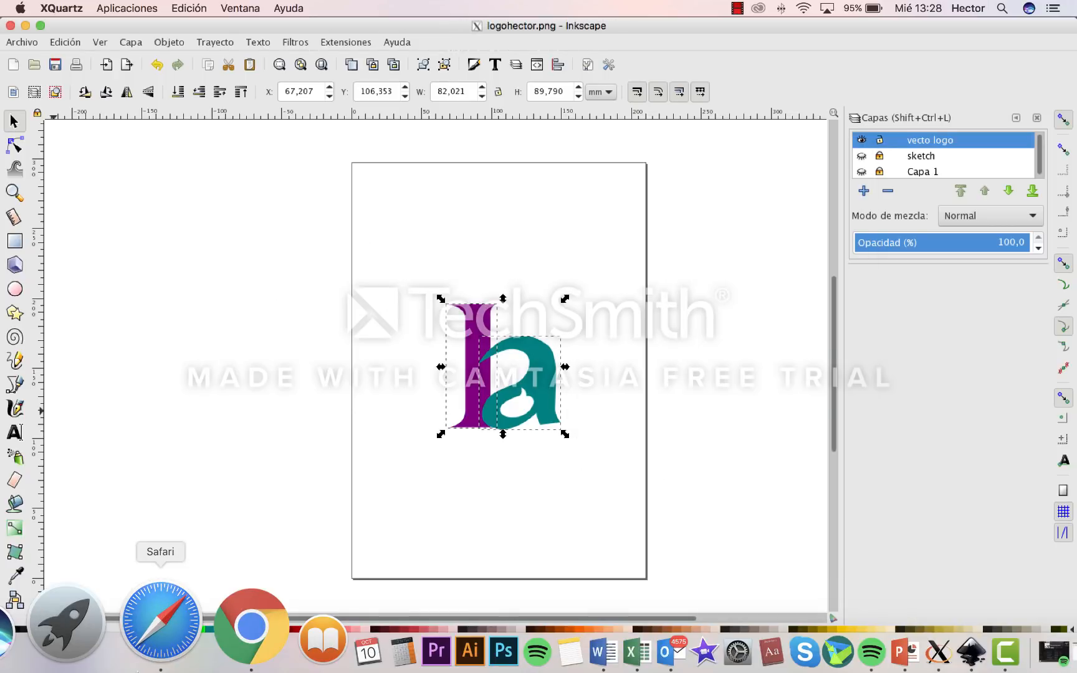
left_click(55, 666)
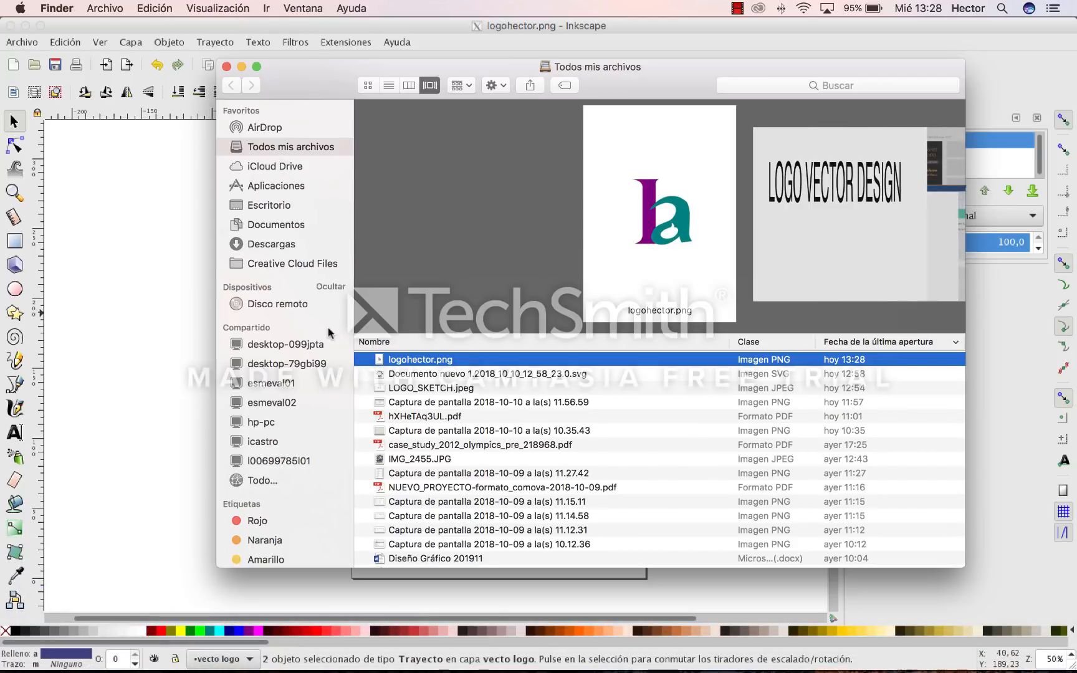
double_click(393, 361)
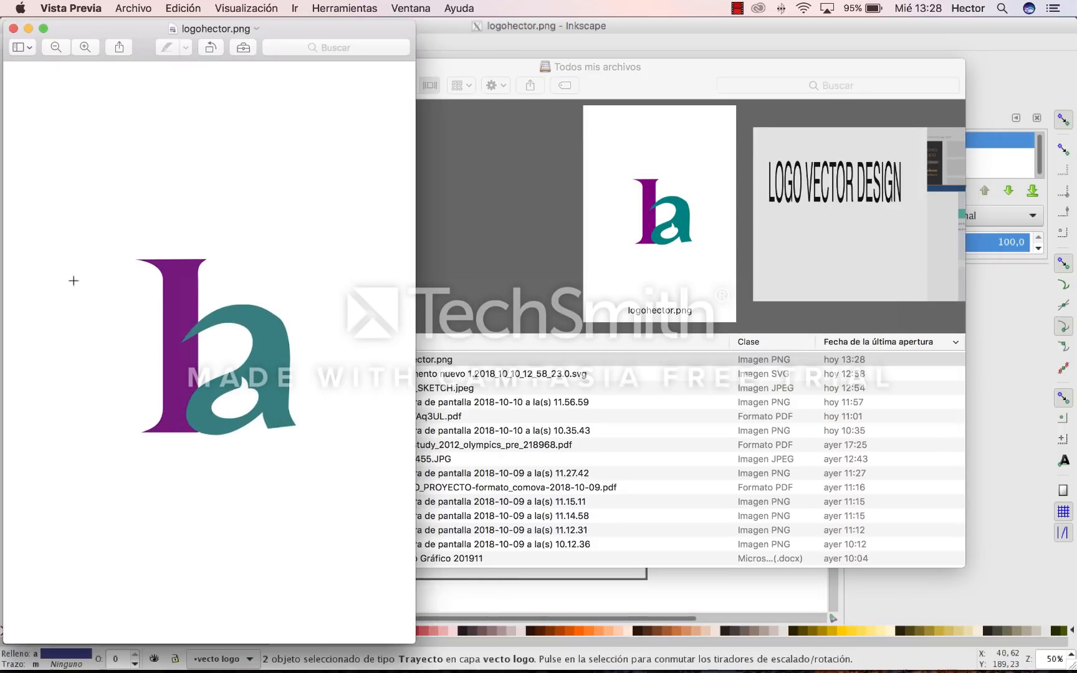
left_click(14, 29)
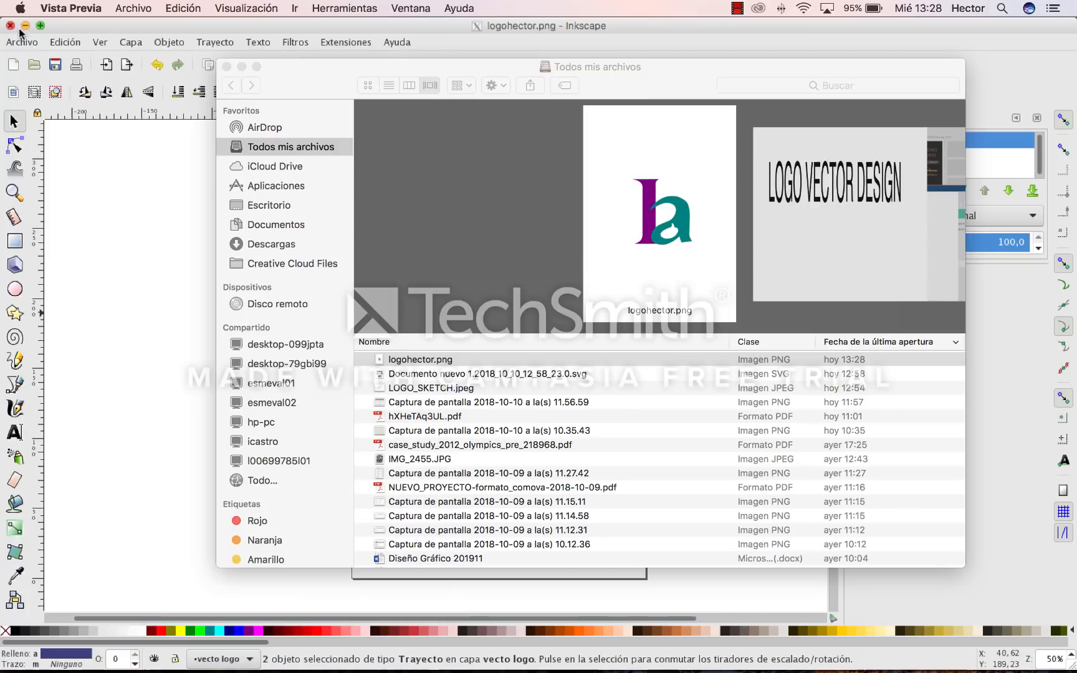
left_click(227, 66)
left_click(85, 132)
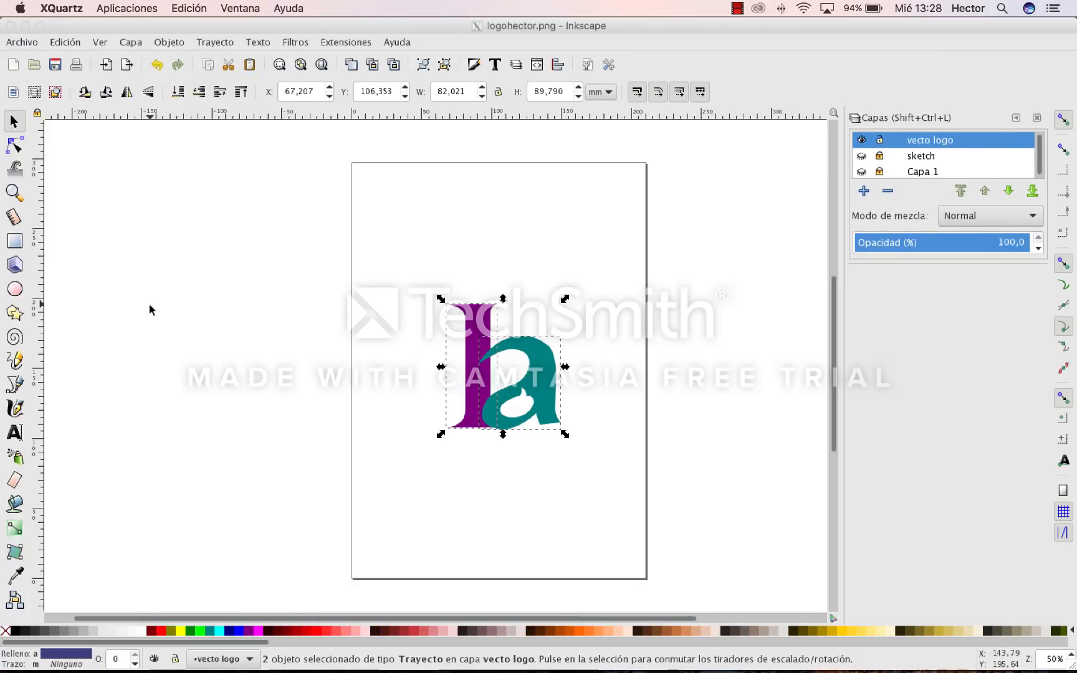
Deselect the letters and export the drawing as a PNG image named logohector2.png to the Desktop
left_click(185, 229)
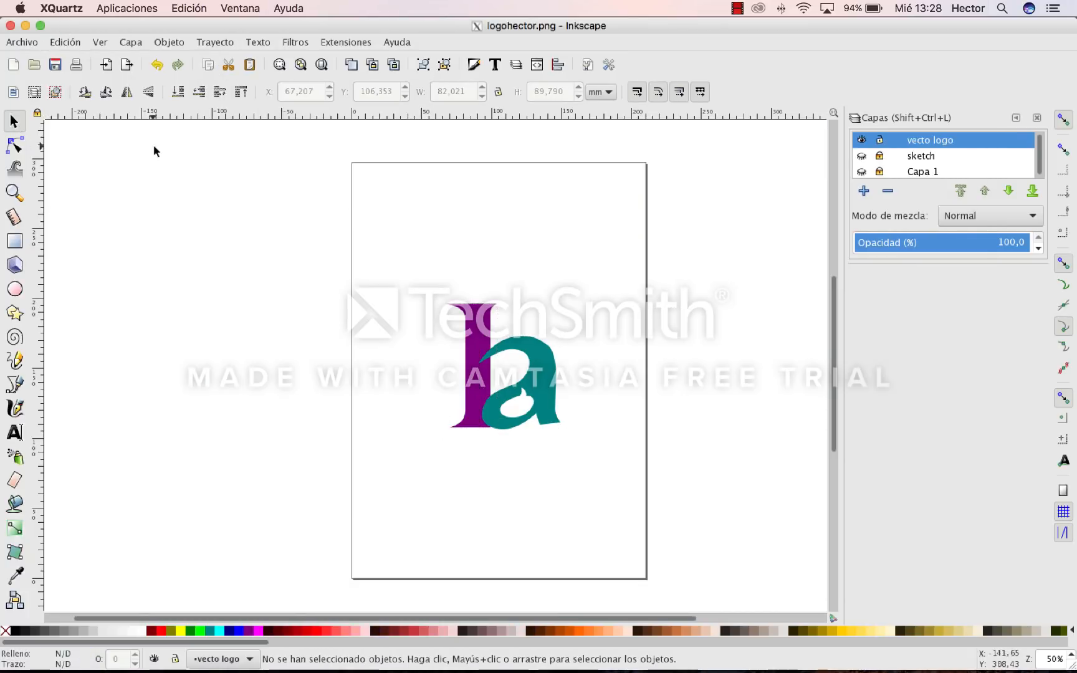
left_click(22, 42)
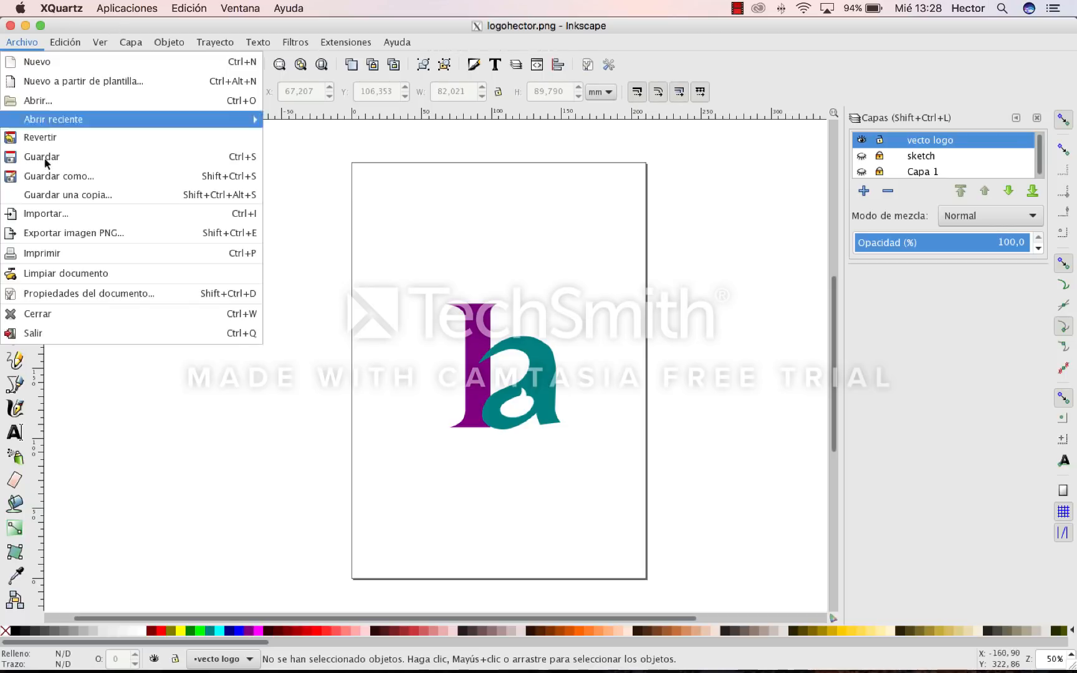
left_click(60, 237)
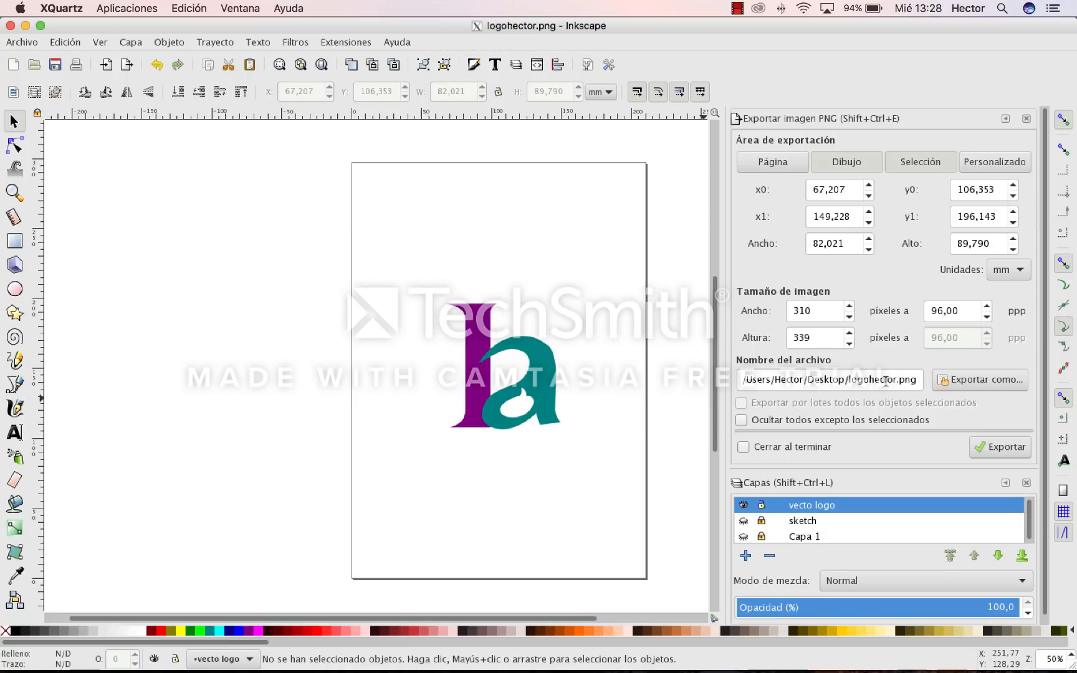
left_click(886, 380)
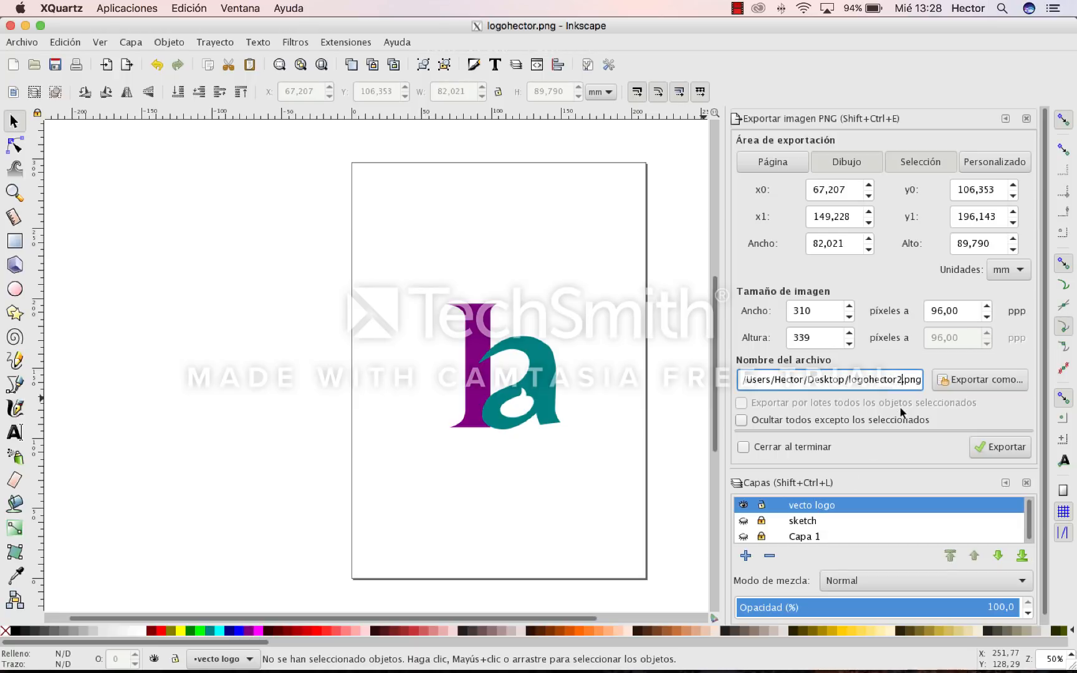
left_click(999, 447)
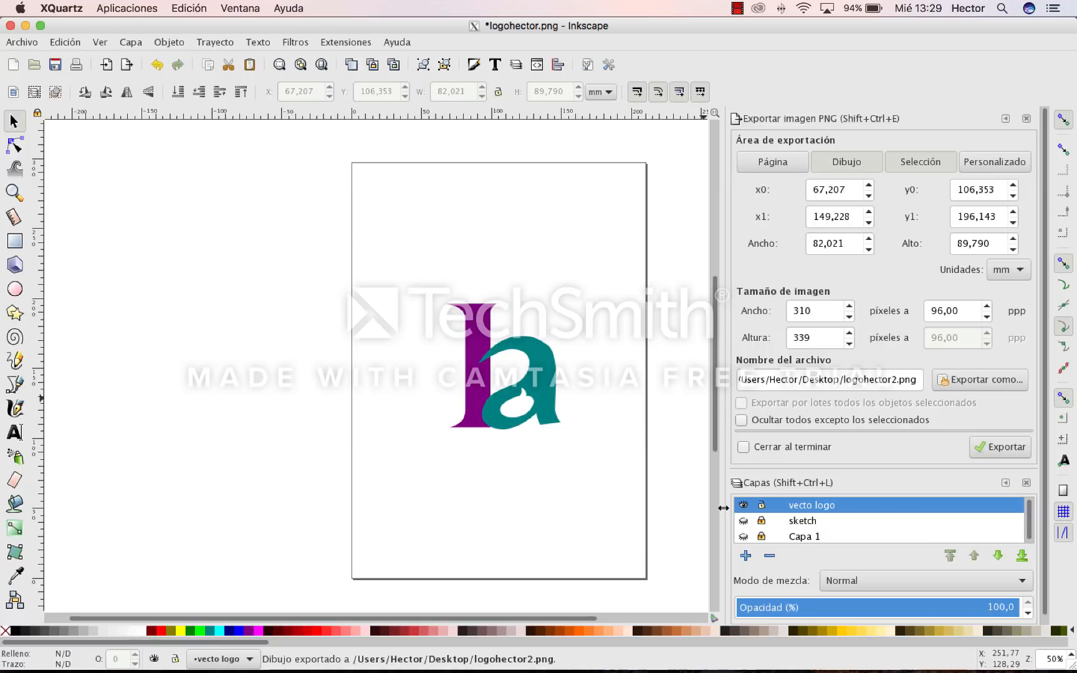
Switch to Finder, check logohector2.png in Preview, and close both windows and the PNG export settings in Inkscape
mouse_move(158, 670)
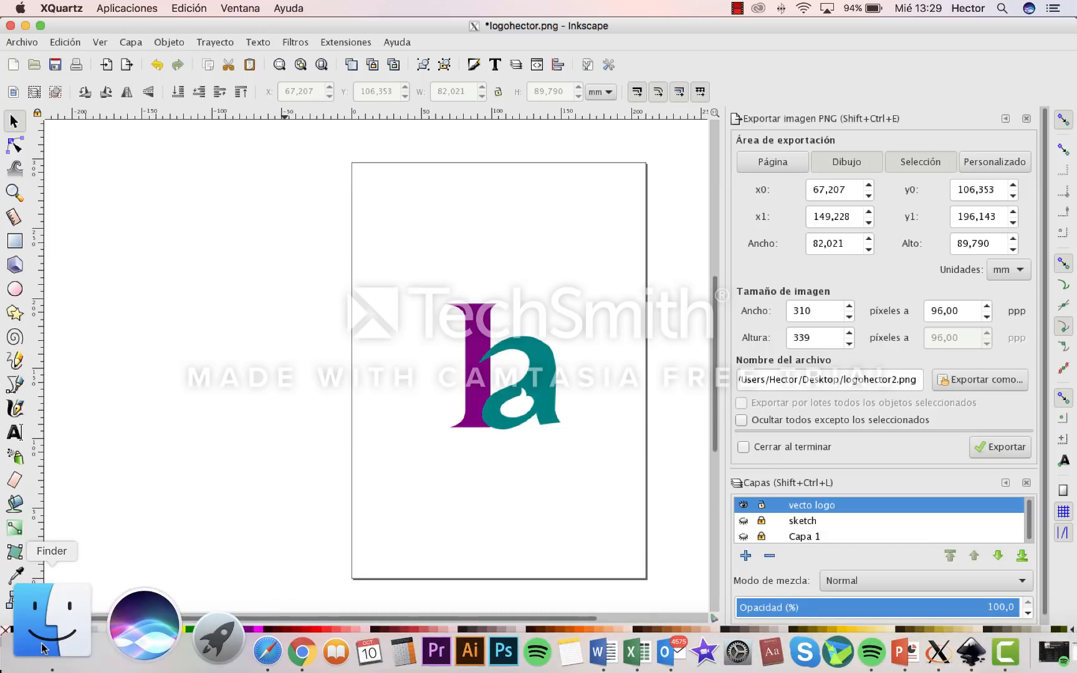
left_click(43, 648)
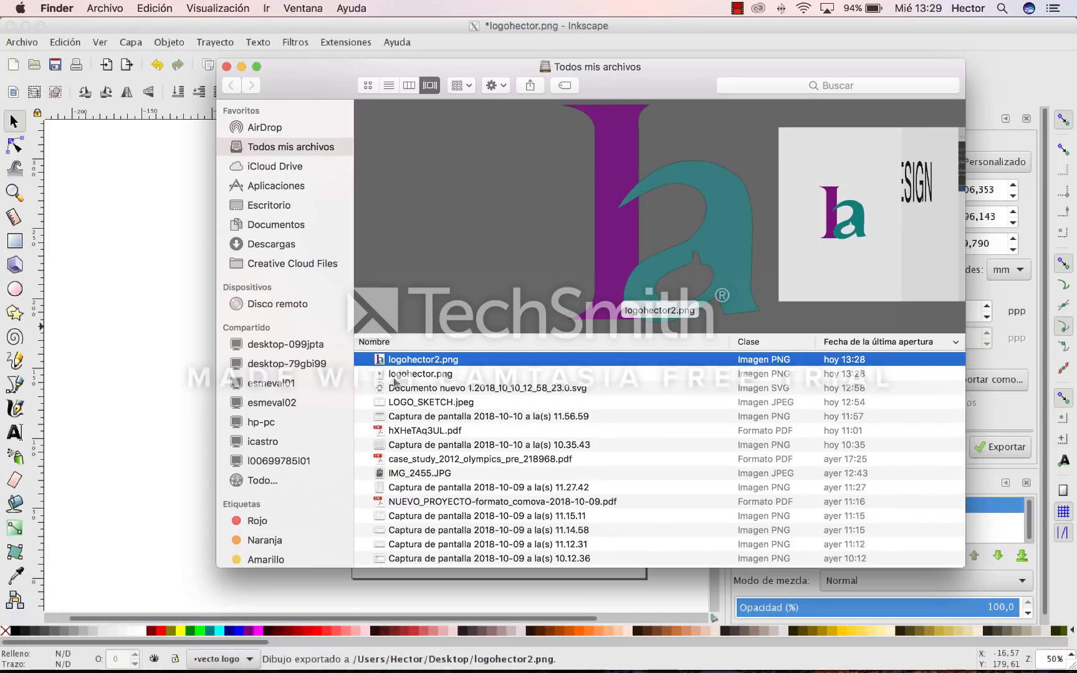
double_click(430, 362)
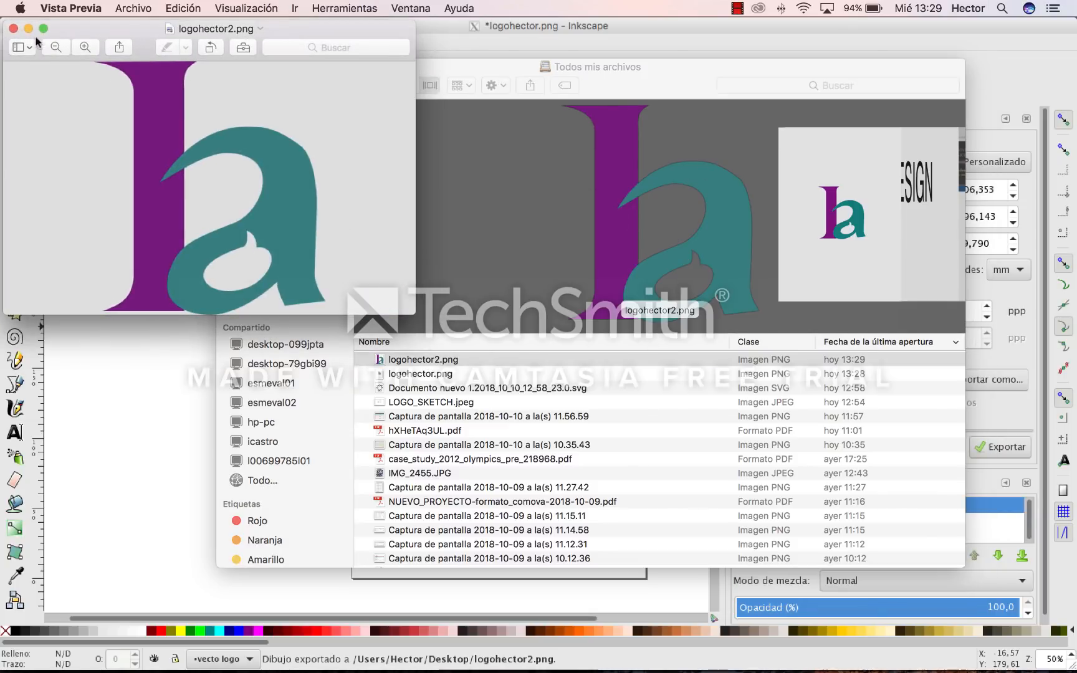
left_click(13, 28)
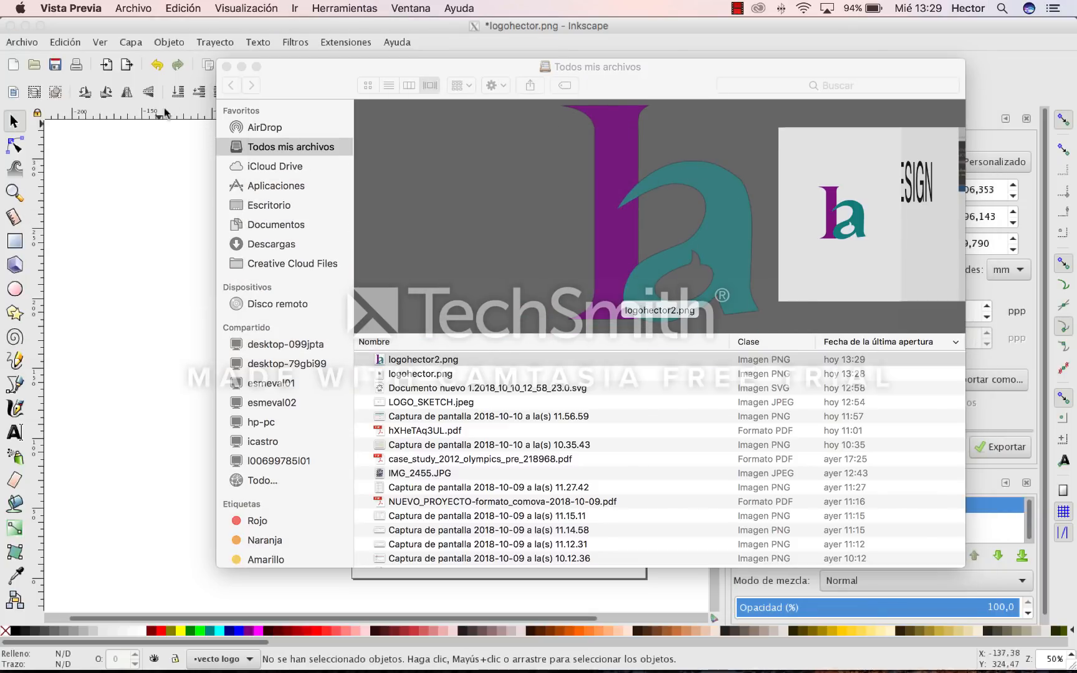
left_click(226, 67)
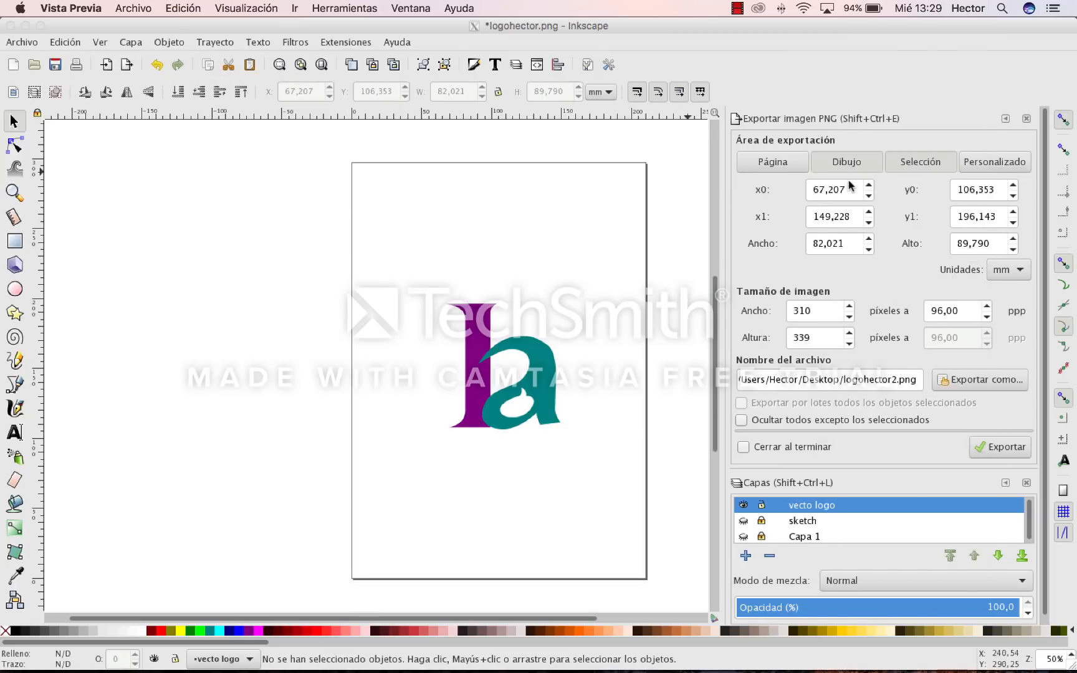
left_click(1028, 119)
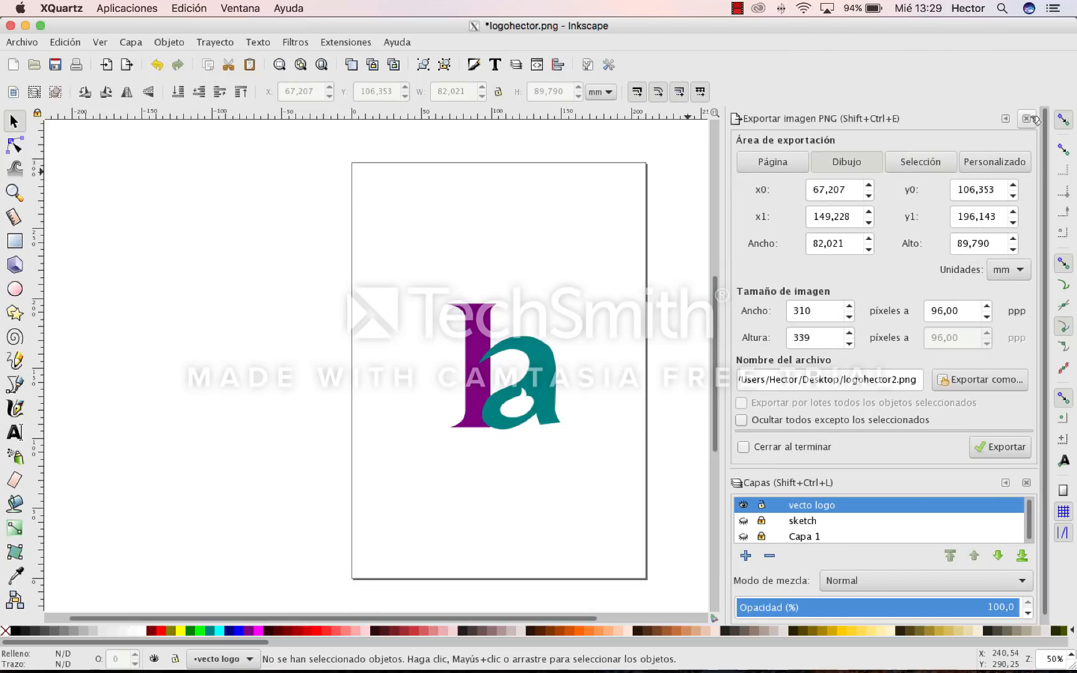
left_click(1027, 119)
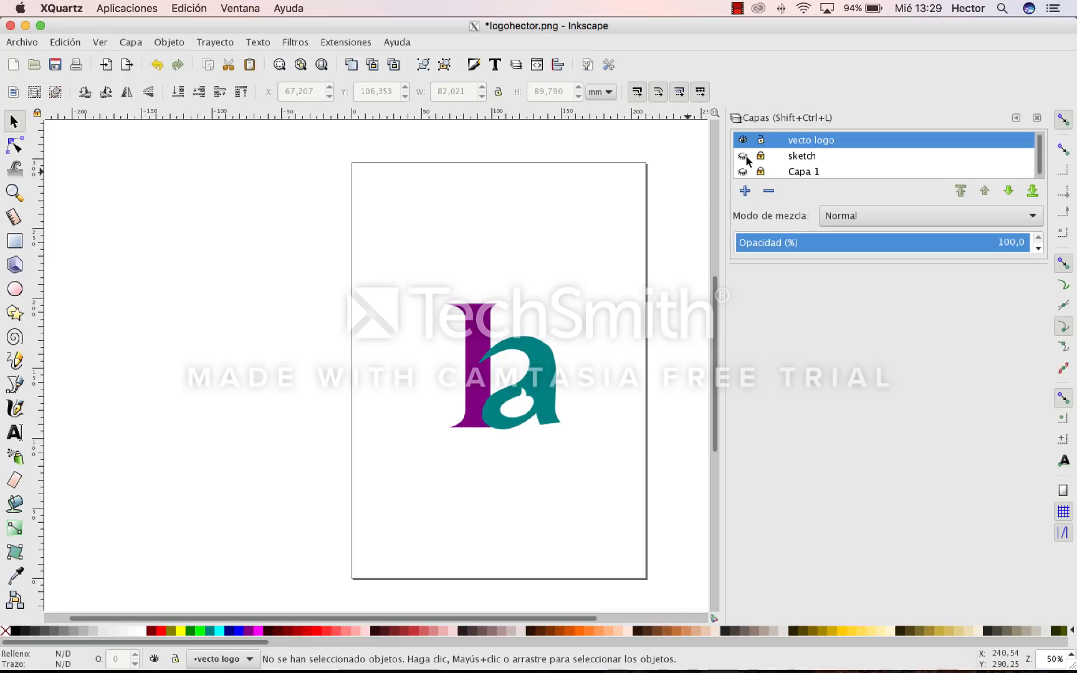
Show the Capa 1 layer and move both letters down the page, to about X 69.346, Y 37.397 mm
left_click(743, 171)
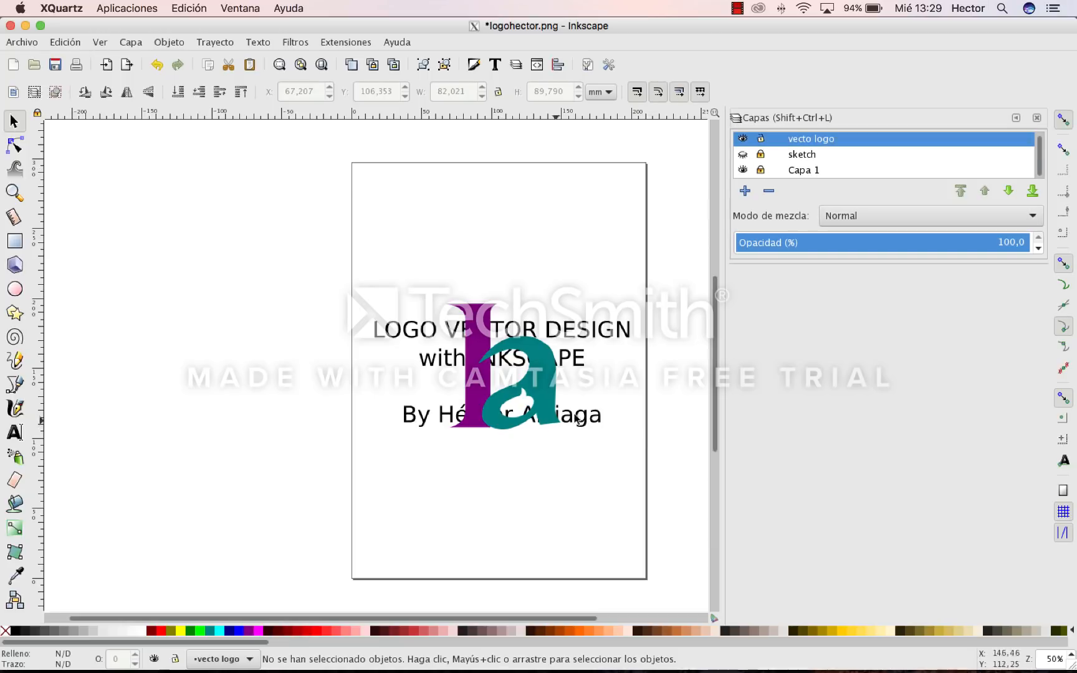
left_click(498, 346)
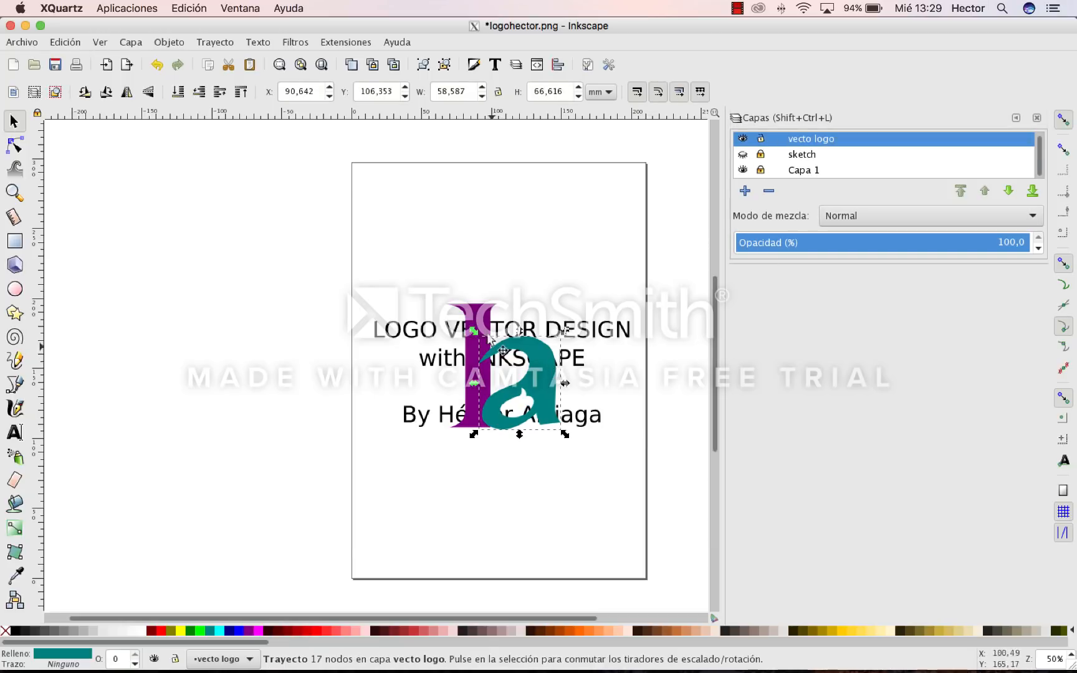
left_click_drag(499, 346, 538, 455)
left_click(587, 222)
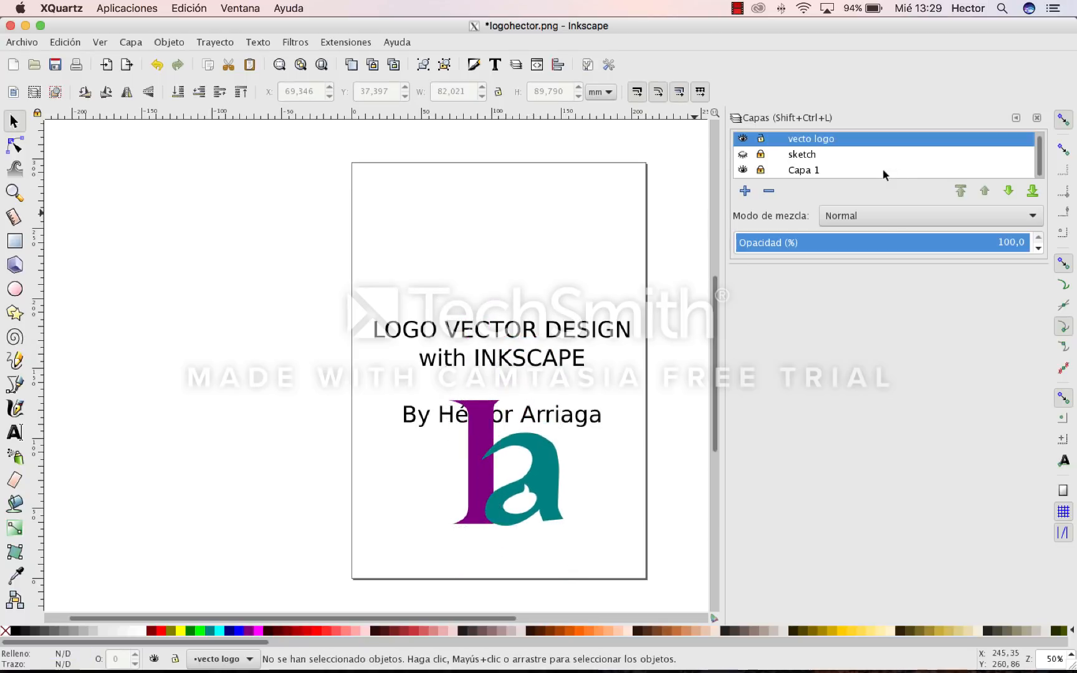
Unlock the Capa 1 layer and move the title text up the page, to about X 15.469, Y 188.714 mm
left_click(761, 170)
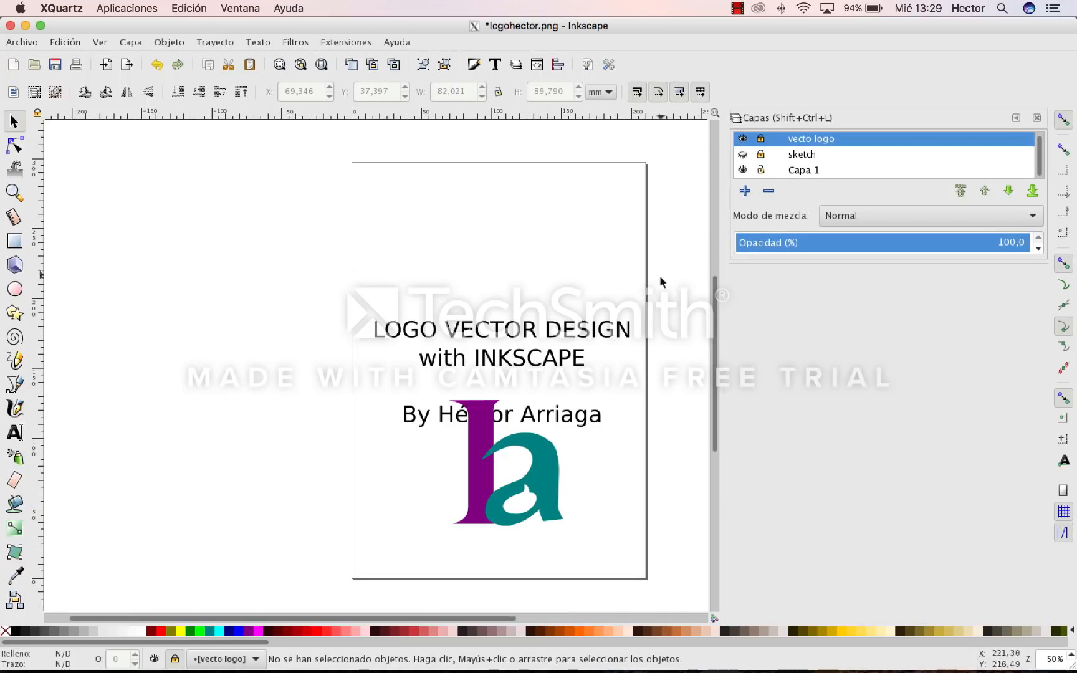
left_click(632, 332)
left_click_drag(580, 325, 579, 212)
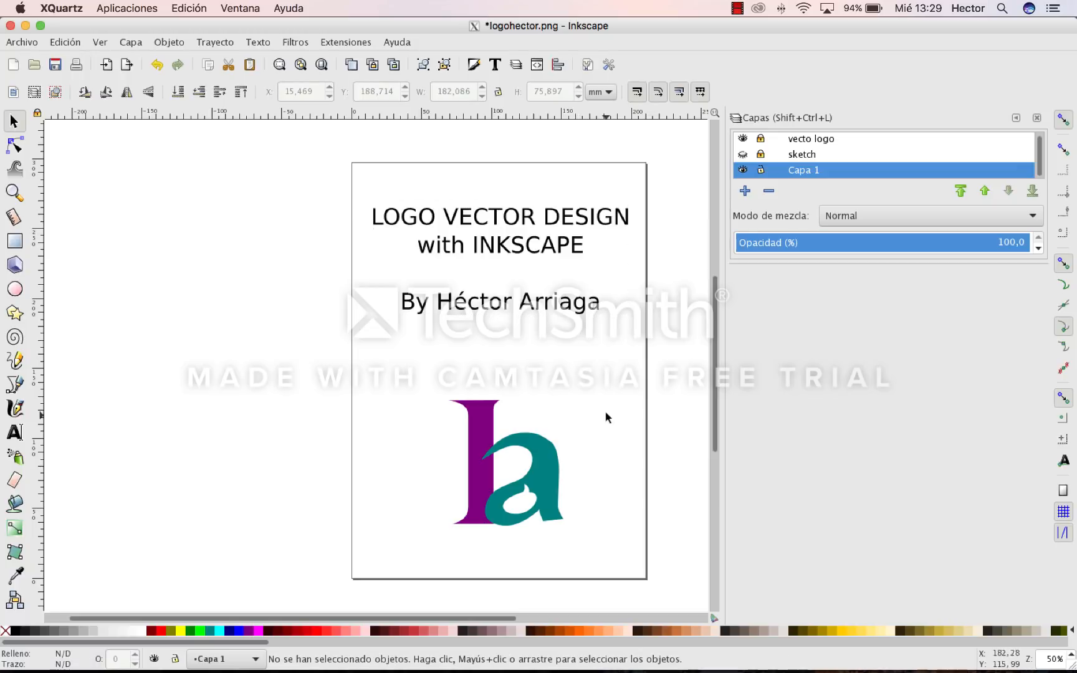
Unlock the vecto logo layer and move both letters together up and slightly left, to about X 60.793, Y 63.055 mm
left_click_drag(606, 409, 429, 546)
left_click(760, 143)
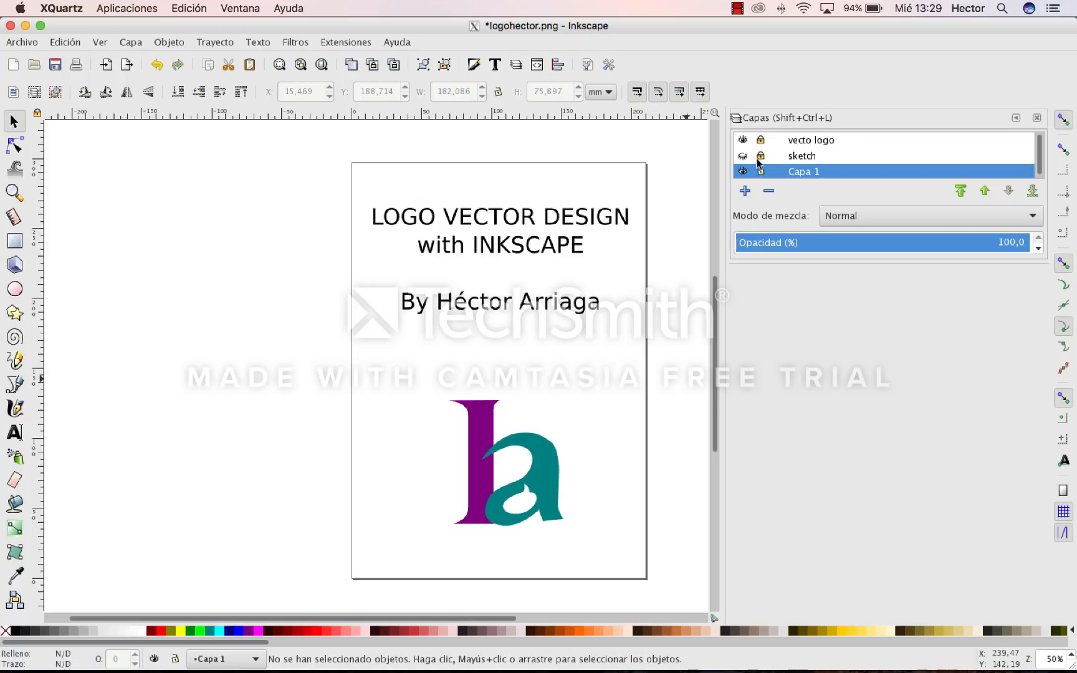
left_click(761, 141)
left_click_drag(567, 431, 528, 495)
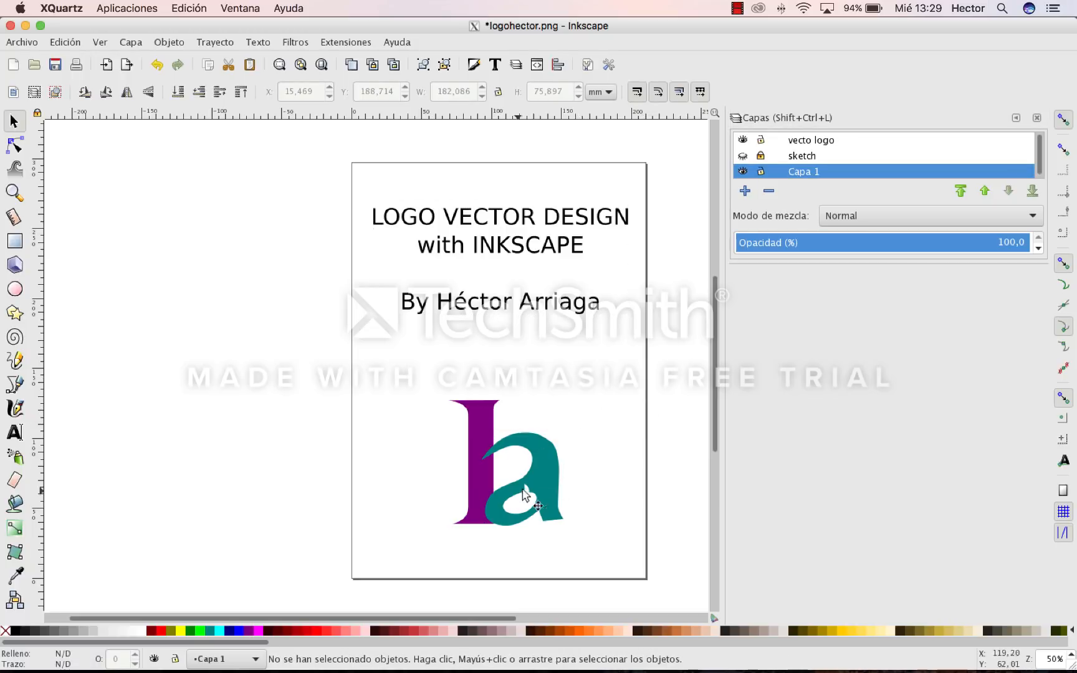
left_click(562, 449)
left_click(496, 417, "shift")
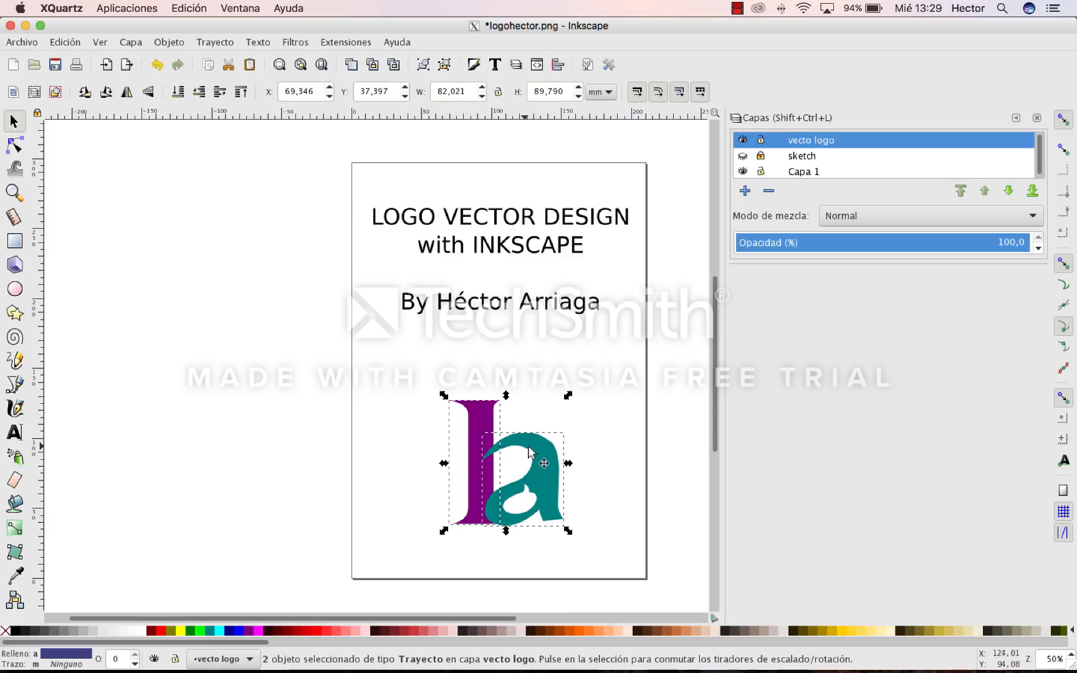
left_click_drag(523, 436, 510, 400)
Save the document under a new name as logohector.svg in SVG de Inkscape (*.svg) format in the user's home folder
left_click(22, 42)
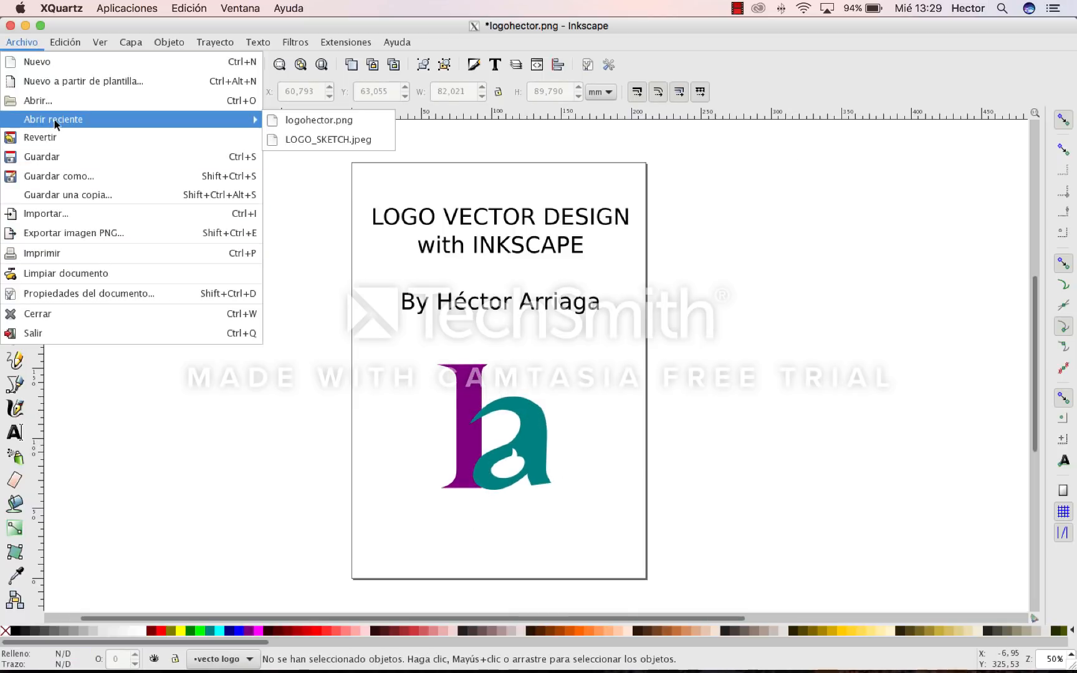
left_click(56, 177)
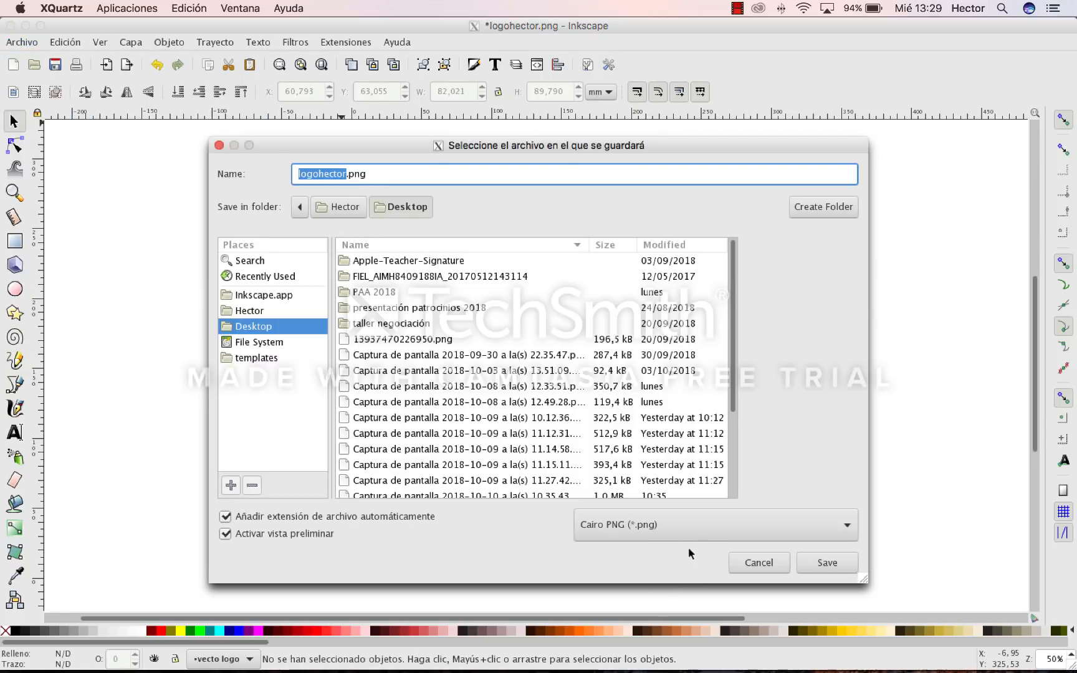
left_click(687, 522)
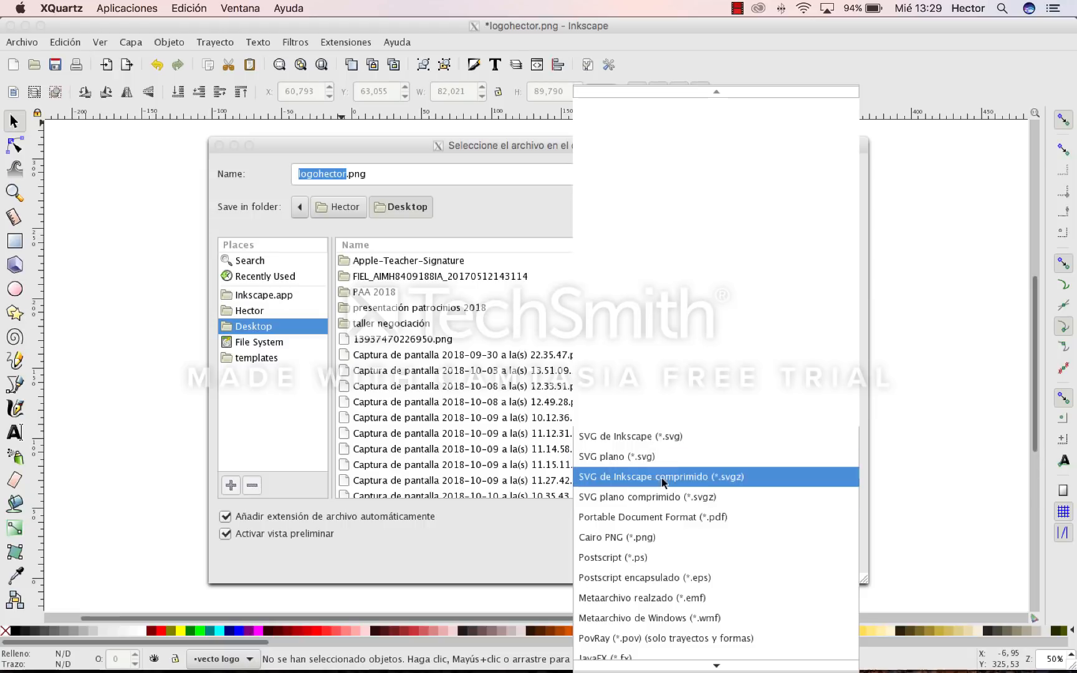
left_click(675, 440)
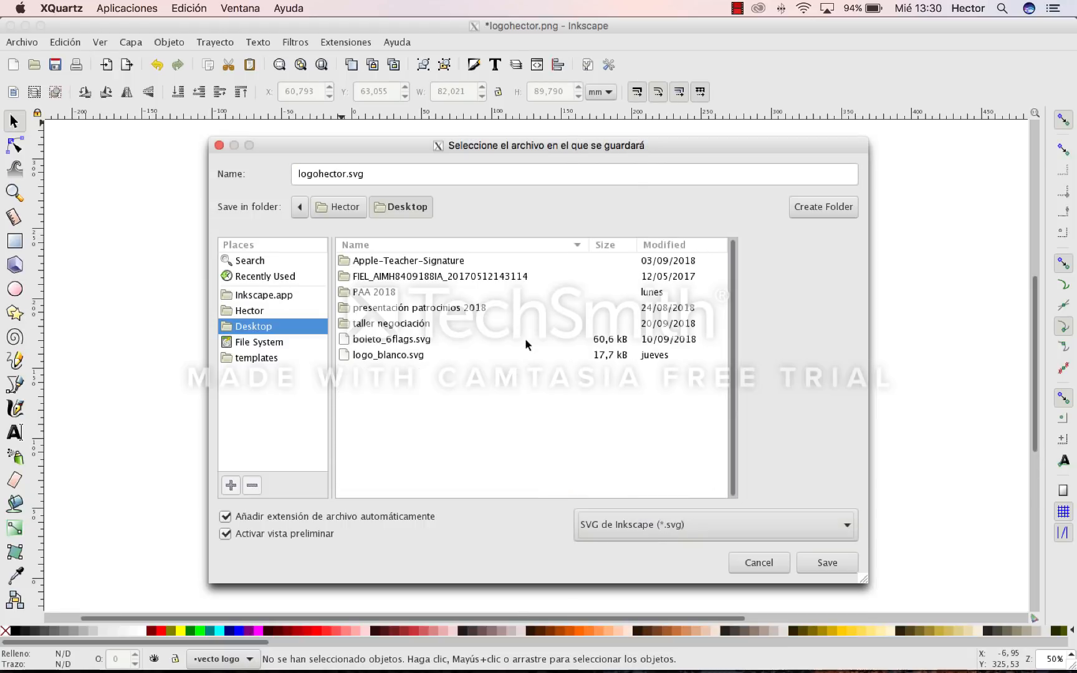
left_click(261, 310)
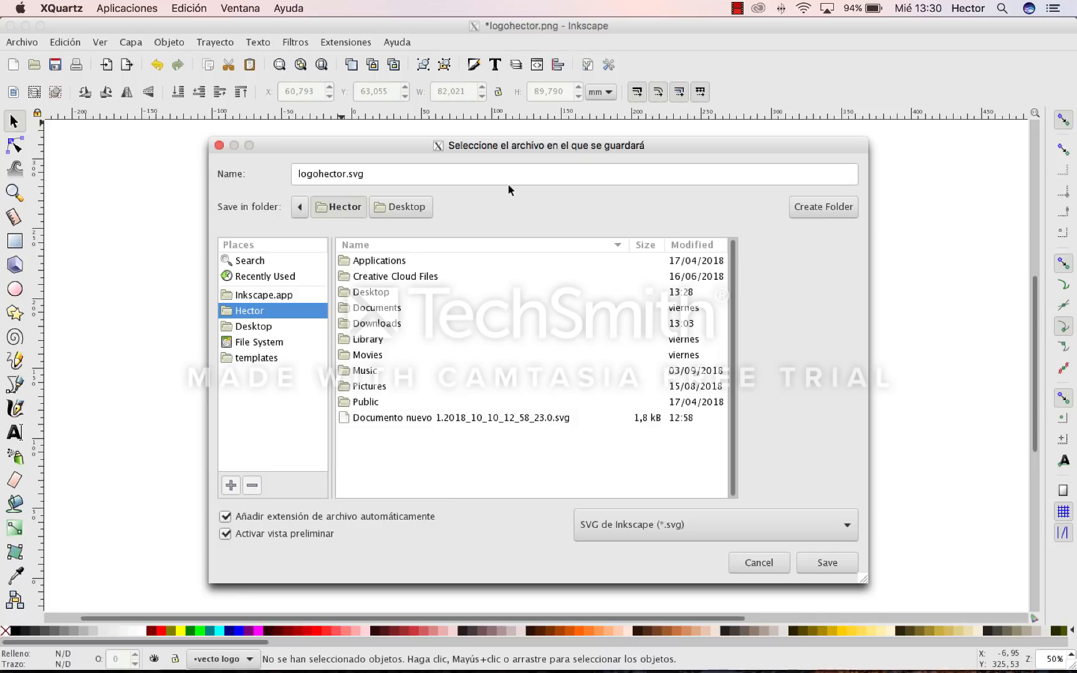
left_click(830, 568)
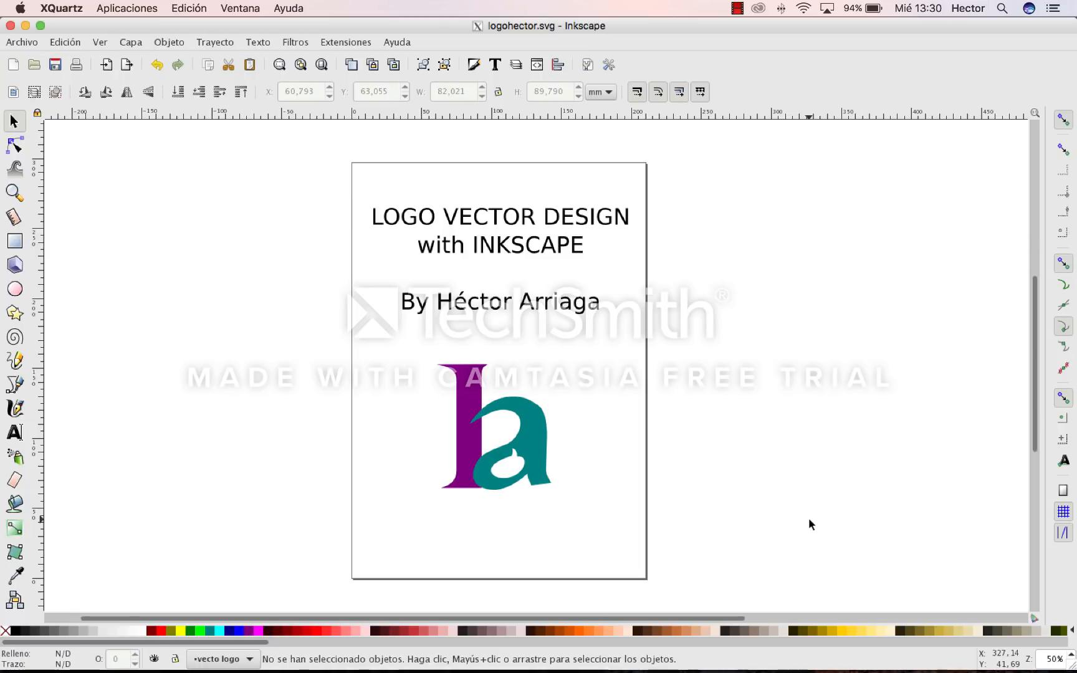
left_click(734, 7)
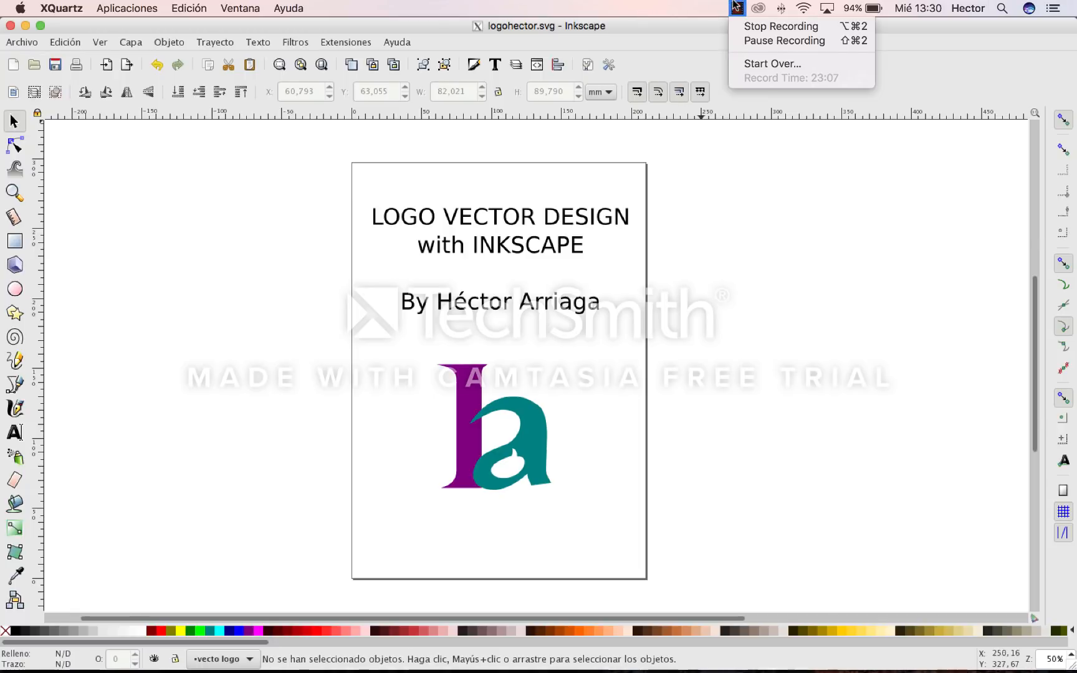